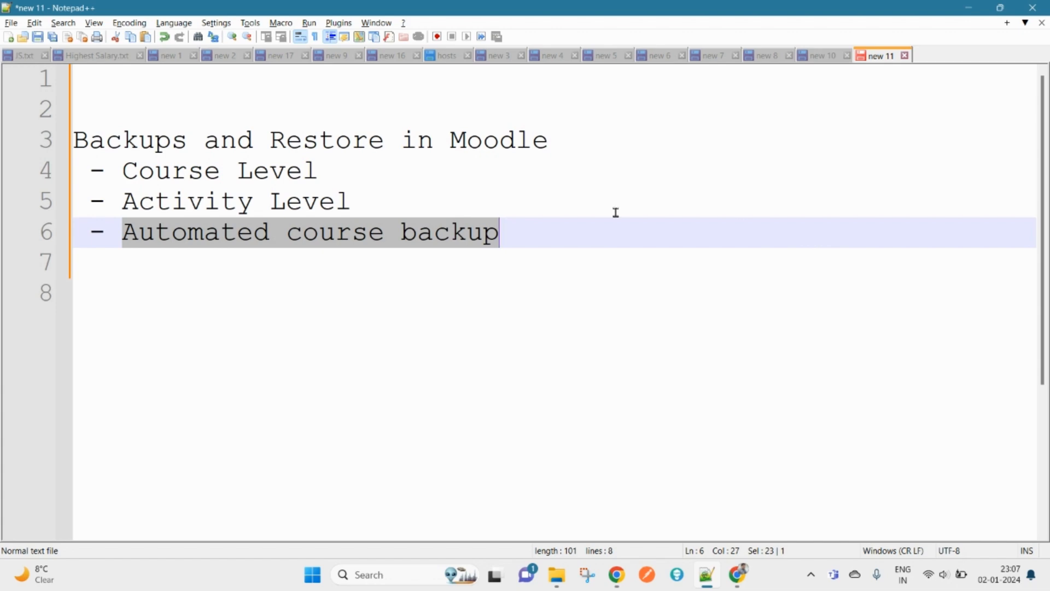
- Review the Backups and Restore in Moodle outline, covering the Automated course backup, Course Level and Activity Level entries
left_click(509, 230)
left_click_drag(123, 231, 558, 229)
left_click(126, 173)
left_click_drag(126, 173, 313, 174)
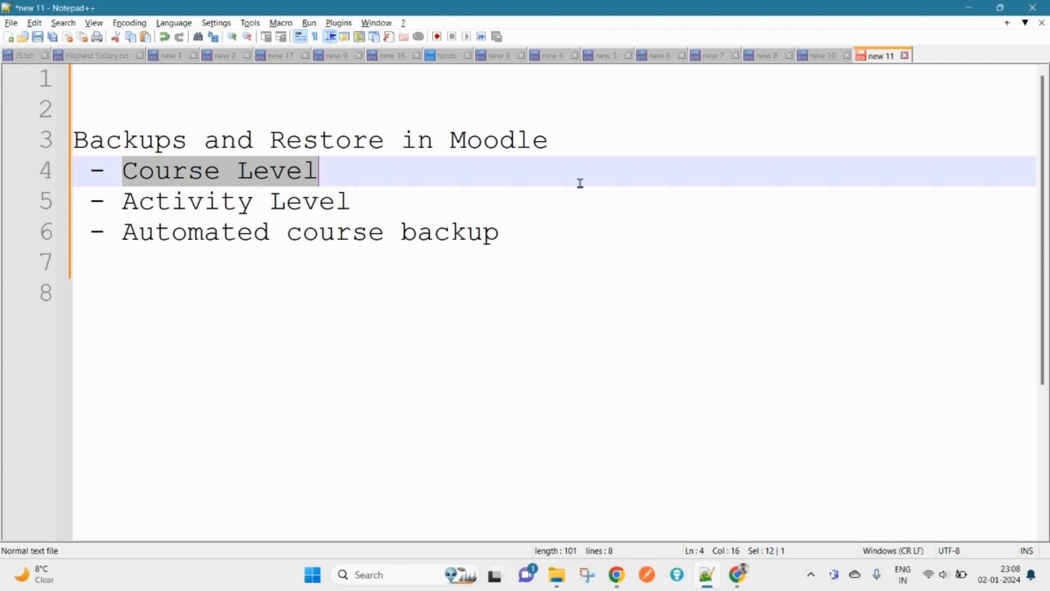
double_click(166, 175)
left_click_drag(167, 175, 339, 173)
double_click(161, 203)
left_click_drag(161, 202, 350, 203)
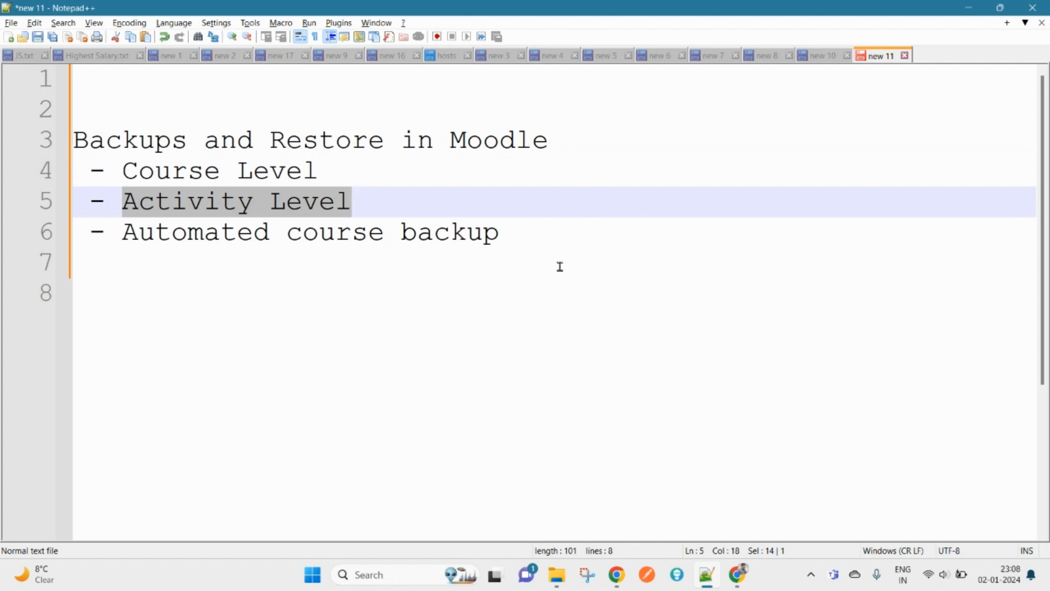
- Switch to Chrome and open the Backup settings of the Moodle Tutorial For Developers course through Course reuse
key("alt+Tab")
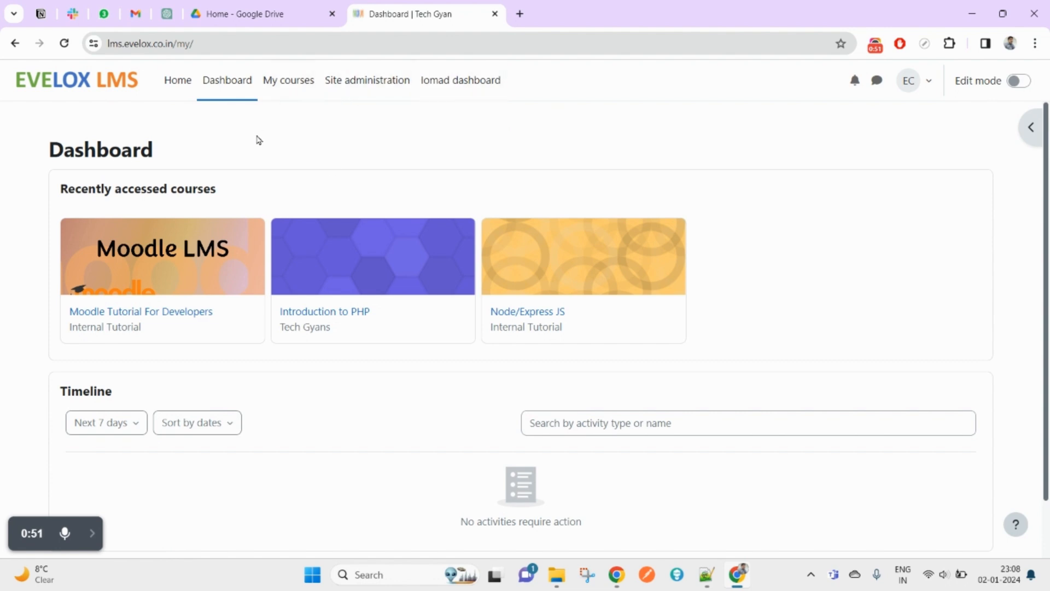
left_click(149, 263)
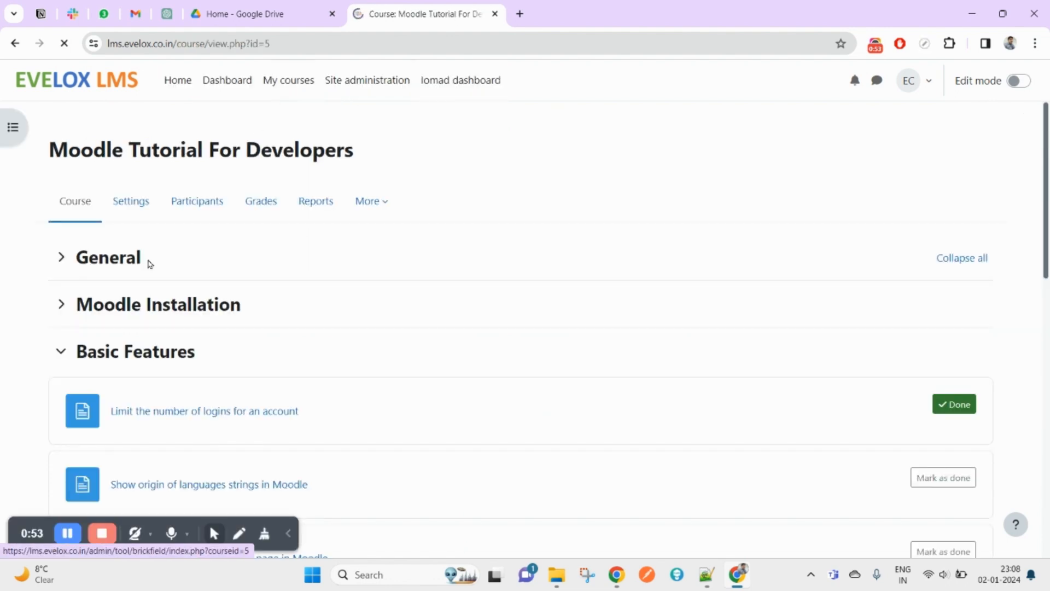
left_click(377, 212)
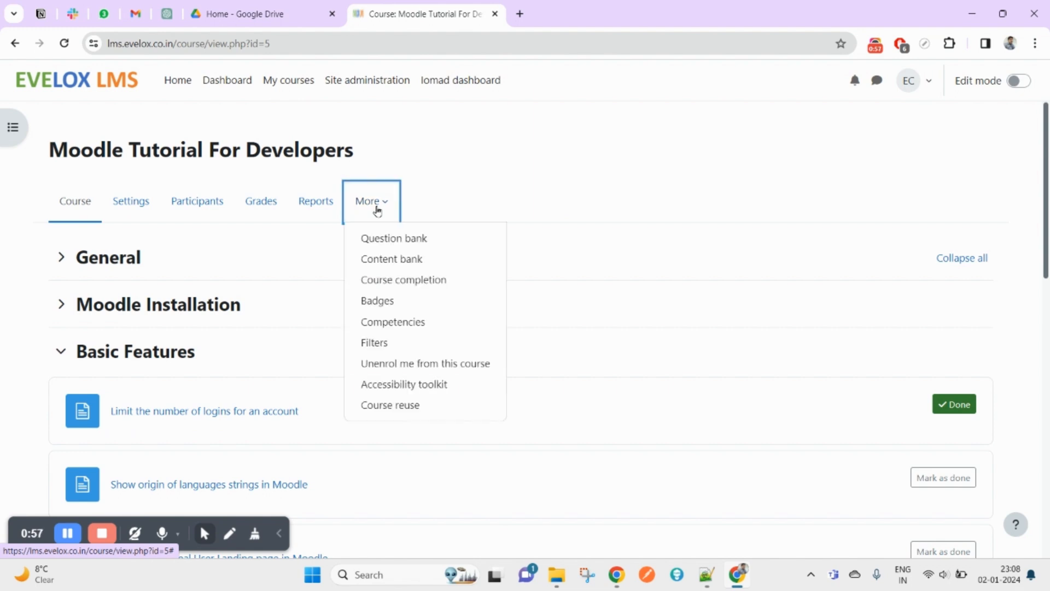
left_click(422, 414)
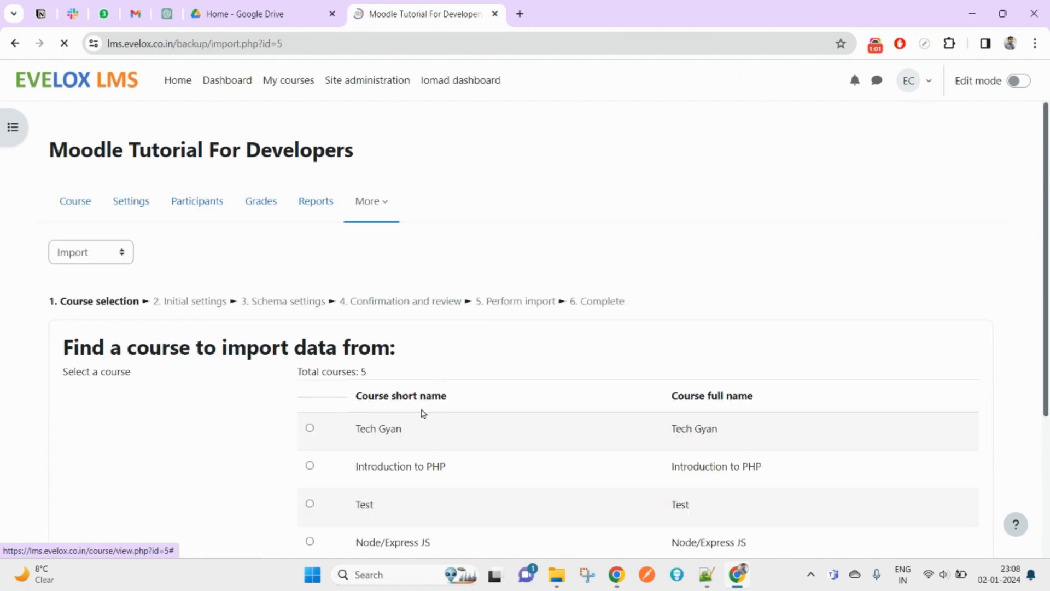
scroll(277, 370, "down", 3)
scroll(277, 370, "up", 3)
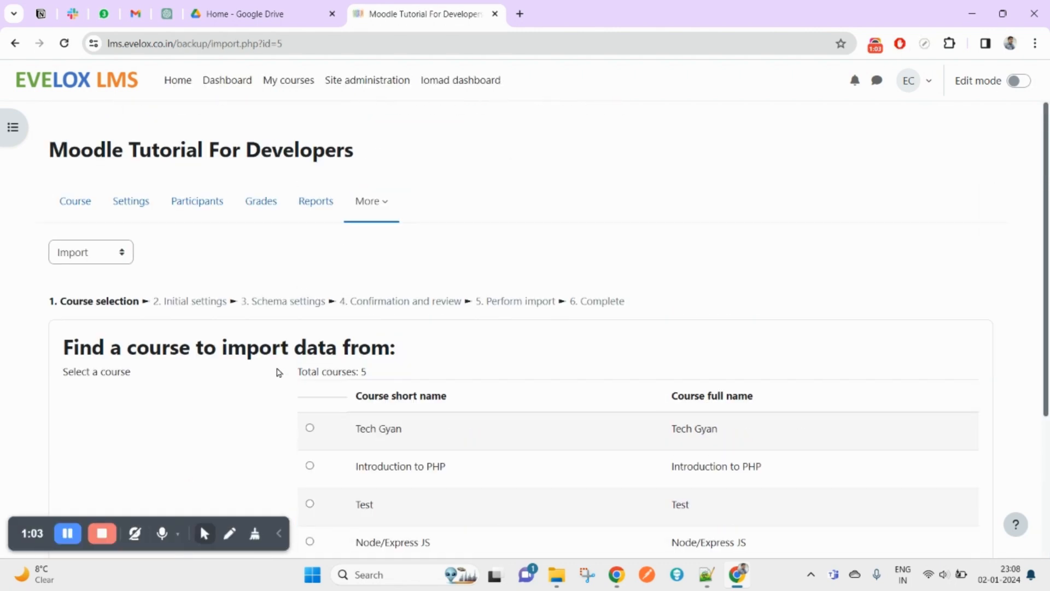
left_click(95, 251)
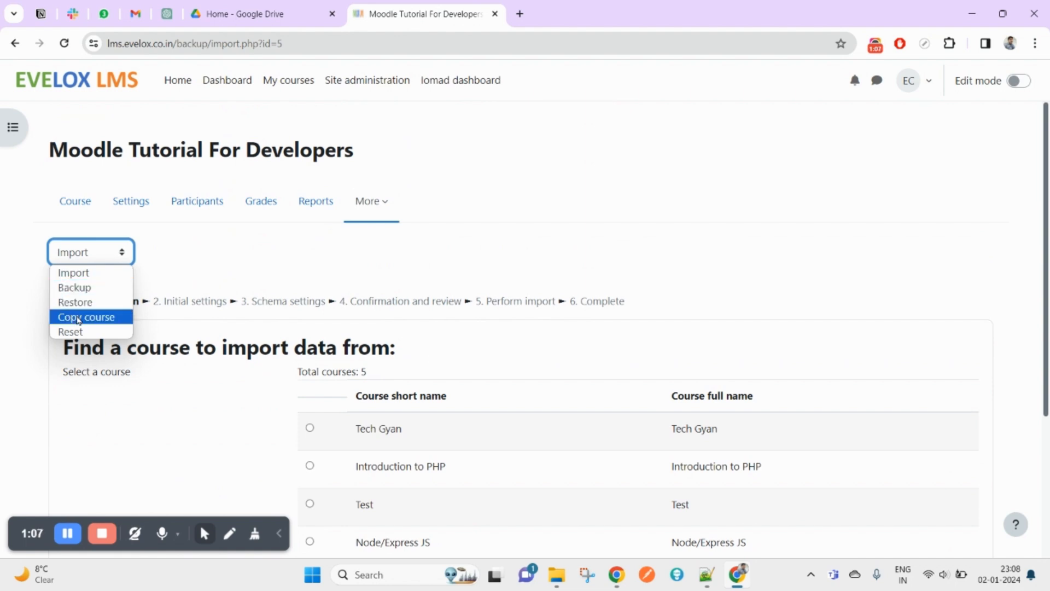
left_click(88, 290)
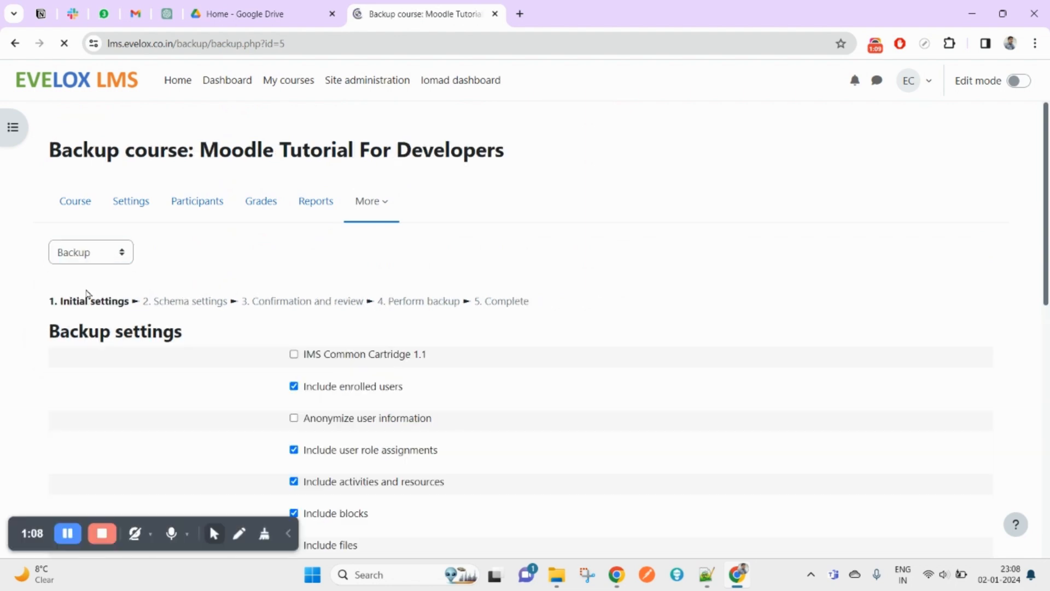
- Exclude enrolled users from the course backup, keep the other initial settings and proceed to the schema settings
left_click(113, 253)
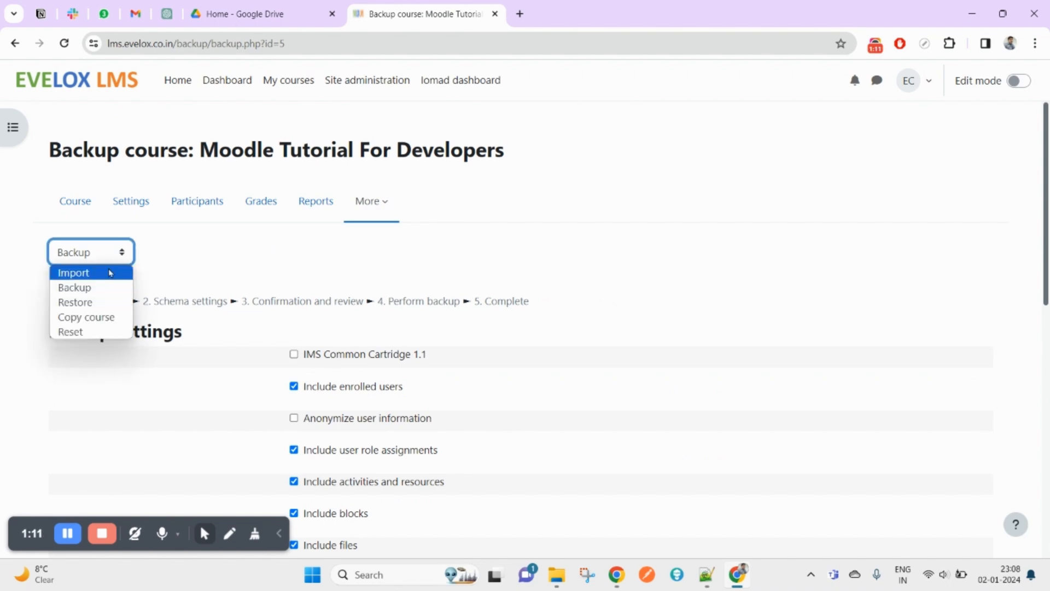
left_click(432, 251)
scroll(684, 393, "down", 10)
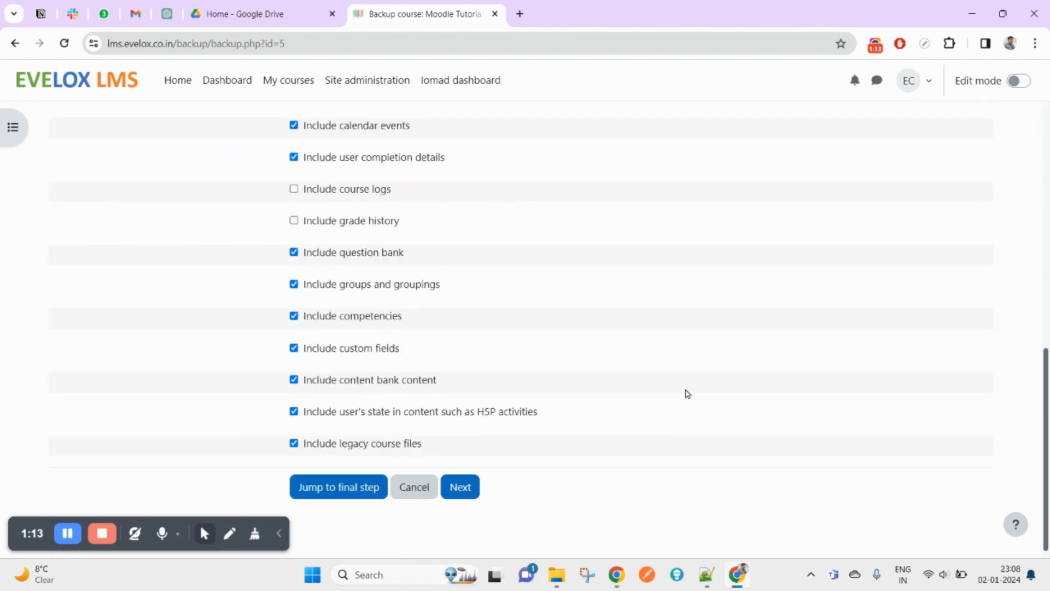
scroll(425, 382, "up", 9)
scroll(425, 382, "down", 2)
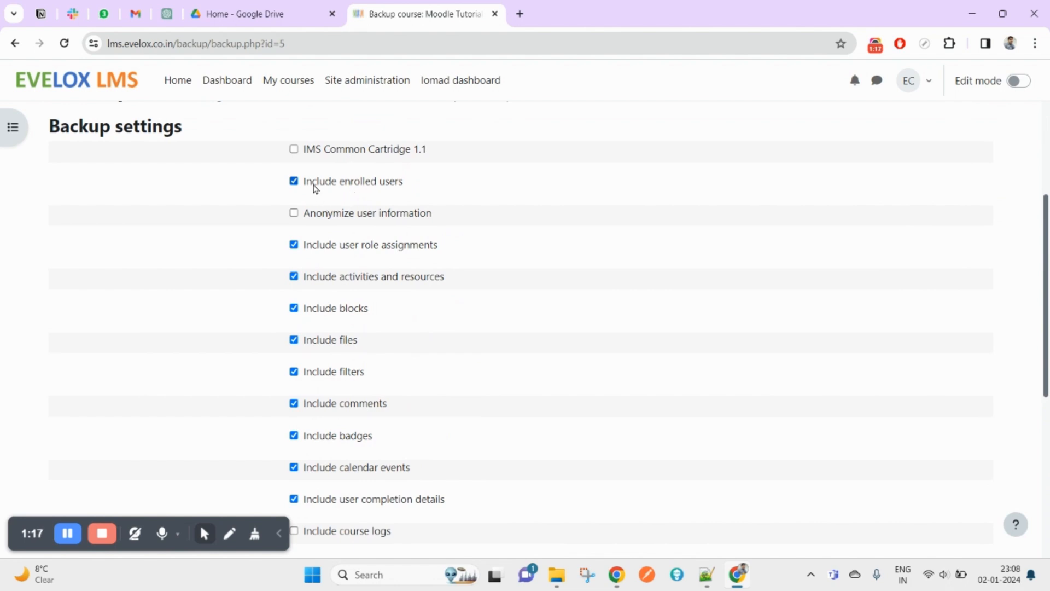
left_click(382, 185)
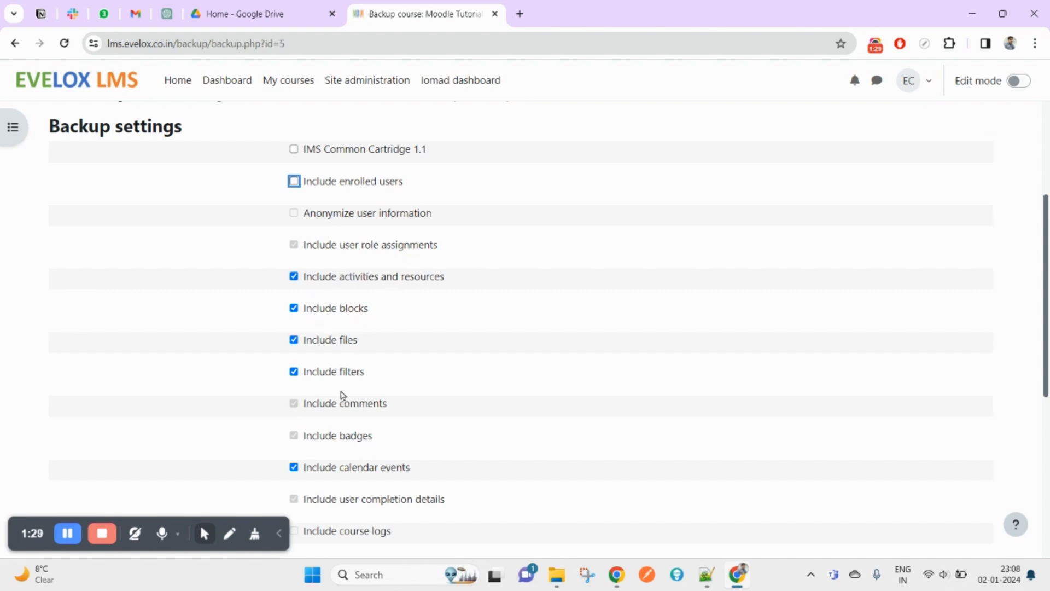
scroll(481, 384, "down", 2)
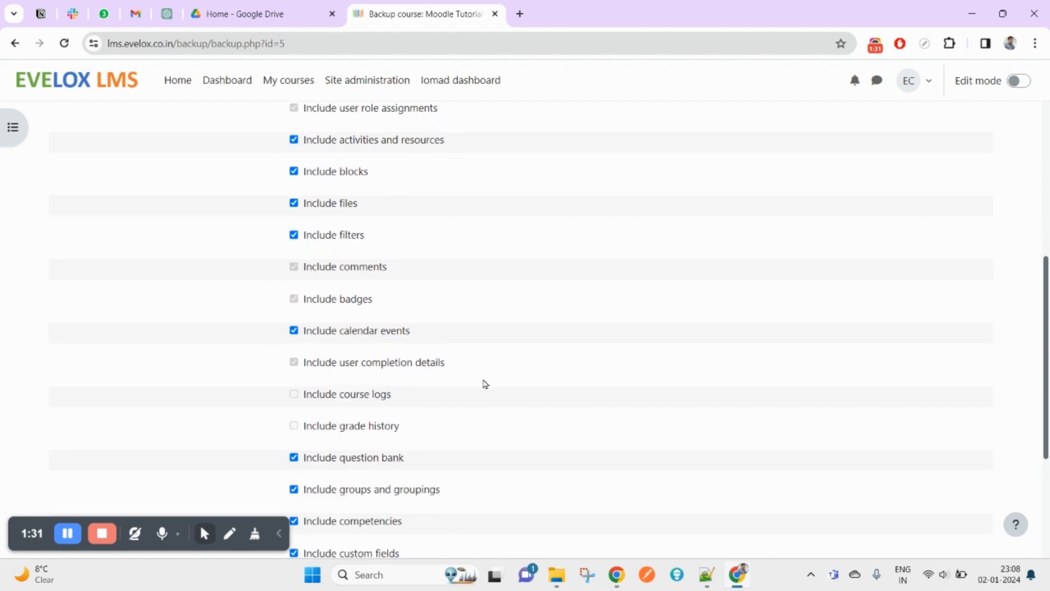
scroll(450, 462, "down", 4)
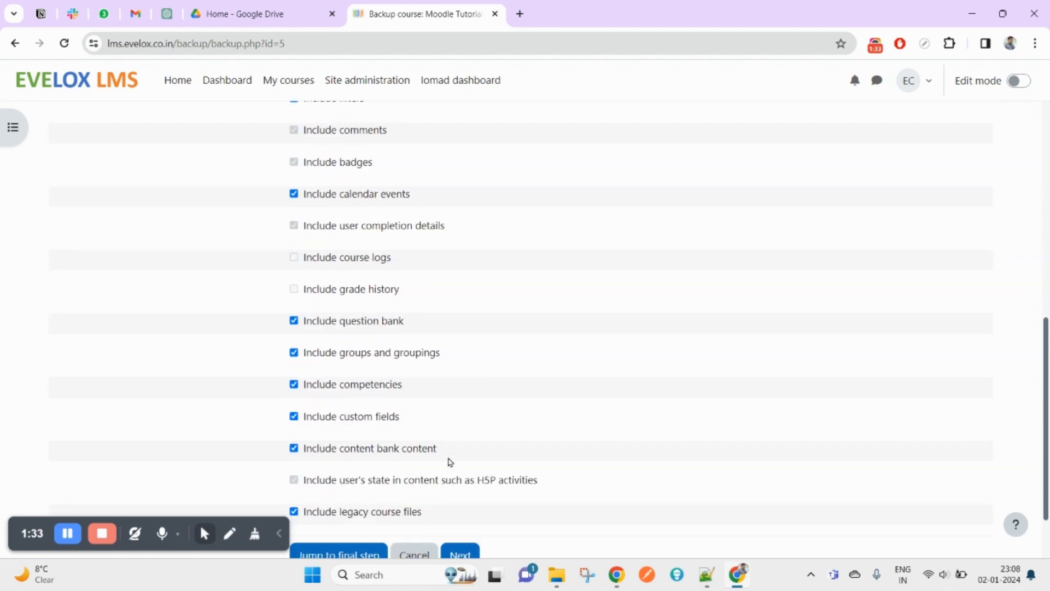
scroll(451, 396, "up", 7)
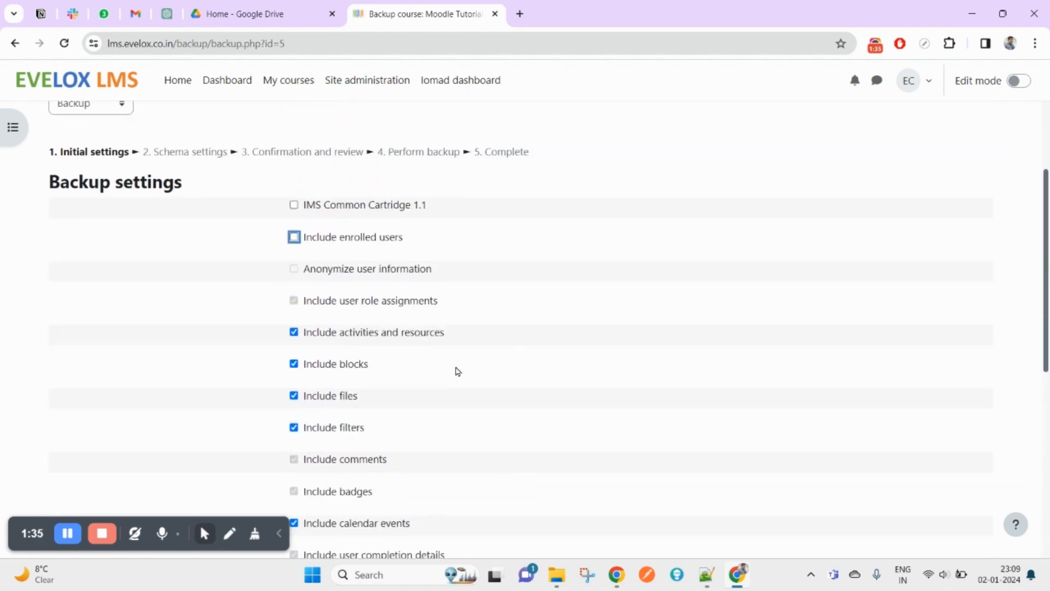
scroll(453, 413, "down", 7)
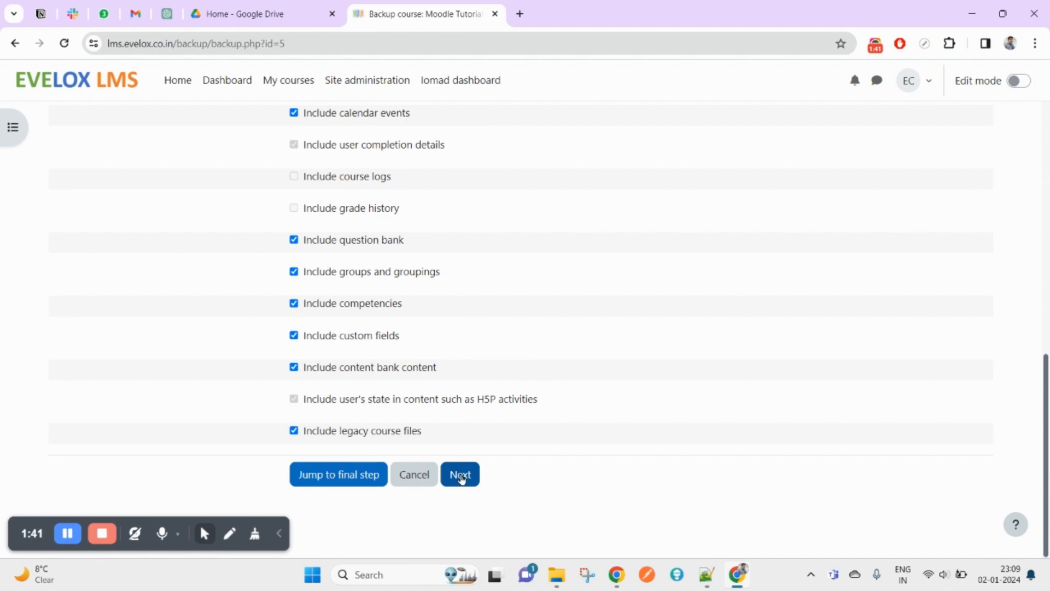
left_click(460, 476)
- Keep all course sections and activities included, perform the backup and continue to the course's Restore page
scroll(686, 279, "down", 5)
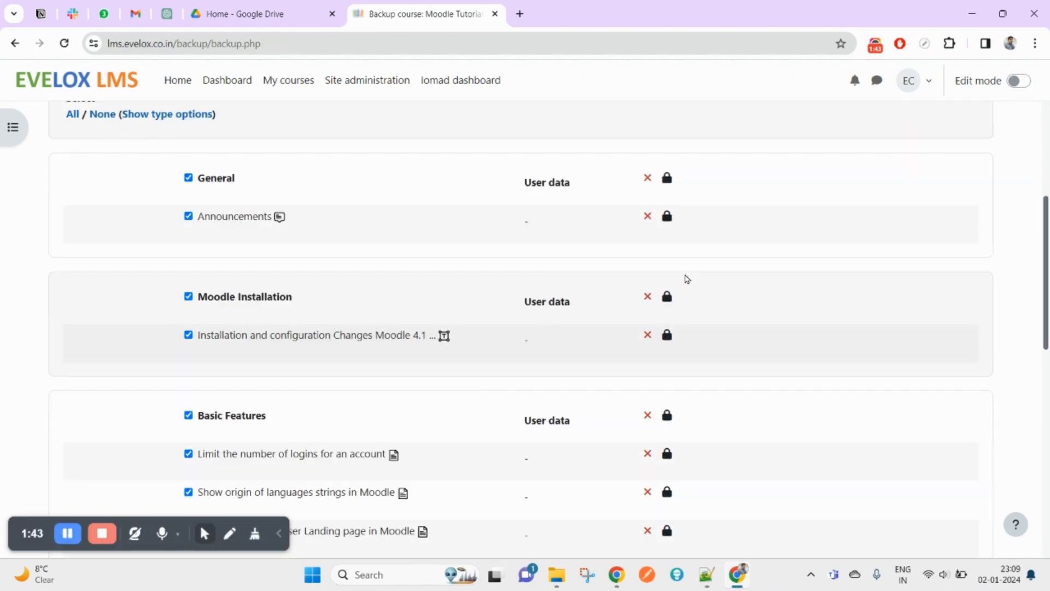
scroll(368, 426, "down", 10)
left_click(418, 475)
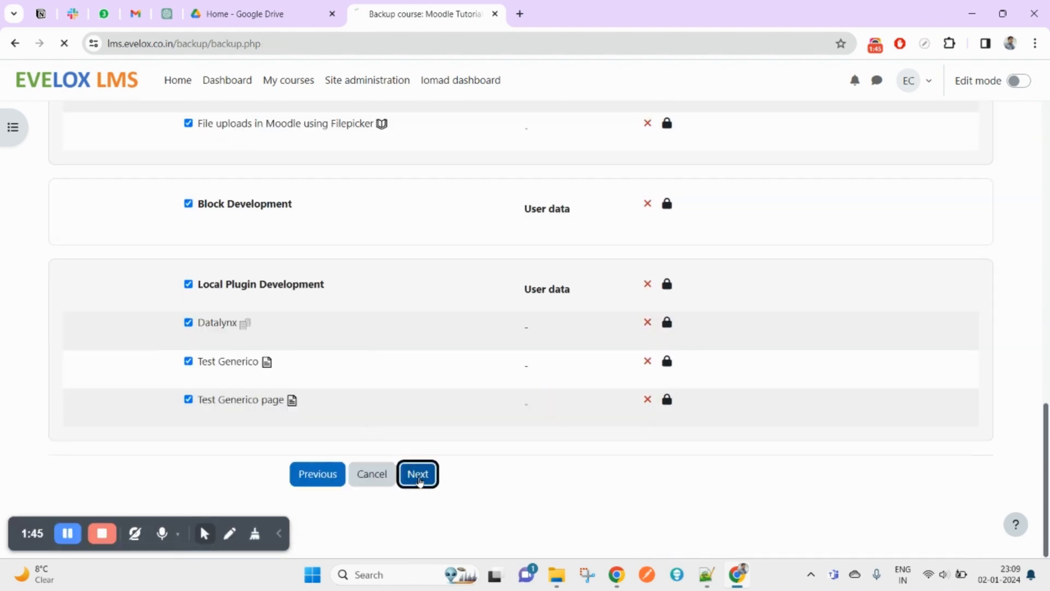
scroll(581, 255, "down", 10)
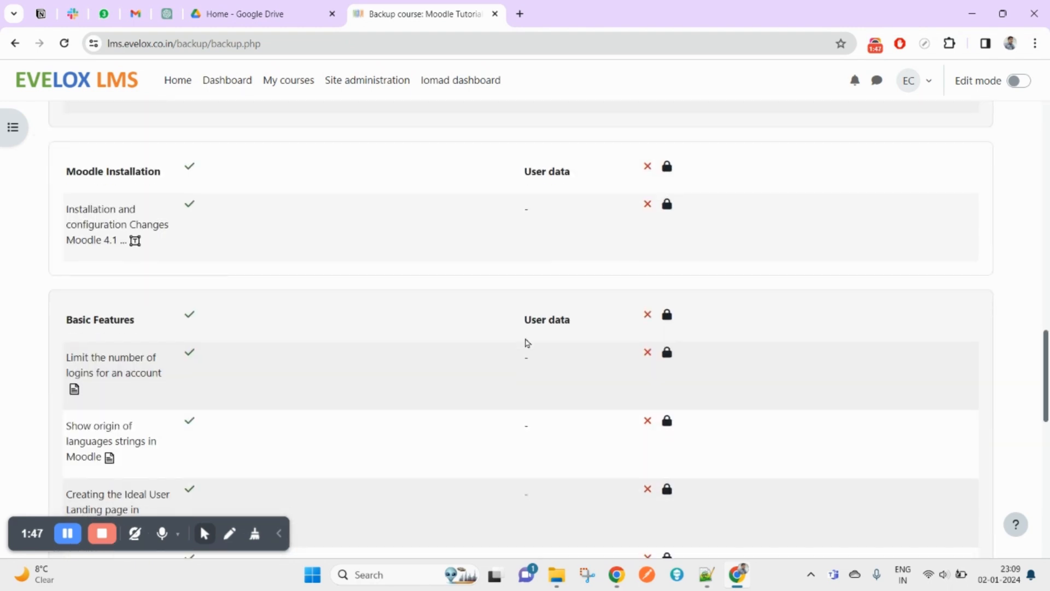
scroll(527, 343, "down", 10)
left_click(436, 481)
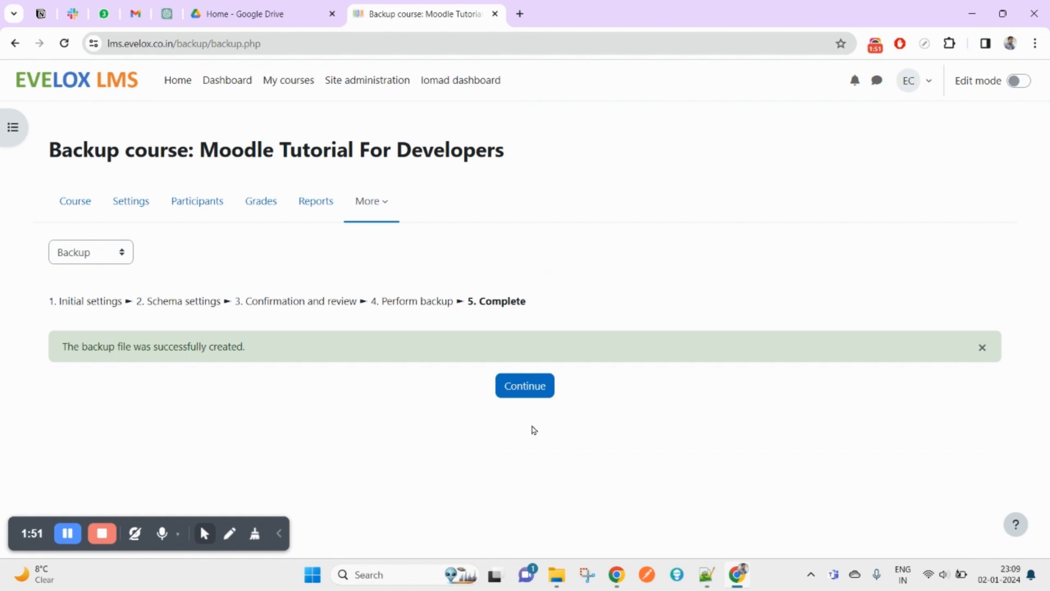
left_click(537, 390)
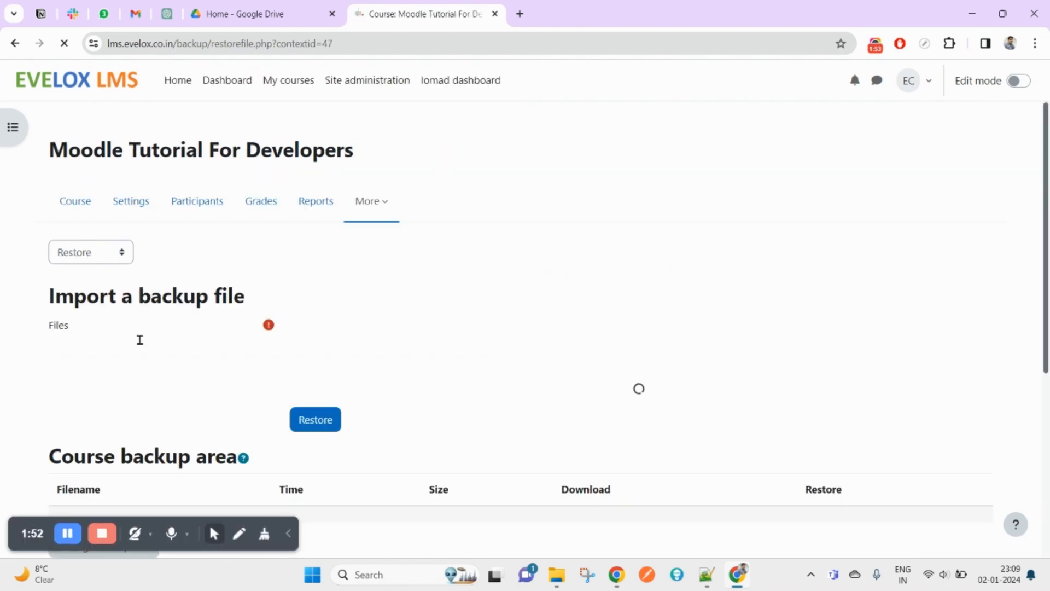
- Examine the User private backup area and the name of the course backup file listed there
scroll(138, 342, "down", 2)
scroll(469, 180, "up", 2)
scroll(164, 320, "down", 2)
scroll(74, 328, "down", 1)
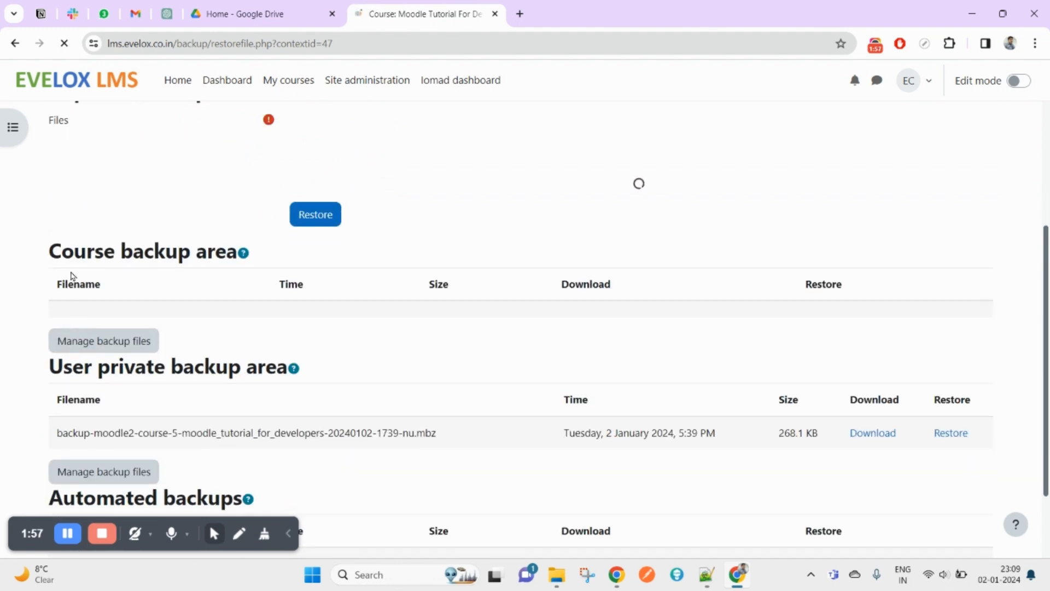
scroll(71, 279, "down", 1)
double_click(51, 298)
left_click_drag(52, 298, 218, 300)
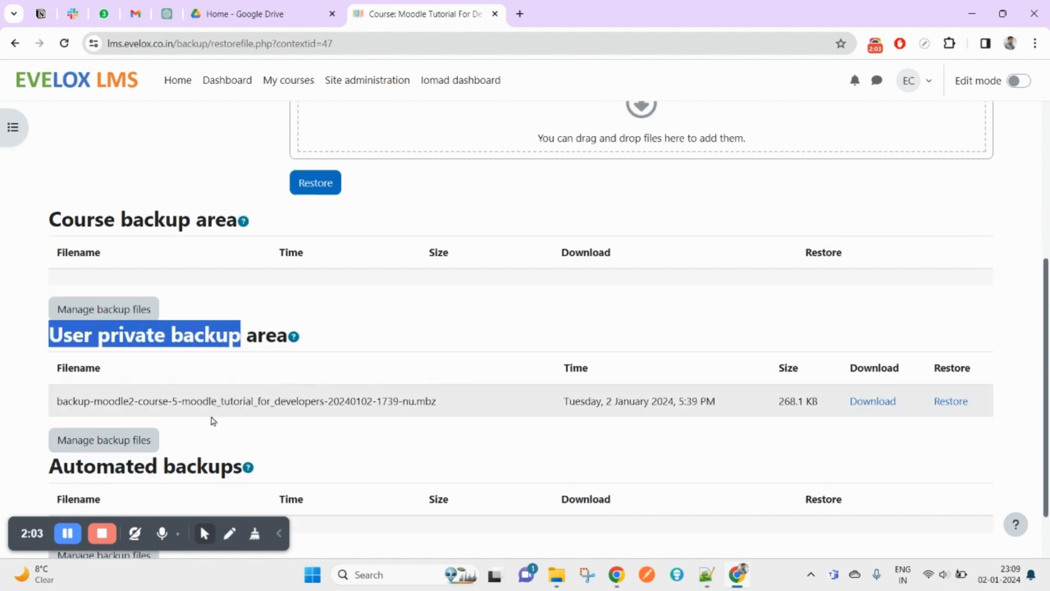
left_click_drag(71, 398, 320, 398)
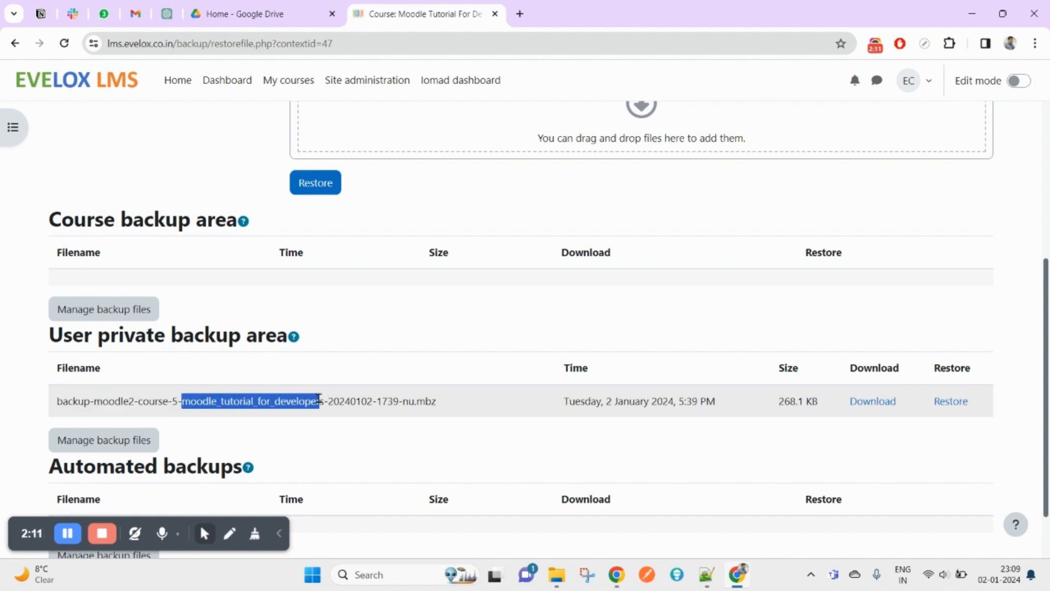
scroll(450, 250, "up", 5)
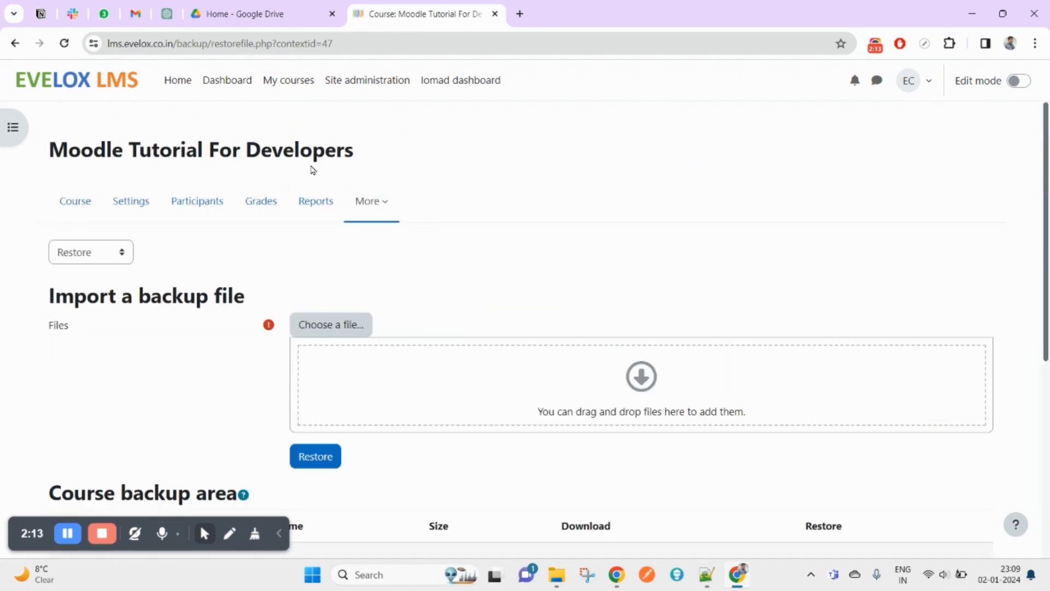
scroll(218, 387, "down", 6)
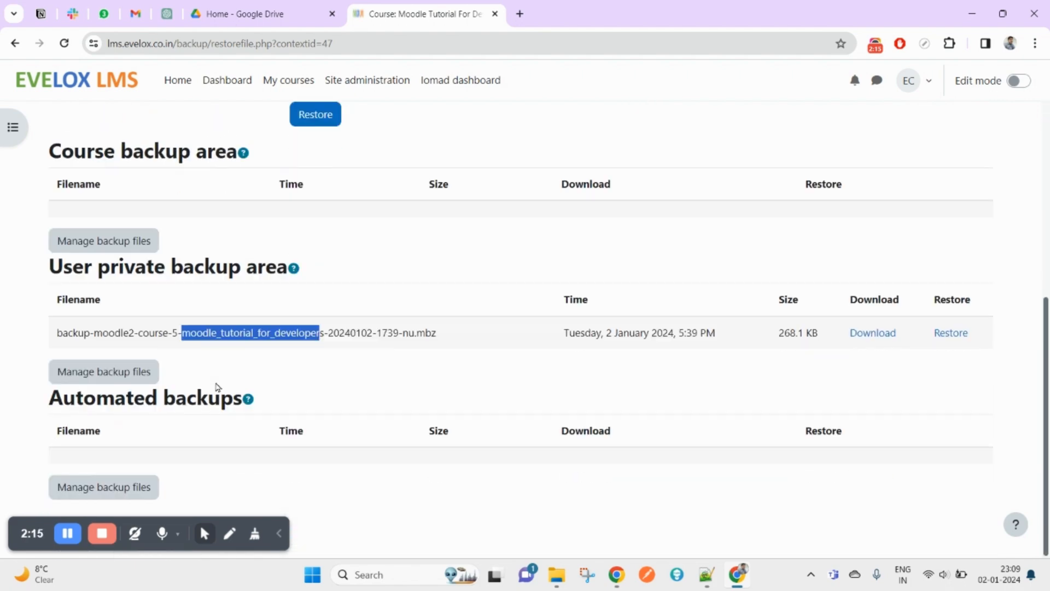
- Check the mbz extension of the course backup file in the User private backup area and download the file
left_click(213, 337)
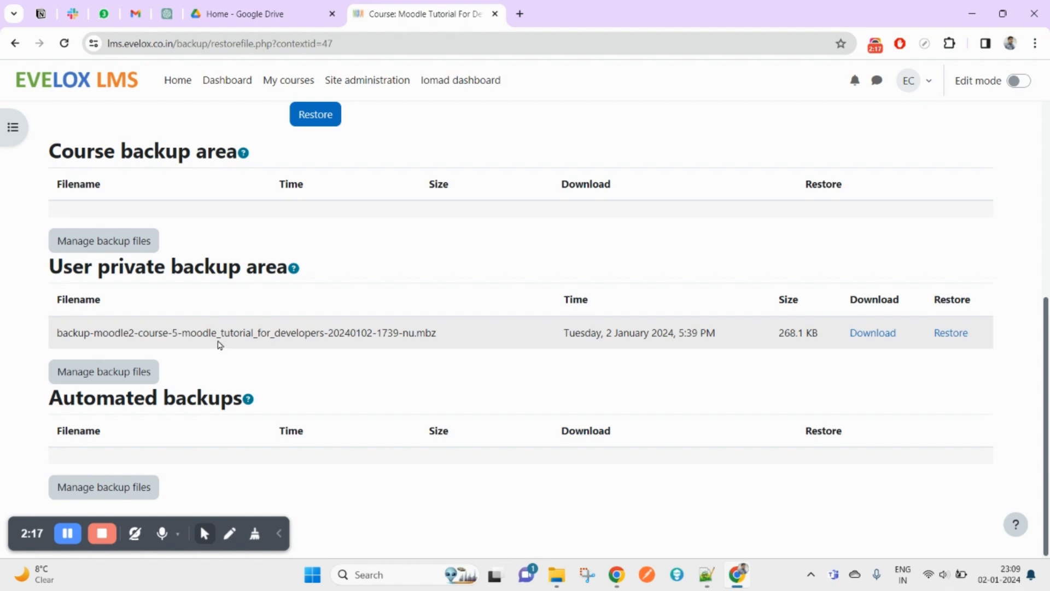
left_click_drag(217, 335, 219, 334)
double_click(423, 332)
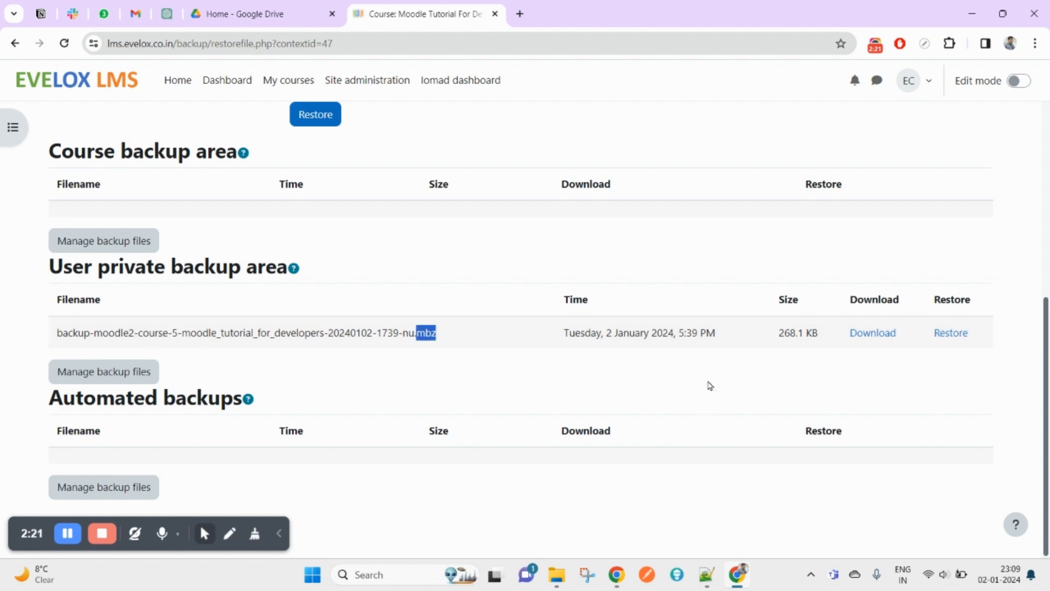
left_click(881, 336)
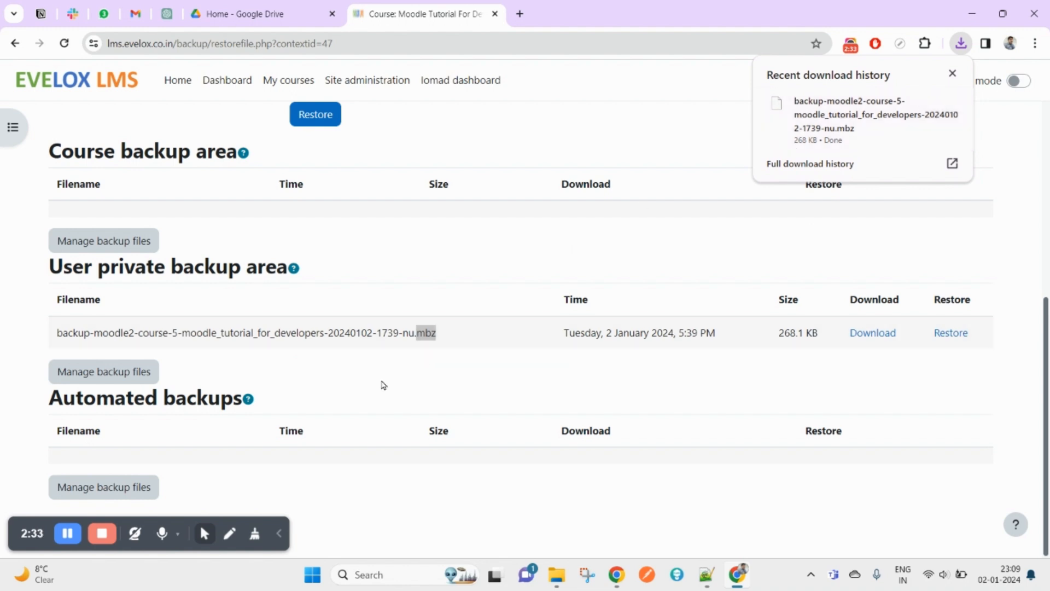
- Examine the Automated backups section and the other areas of the Restore page, and return to the course's main page
double_click(70, 404)
left_click_drag(70, 404, 200, 419)
left_click(146, 410)
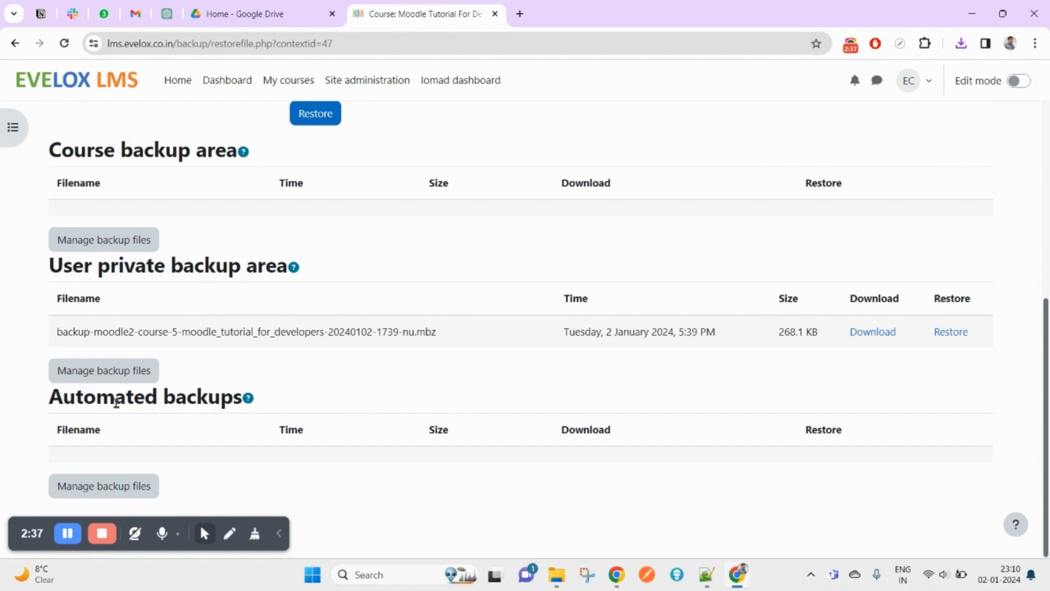
left_click_drag(42, 401, 591, 481)
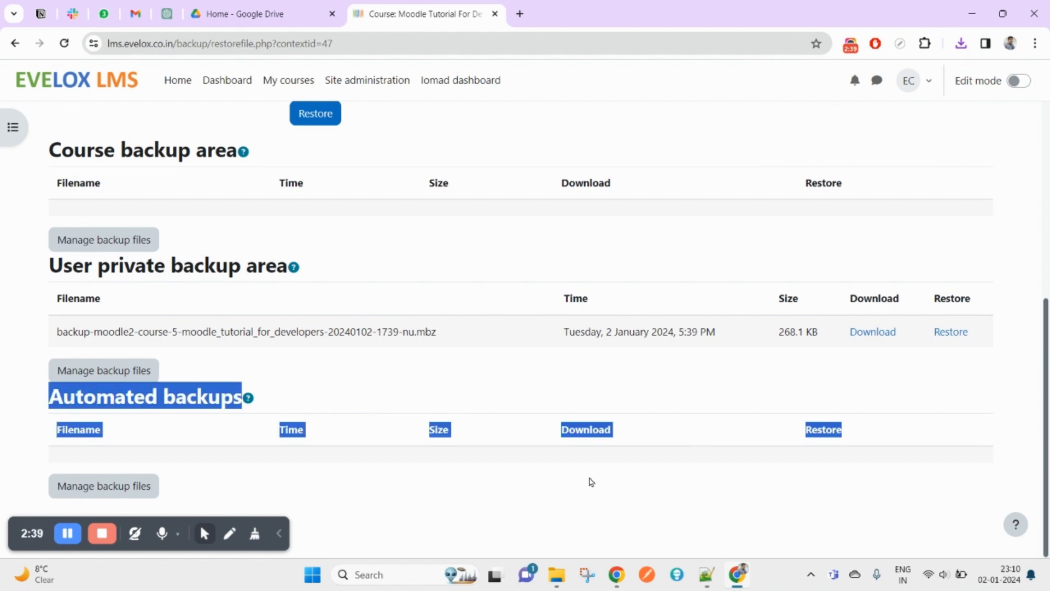
left_click(592, 481)
scroll(592, 482, "up", 6)
scroll(591, 482, "down", 1)
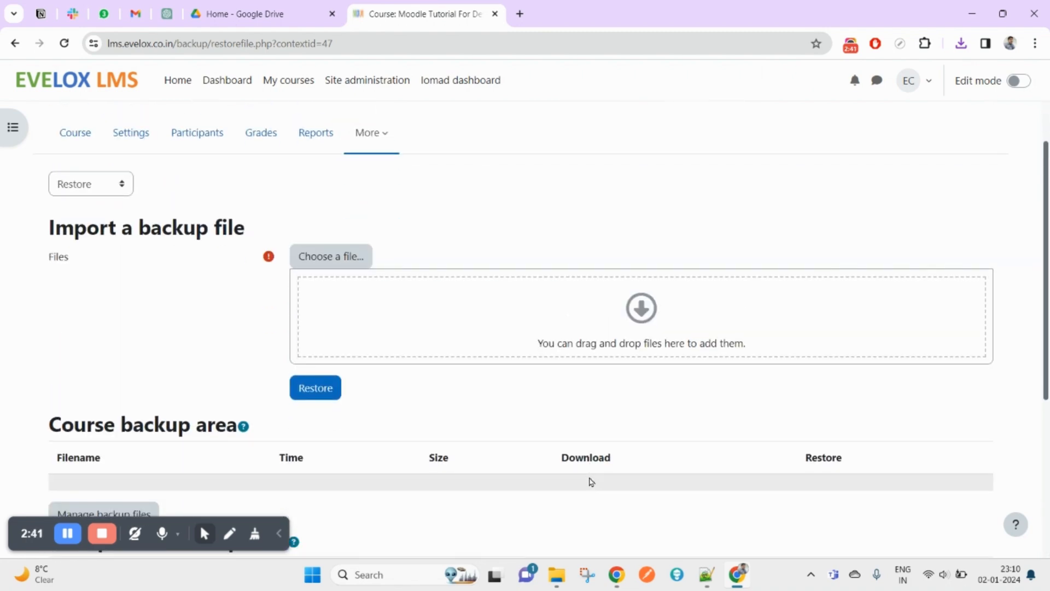
scroll(433, 315, "down", 4)
scroll(410, 345, "up", 5)
scroll(292, 360, "down", 6)
left_click(339, 315)
double_click(340, 315)
scroll(340, 315, "up", 6)
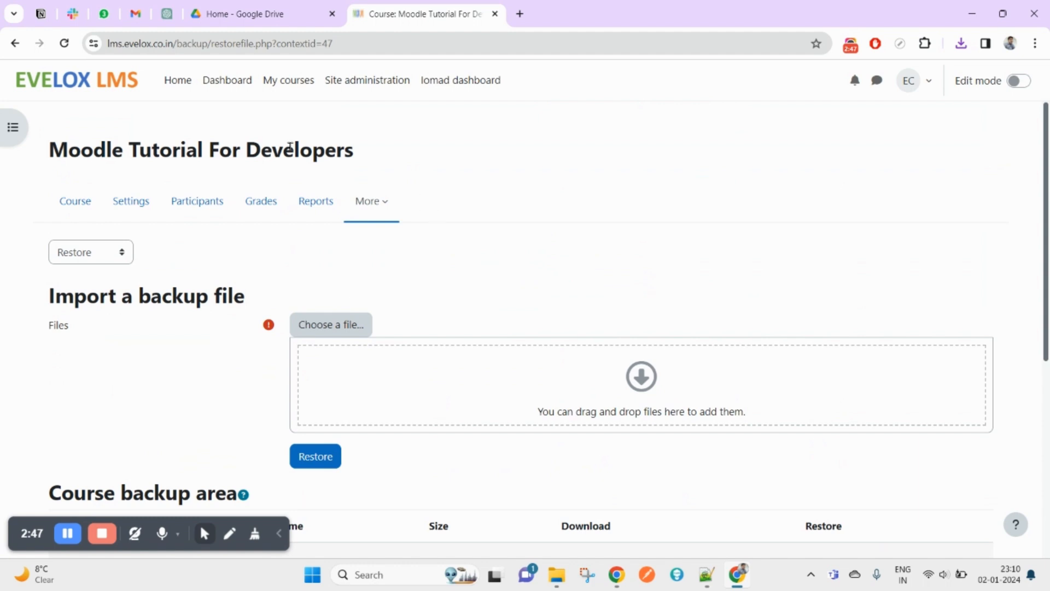
left_click(75, 214)
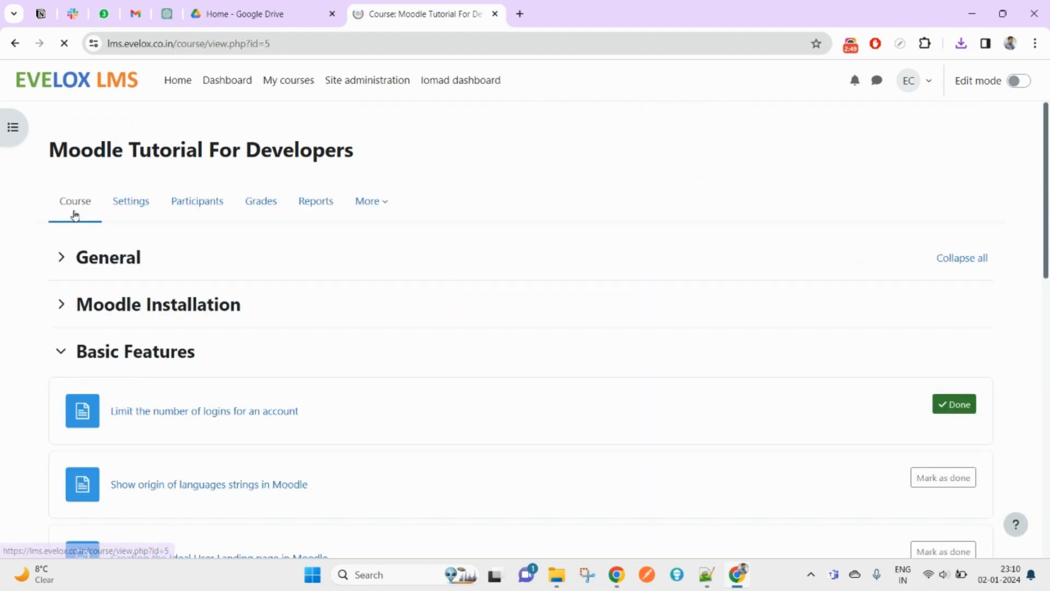
- Open the Course reuse page of the Moodle Tutorial For Developers course
left_click(369, 205)
left_click(594, 199)
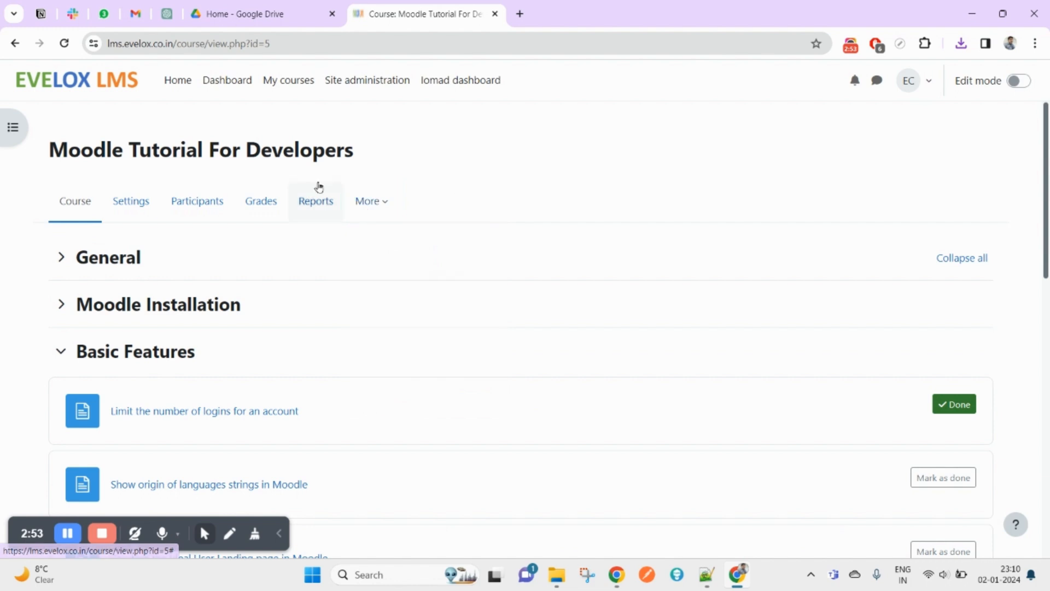
double_click(98, 140)
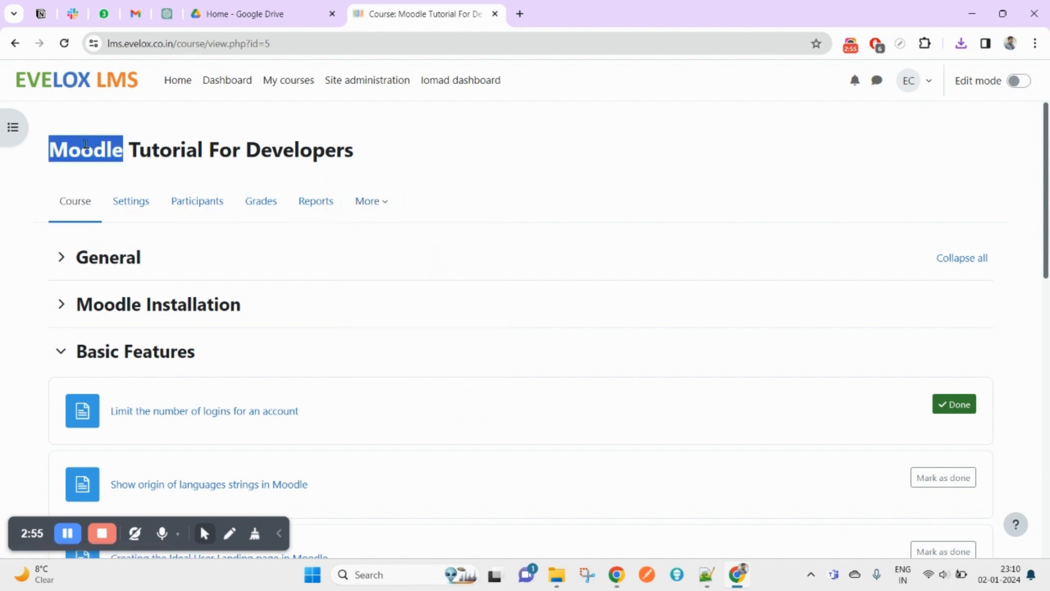
left_click_drag(85, 143, 302, 152)
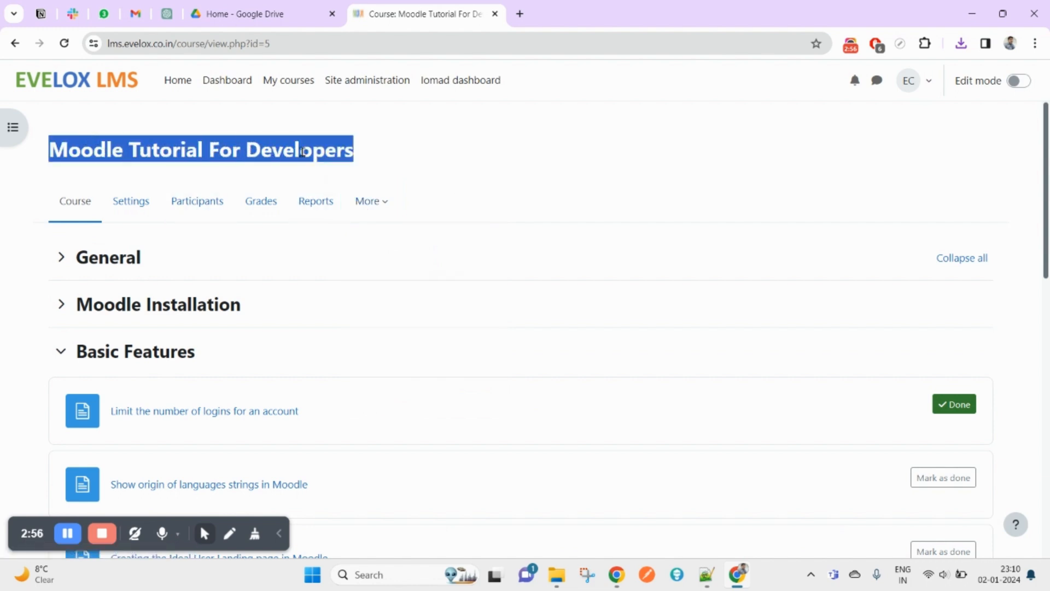
left_click(366, 202)
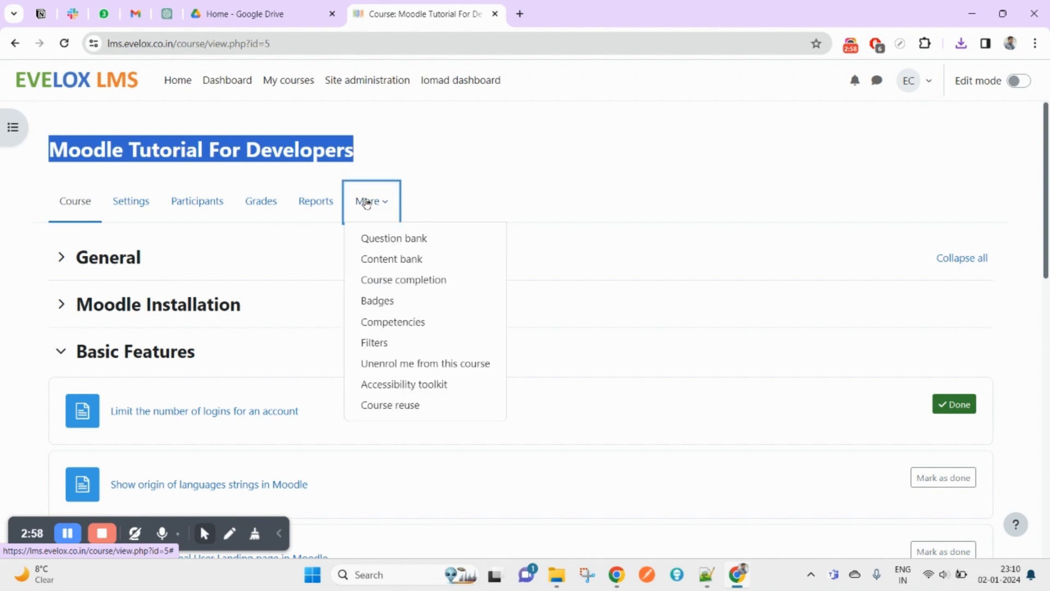
left_click(403, 405)
- Switch to the course's Backup page and look over the options in its initial settings
left_click(107, 257)
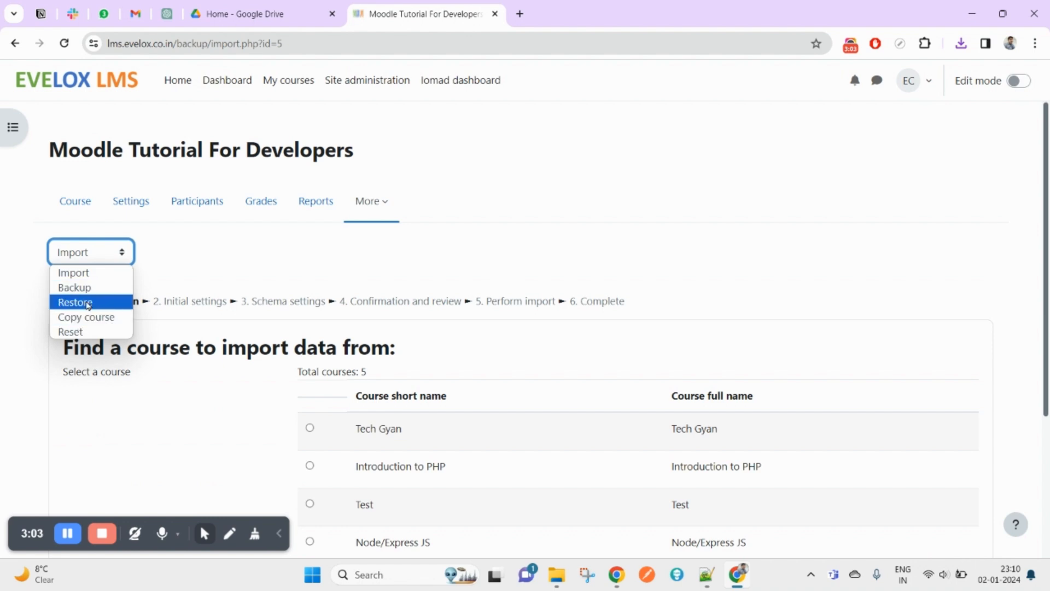
left_click(80, 287)
scroll(300, 368, "down", 10)
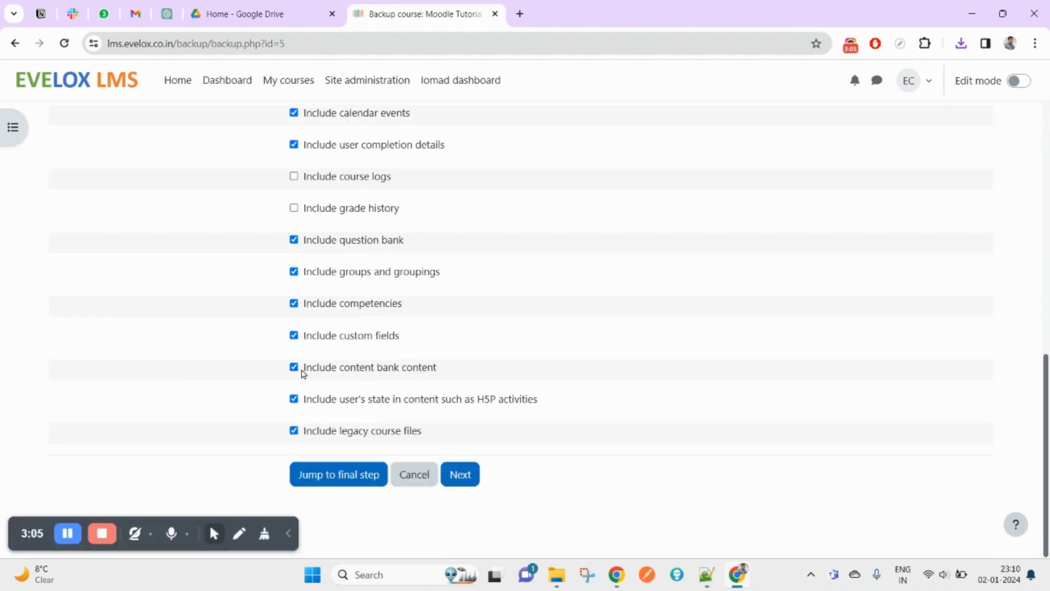
scroll(304, 373, "up", 10)
- Switch to the course's Restore page and look over the file import section and the backup areas
left_click(66, 254)
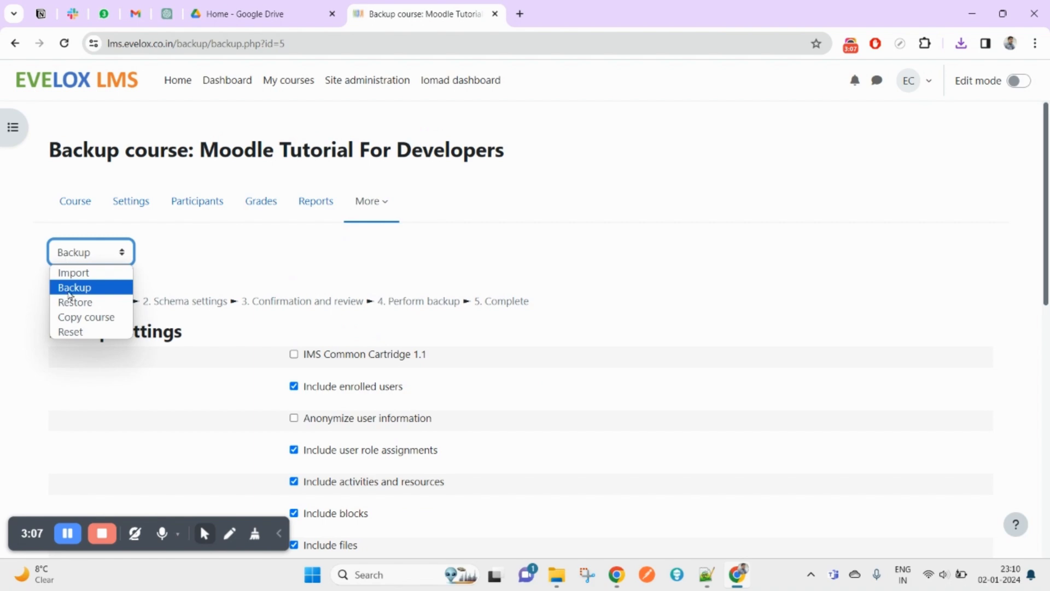
left_click(70, 301)
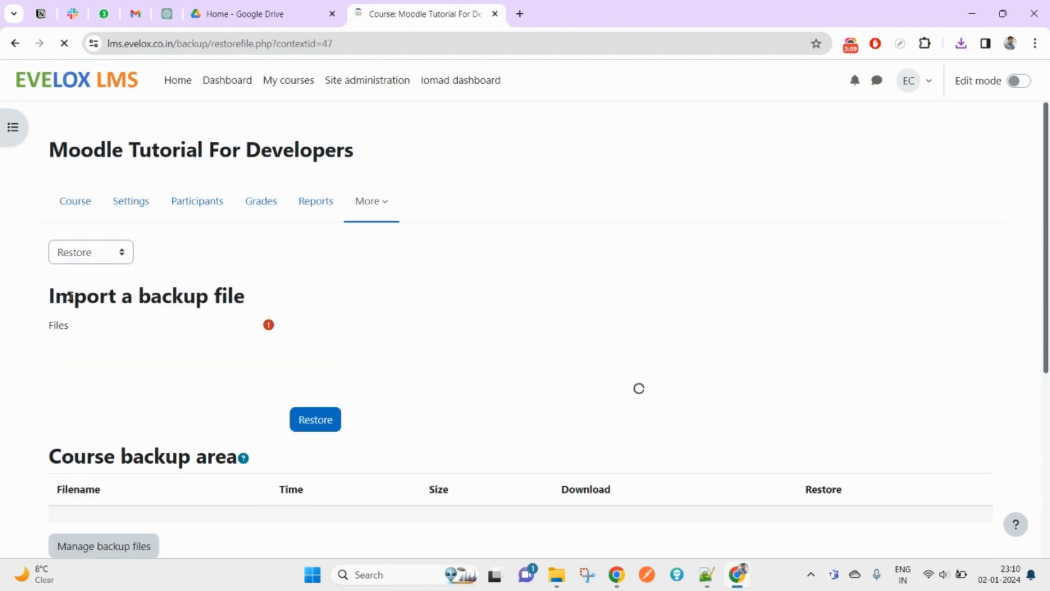
scroll(651, 406, "down", 7)
scroll(661, 403, "up", 7)
scroll(577, 293, "down", 5)
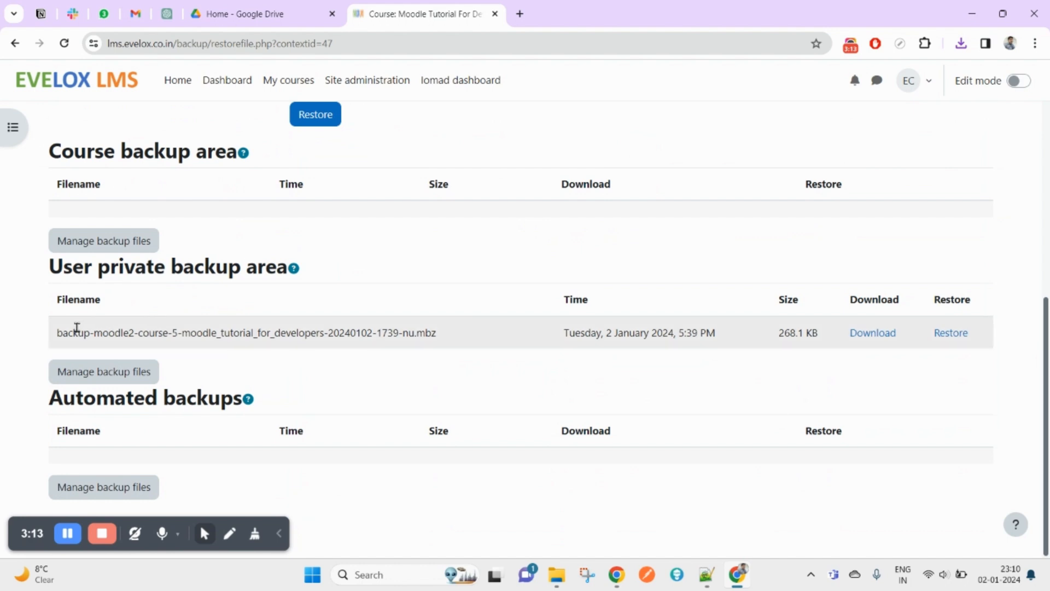
- Check the filename and creation time of the course backup in the User private backup area
triple_click(76, 328)
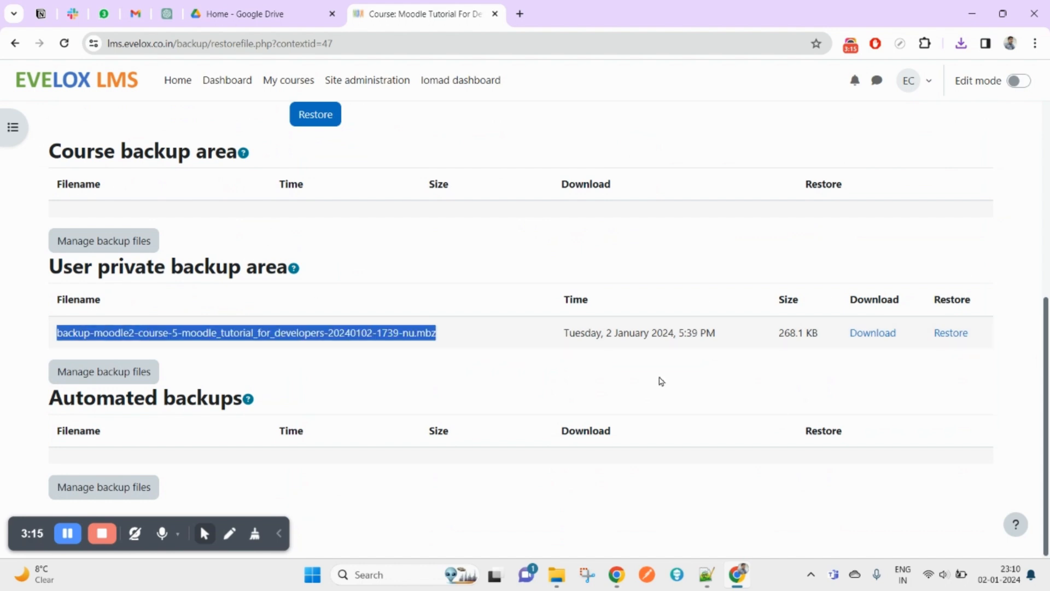
left_click_drag(1032, 333, 77, 335)
double_click(77, 334)
triple_click(607, 332)
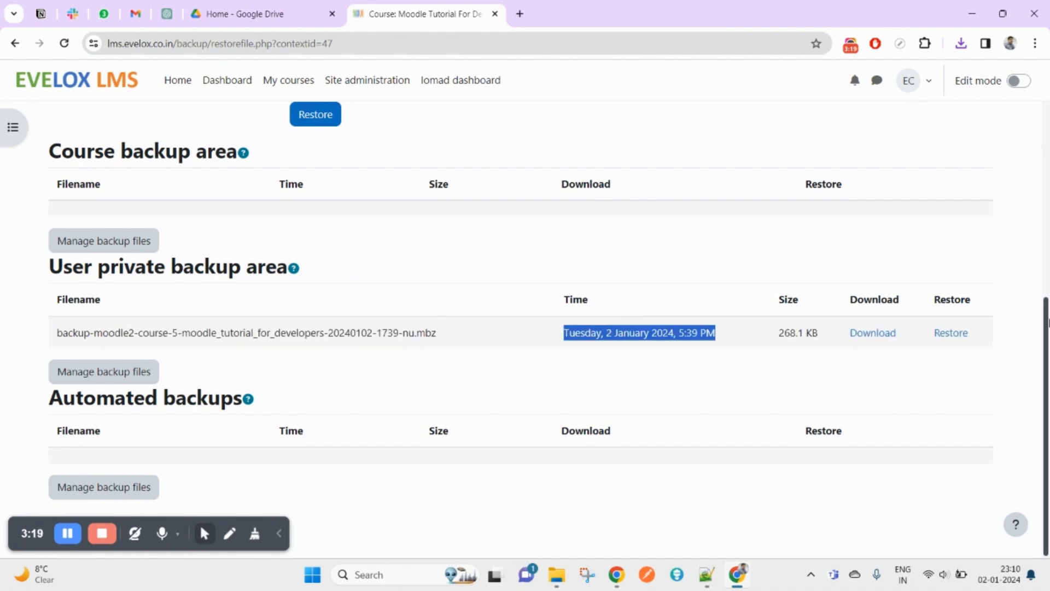
scroll(313, 345, "up", 6)
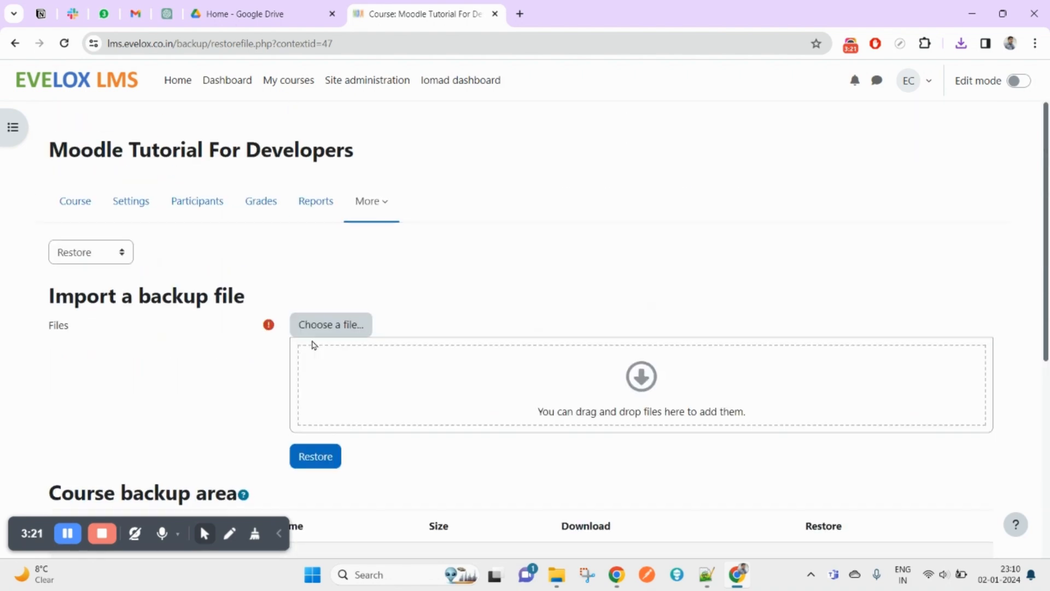
scroll(314, 345, "down", 5)
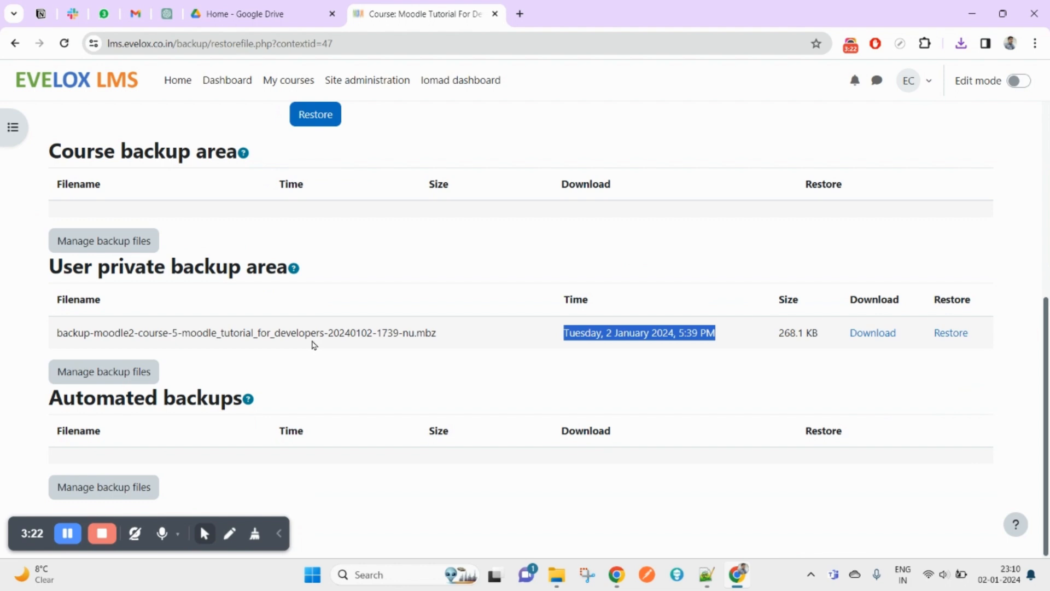
- Start restoring the course backup from the User private backup area and continue past the backup details to the Destination stage
left_click(946, 332)
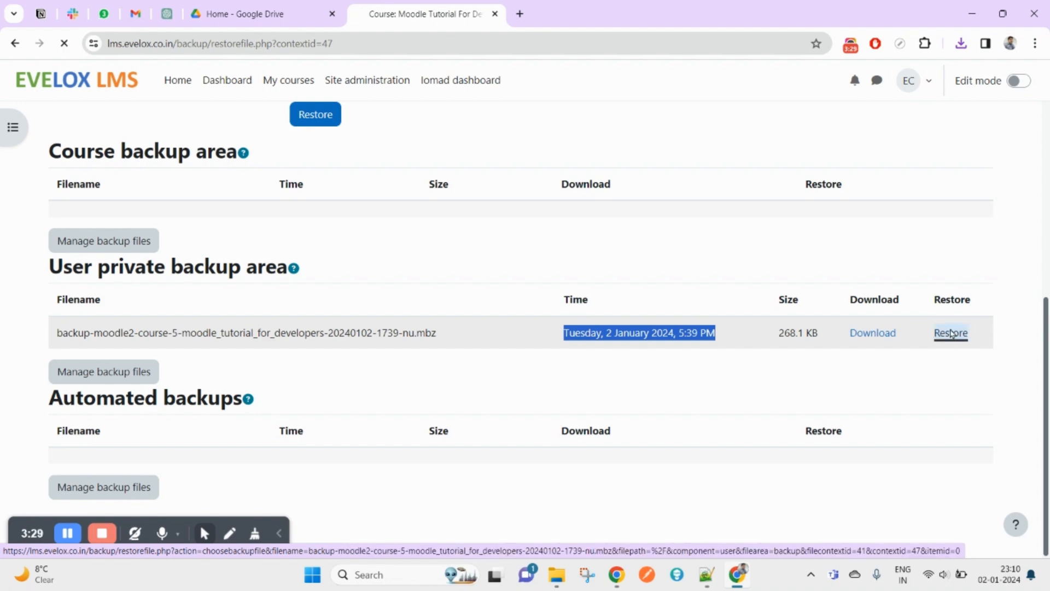
scroll(263, 307, "down", 20)
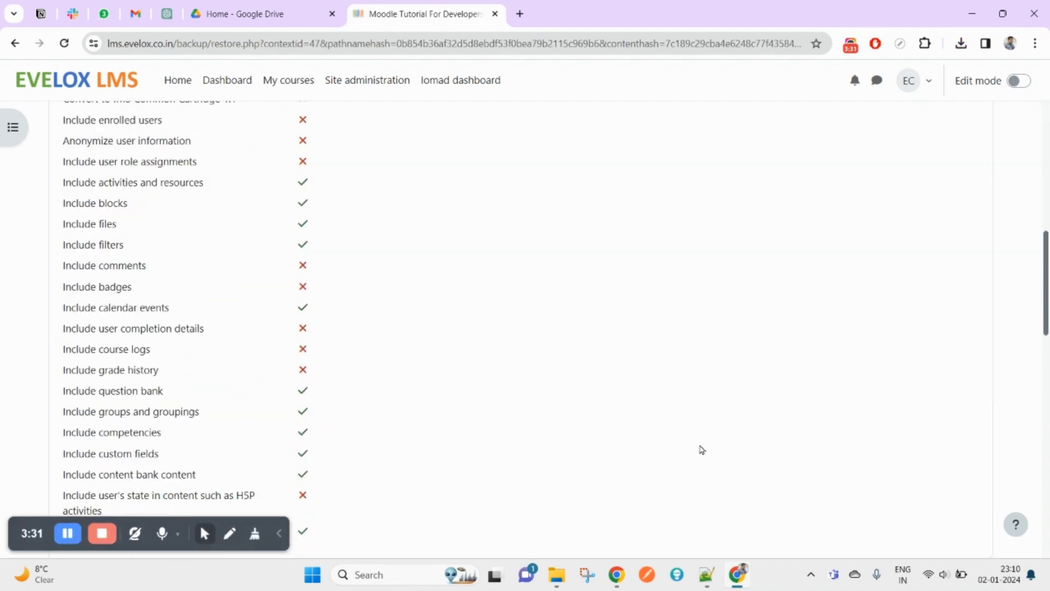
left_click(514, 483)
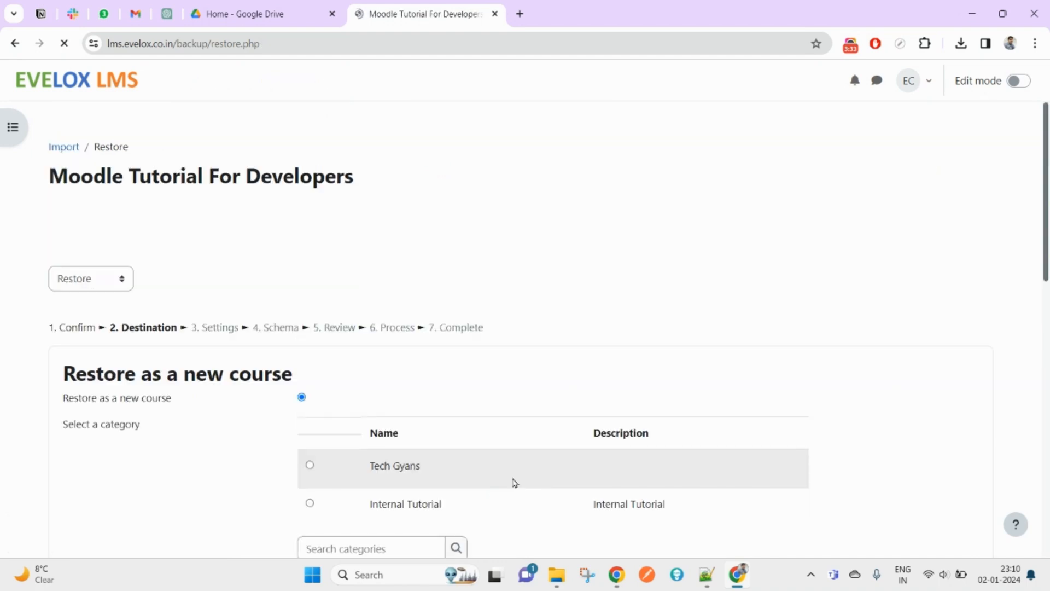
- Examine the destination options for restoring as a new course, into this course or into an existing course, keeping the merge option selected
scroll(510, 432, "down", 5)
scroll(510, 433, "up", 1)
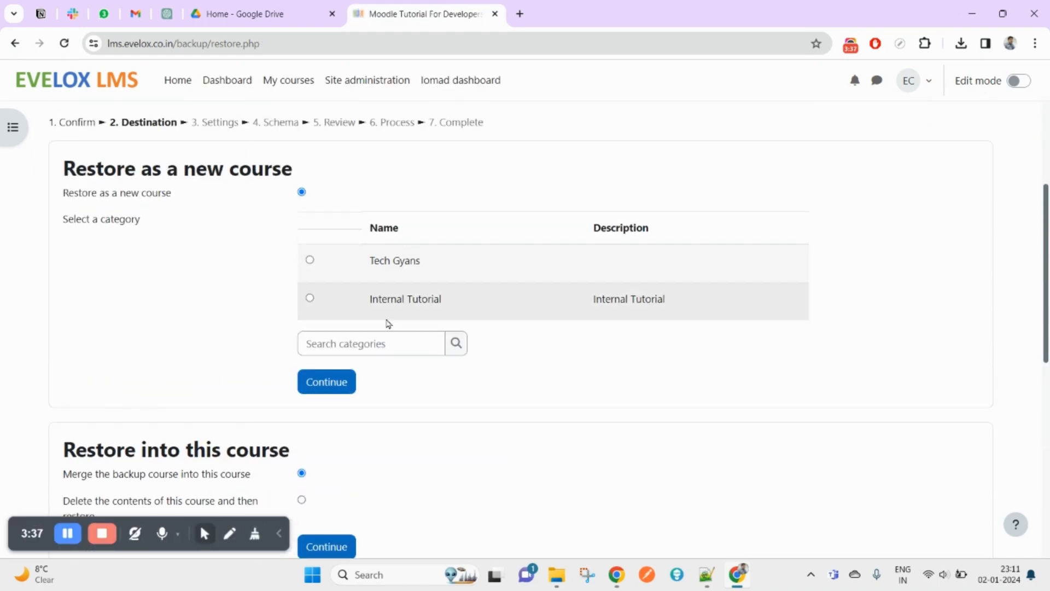
scroll(370, 386, "down", 4)
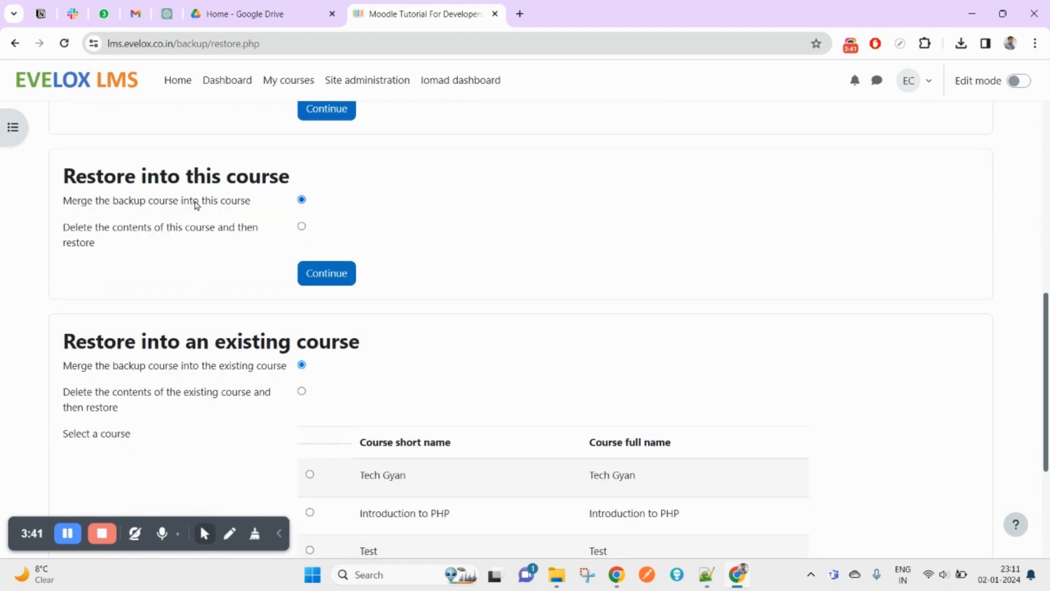
scroll(321, 345, "down", 3)
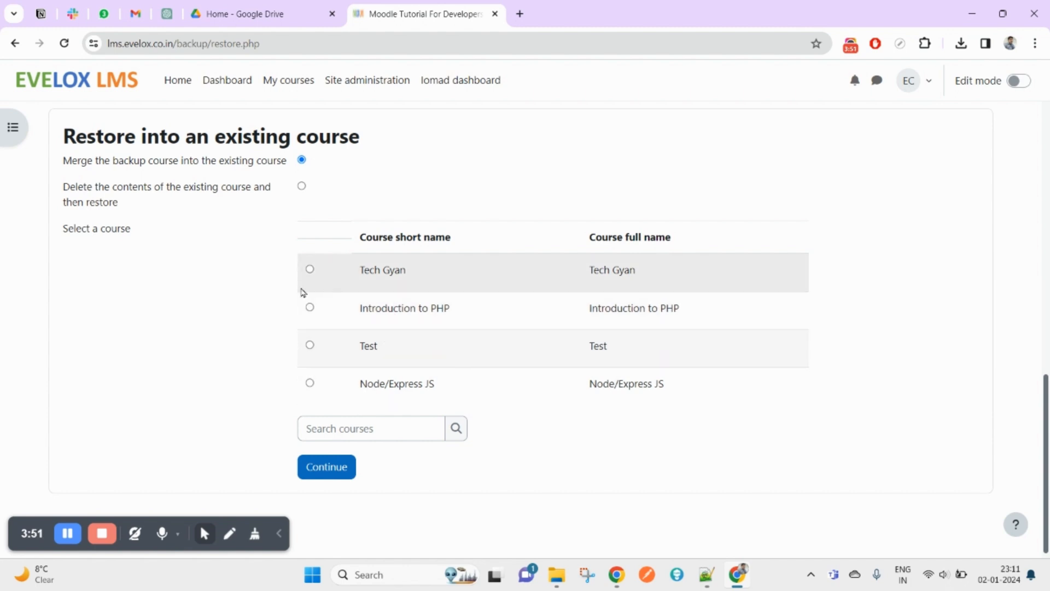
double_click(87, 137)
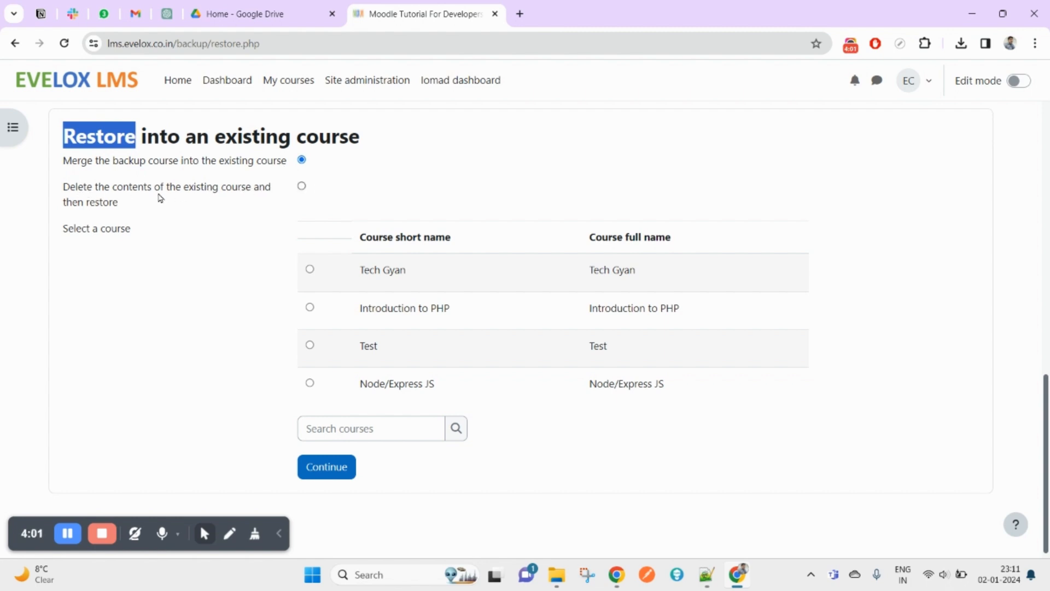
left_click(302, 187)
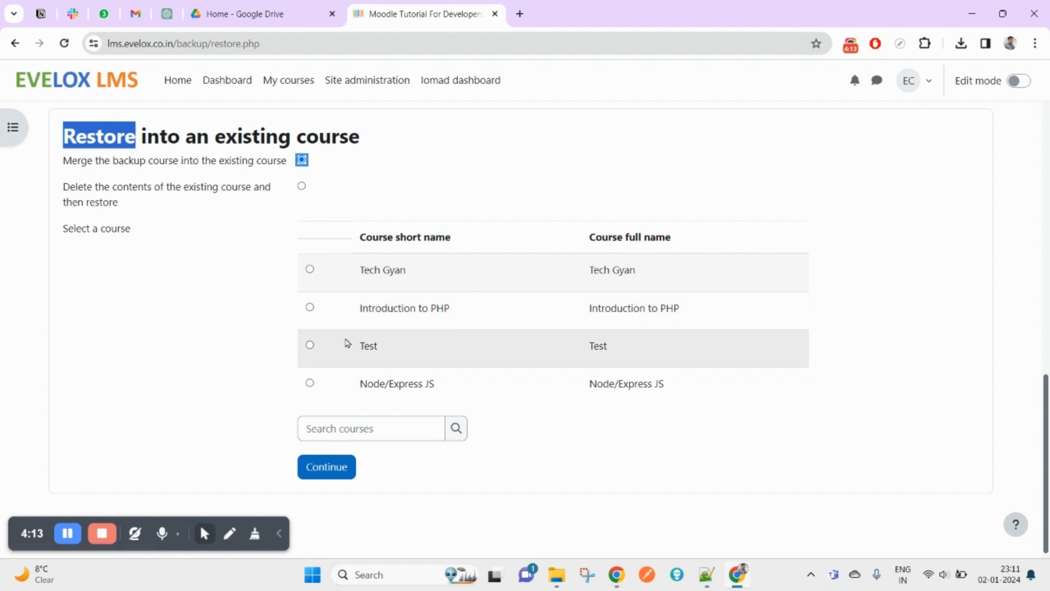
scroll(321, 204, "up", 10)
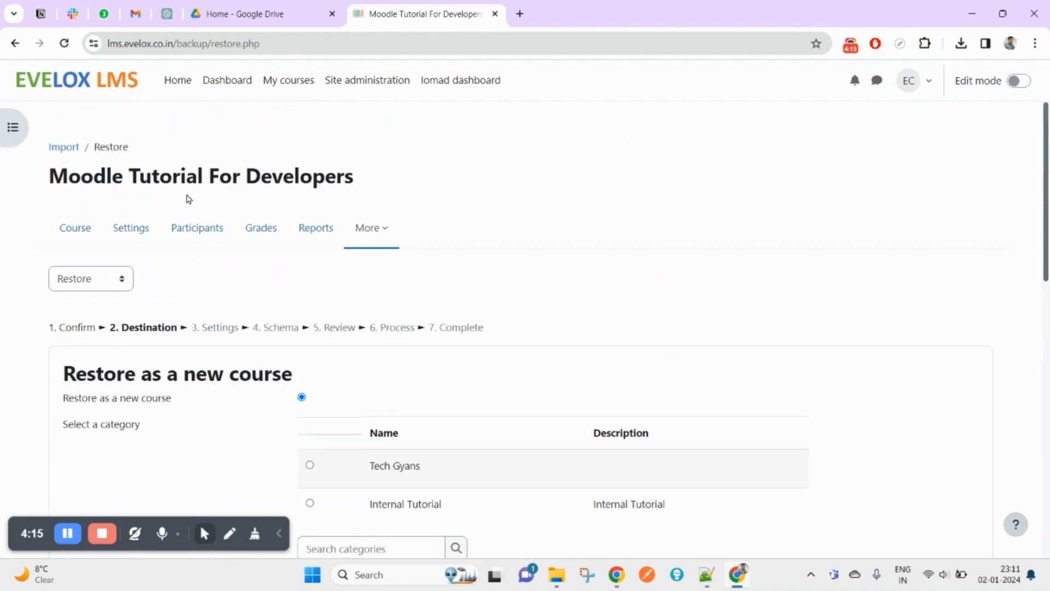
- Check which course is being restored and review the courses listed under Restore into an existing course
double_click(80, 173)
left_click_drag(100, 172, 350, 171)
double_click(308, 180)
scroll(432, 308, "down", 12)
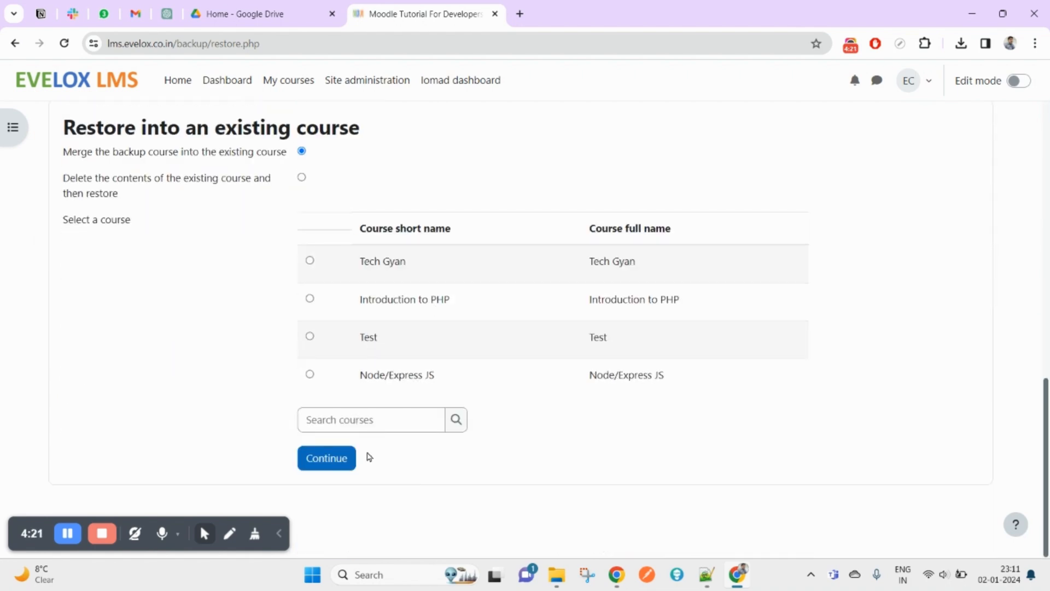
scroll(279, 388, "up", 10)
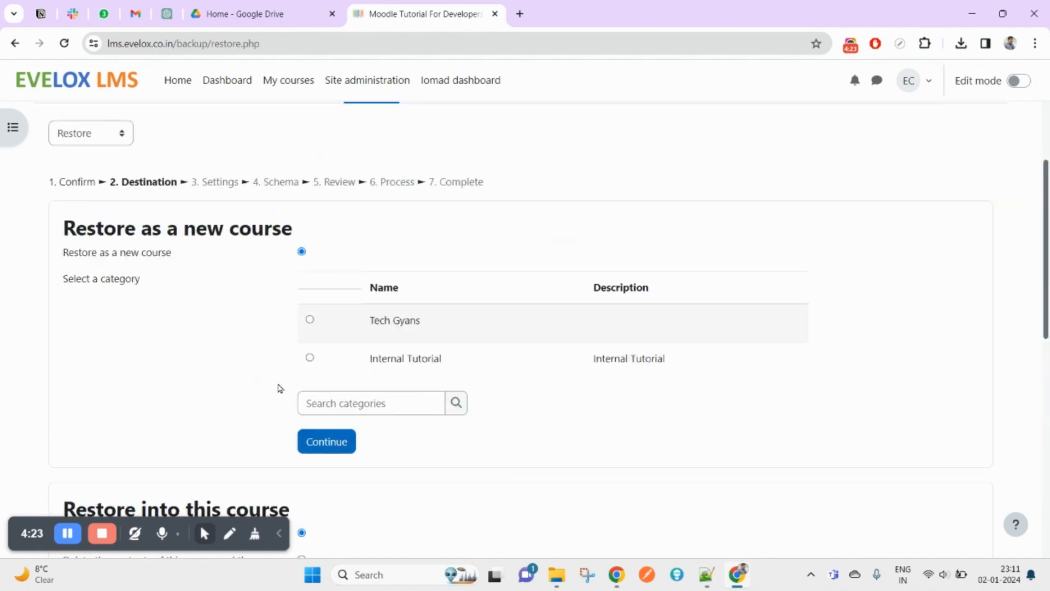
scroll(295, 363, "down", 10)
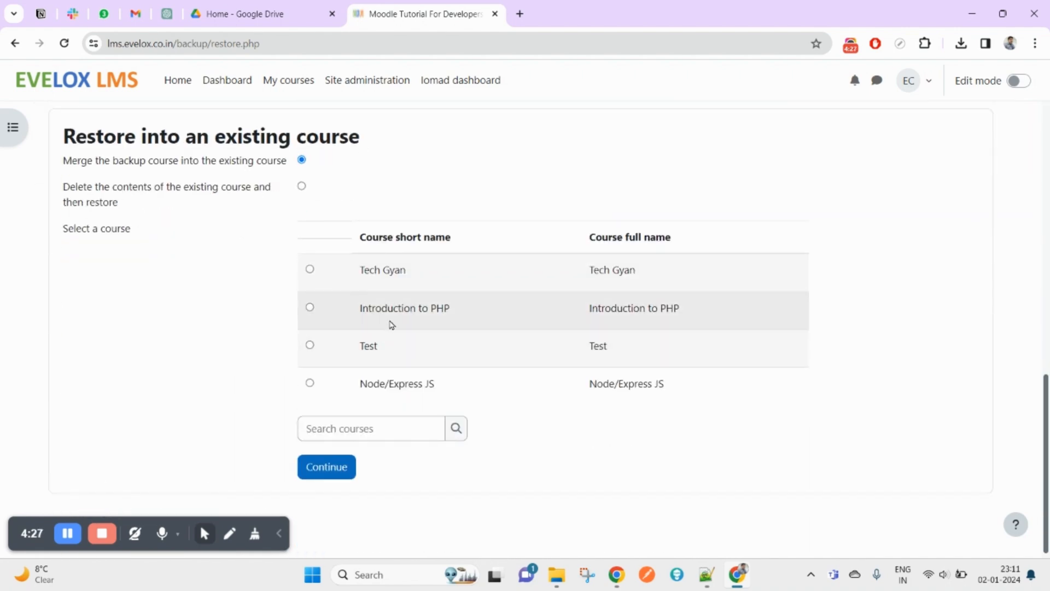
left_click_drag(701, 391, 222, 264)
- Select Introduction to PHP as the existing course into which the Moodle Tutorial For Developers backup is merged
scroll(183, 248, "up", 10)
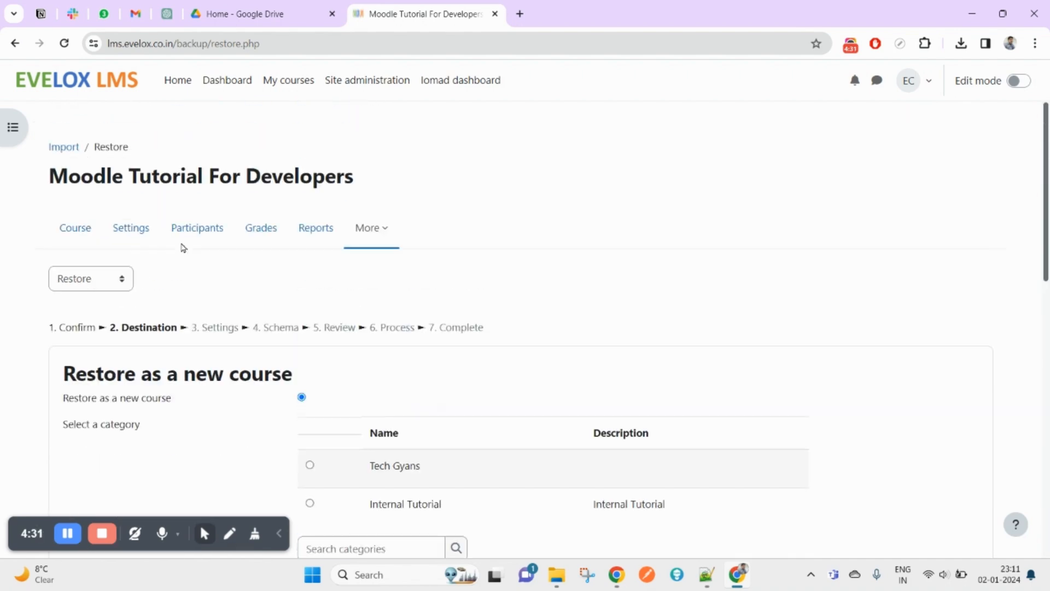
double_click(105, 182)
left_click_drag(105, 182, 366, 182)
scroll(437, 274, "down", 10)
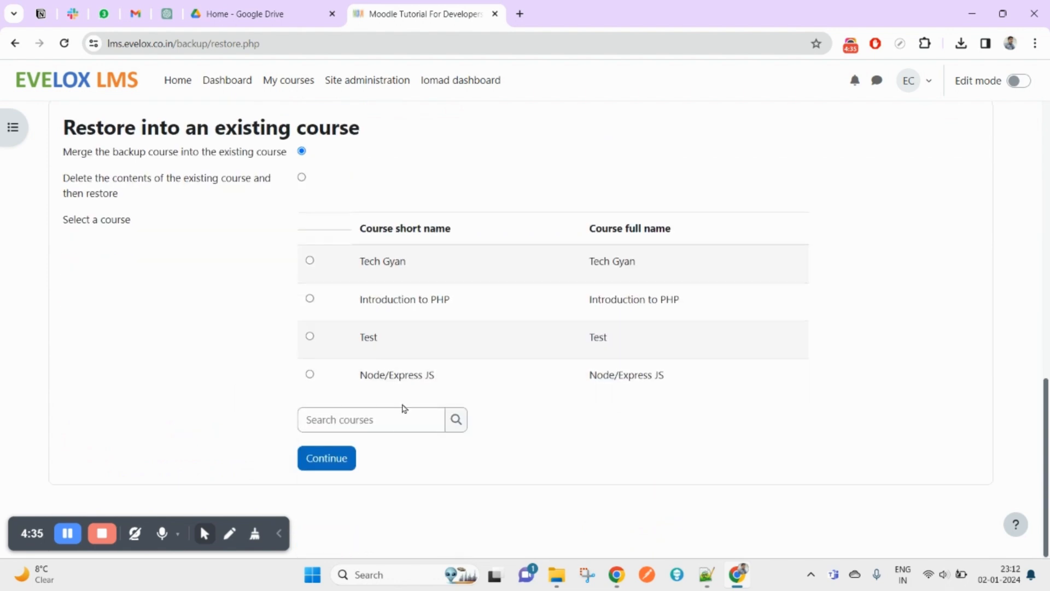
left_click(310, 298)
left_click_drag(359, 299, 450, 300)
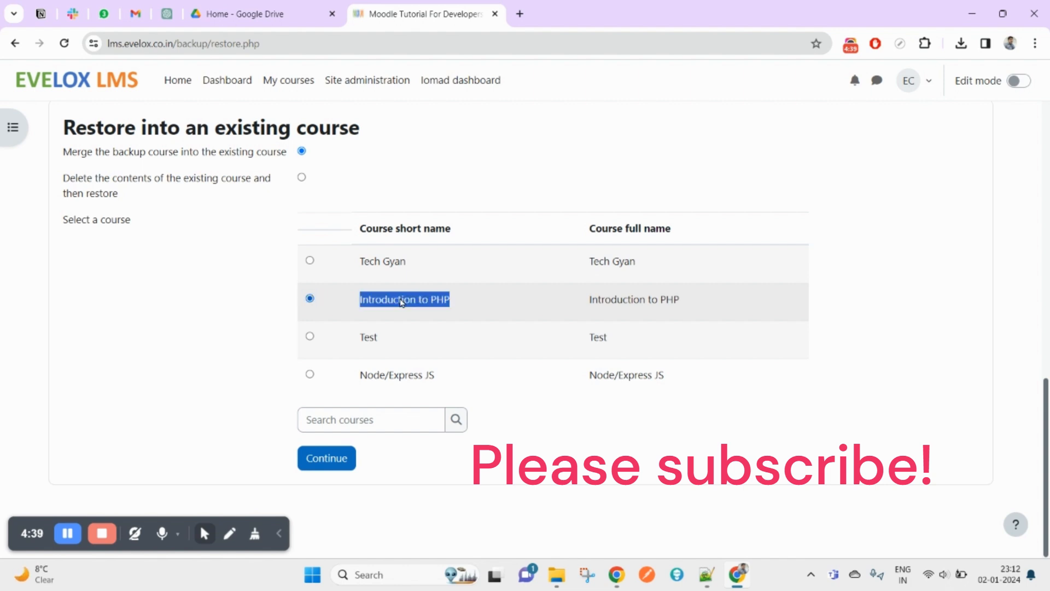
- Open the Introduction to PHP course in a separate browser tab and inspect its contents, collapsing Topics 1 to 3
middle_click(299, 84)
left_click(563, 7)
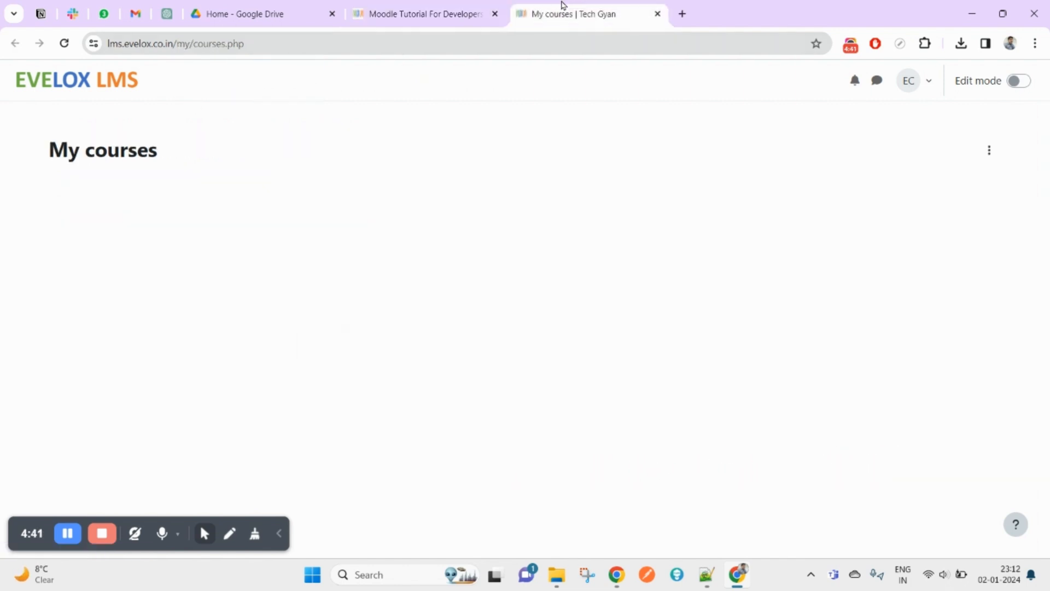
left_click(131, 81)
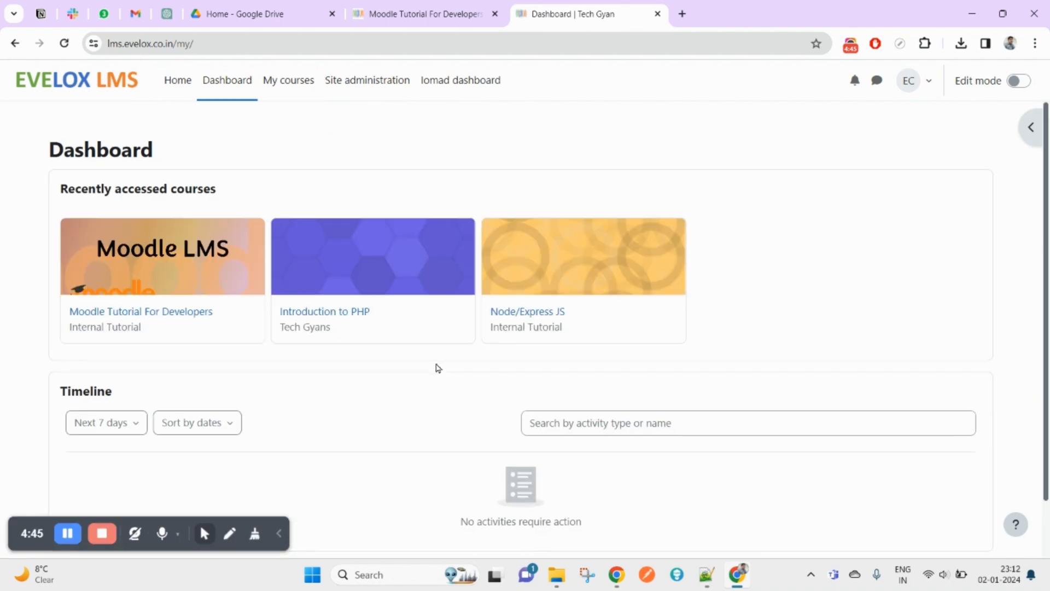
left_click(359, 267)
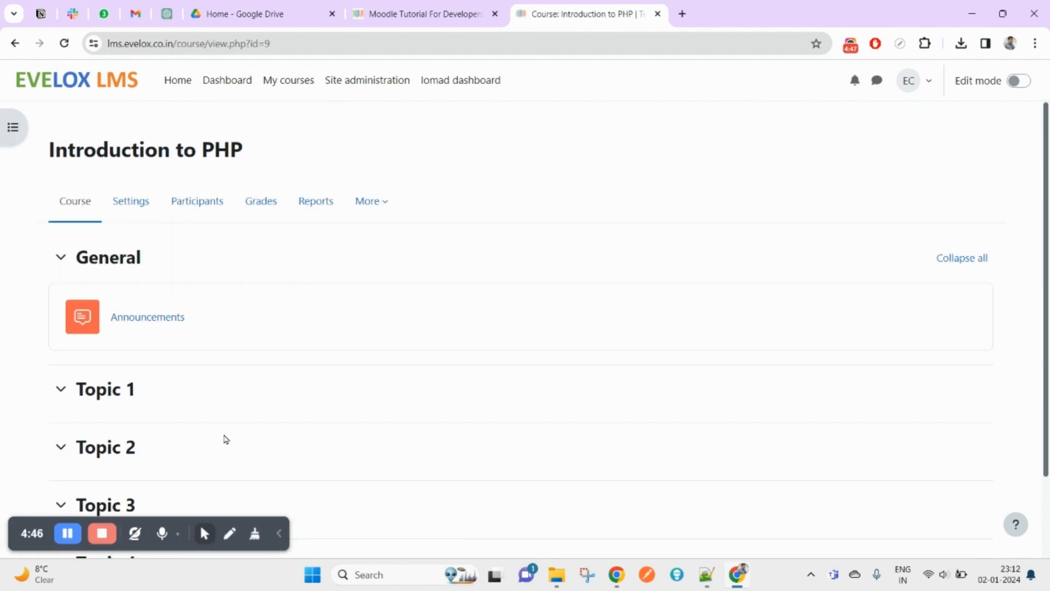
scroll(244, 325, "down", 2)
left_click(61, 291)
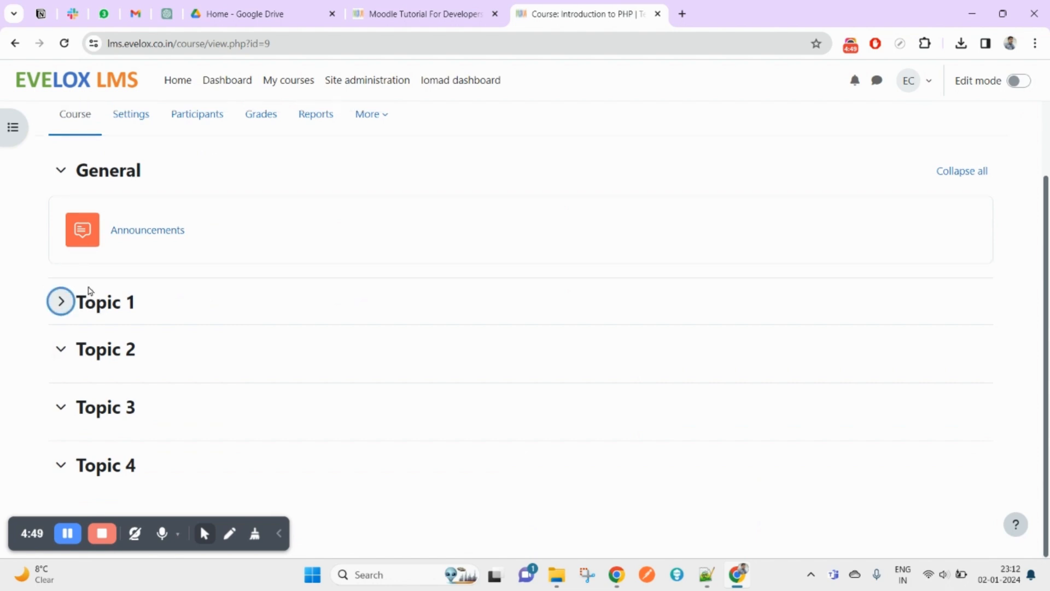
left_click(106, 376)
left_click(113, 404)
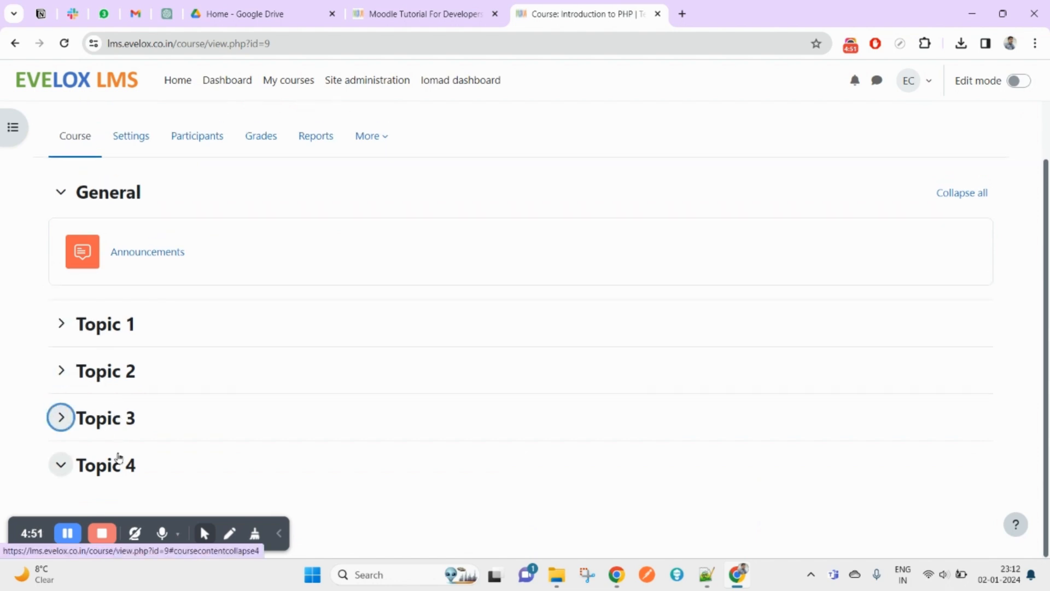
- Return to the restore tab and recheck the Introduction to PHP selection under Restore into an existing course
left_click(392, 4)
left_click(680, 403)
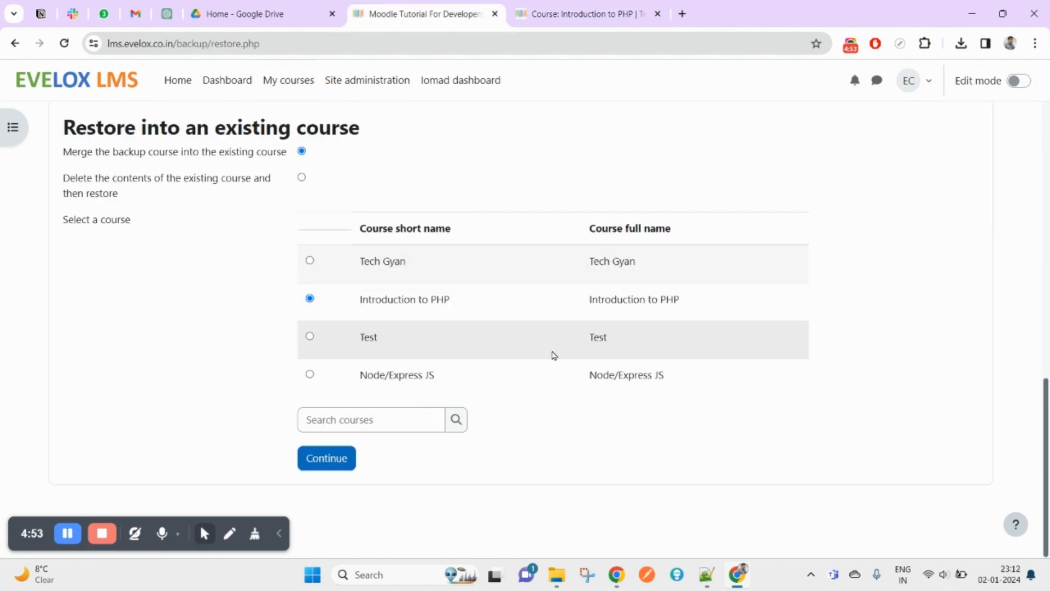
left_click(400, 303)
scroll(389, 330, "up", 3)
scroll(389, 330, "down", 3)
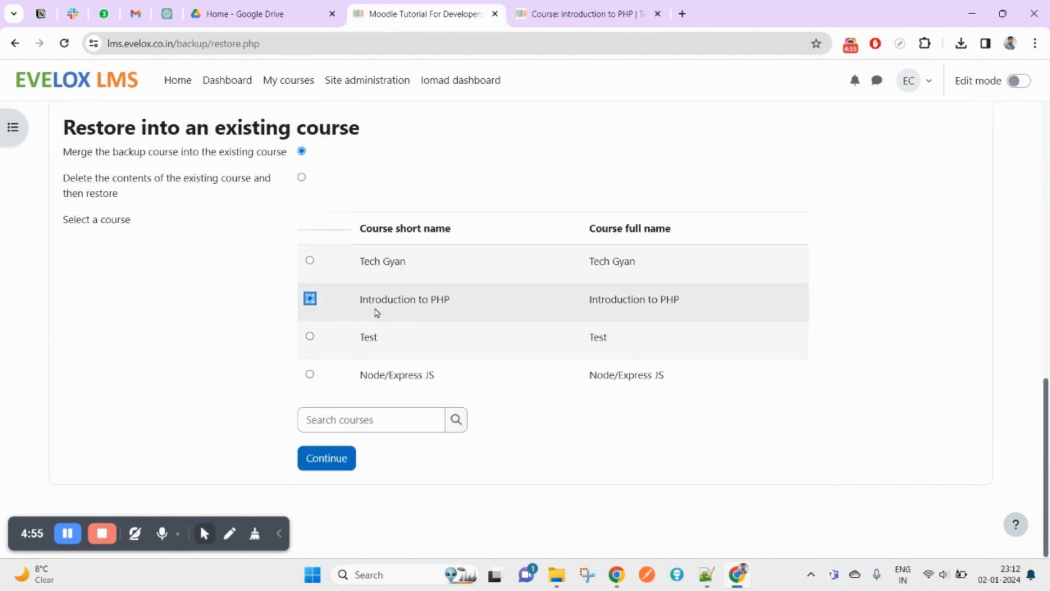
- Confirm Introduction to PHP as the restore destination and accept the default restore settings to reach the Schema stage
left_click(345, 452)
scroll(511, 423, "down", 5)
scroll(519, 421, "down", 4)
left_click(361, 475)
- Review the restore schema, examining the course name, short name and start date settings and the included sections
scroll(576, 444, "down", 5)
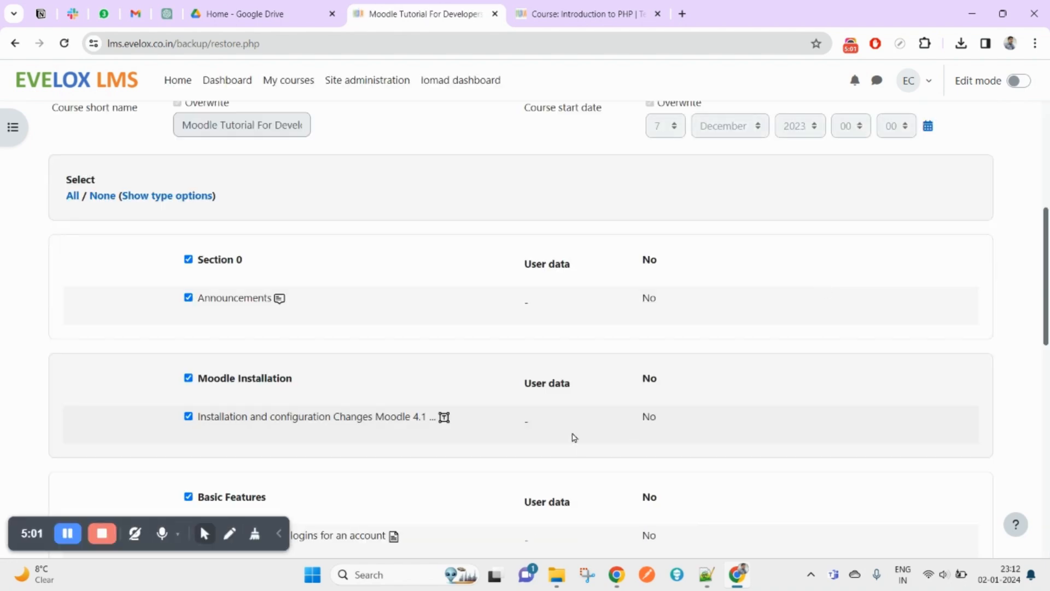
scroll(576, 444, "down", 10)
scroll(599, 409, "up", 15)
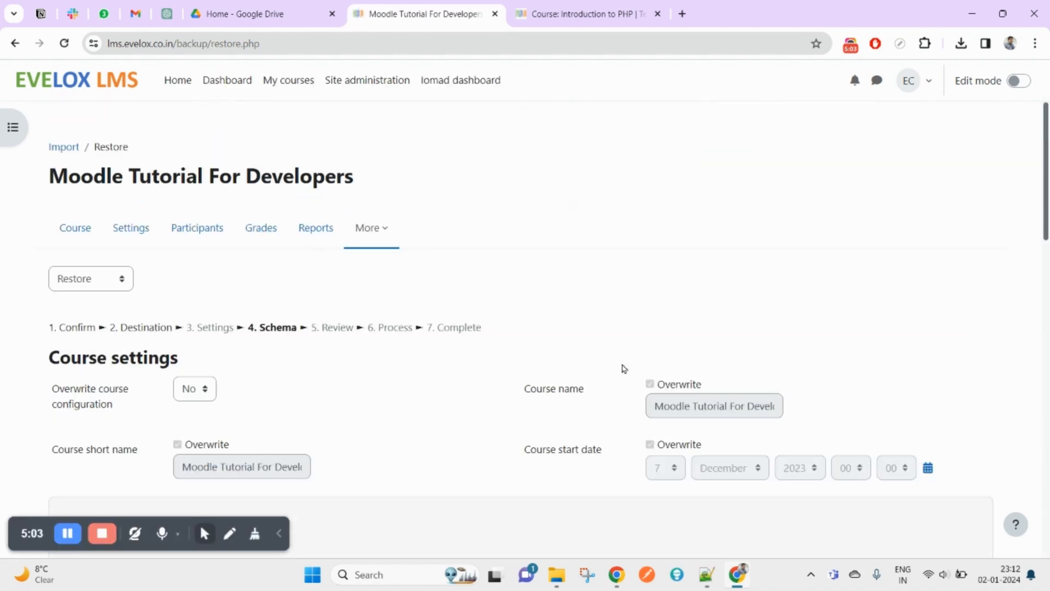
scroll(601, 405, "down", 2)
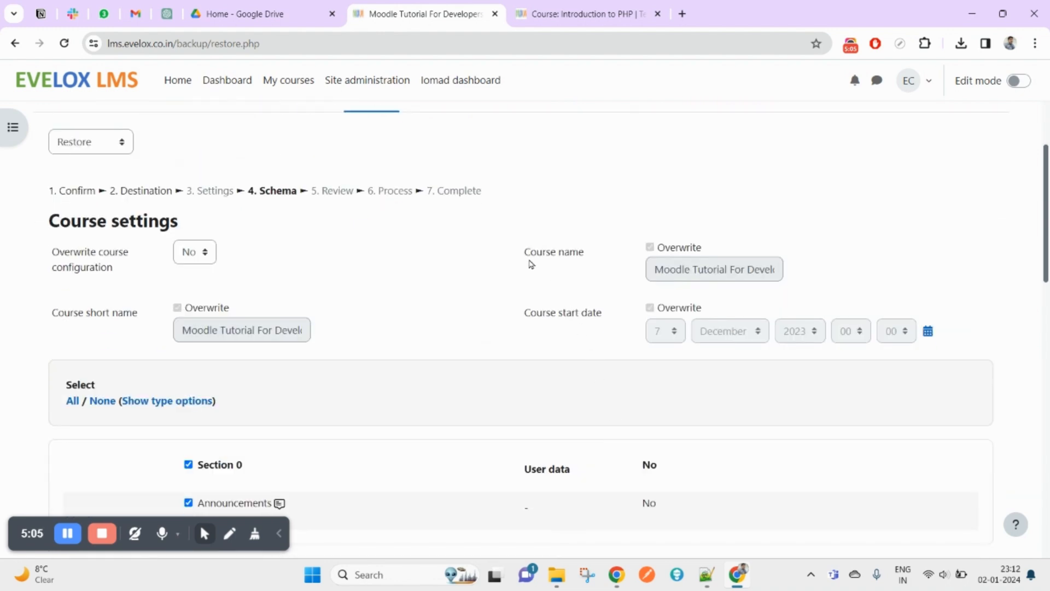
left_click_drag(526, 257, 599, 259)
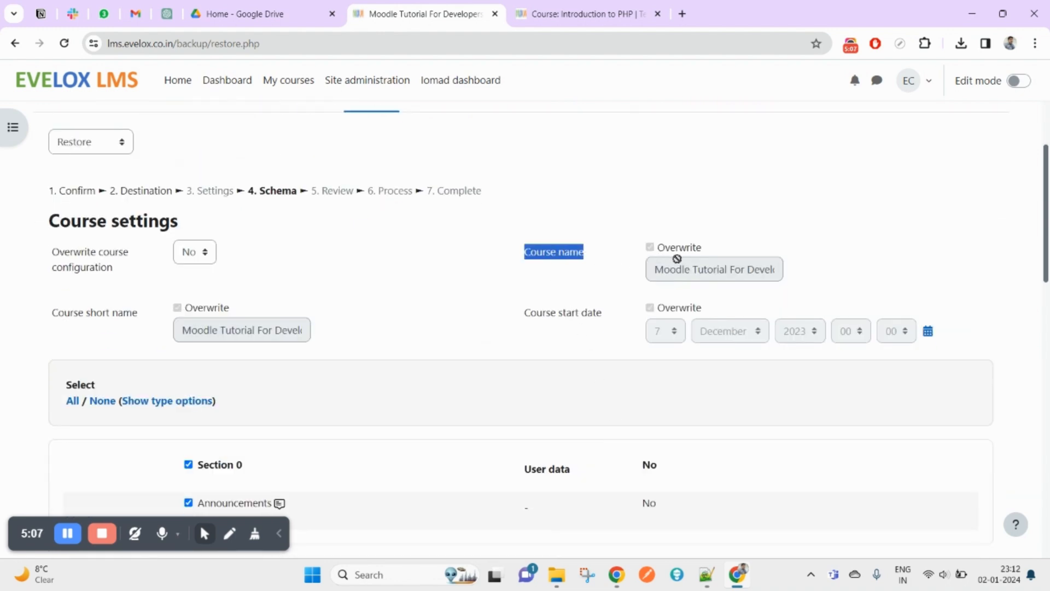
left_click_drag(669, 267, 798, 273)
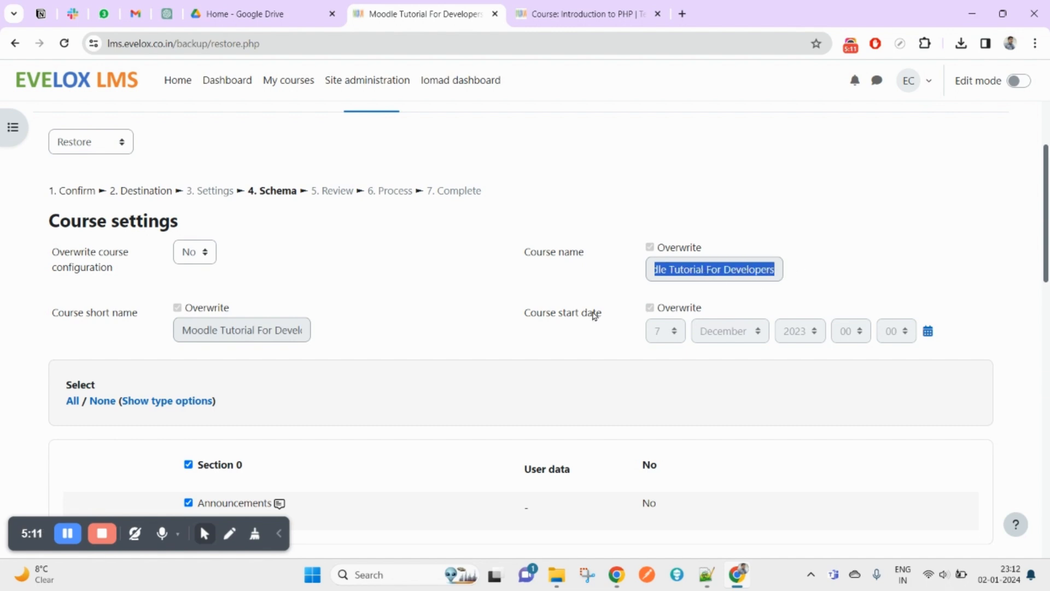
left_click(577, 286)
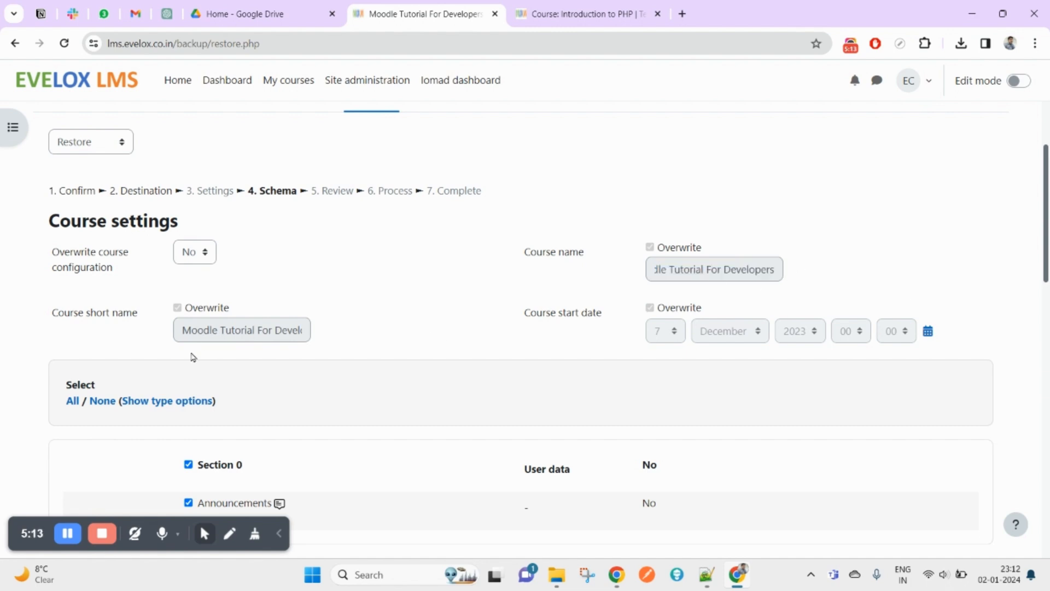
scroll(214, 330, "down", 5)
scroll(213, 331, "up", 6)
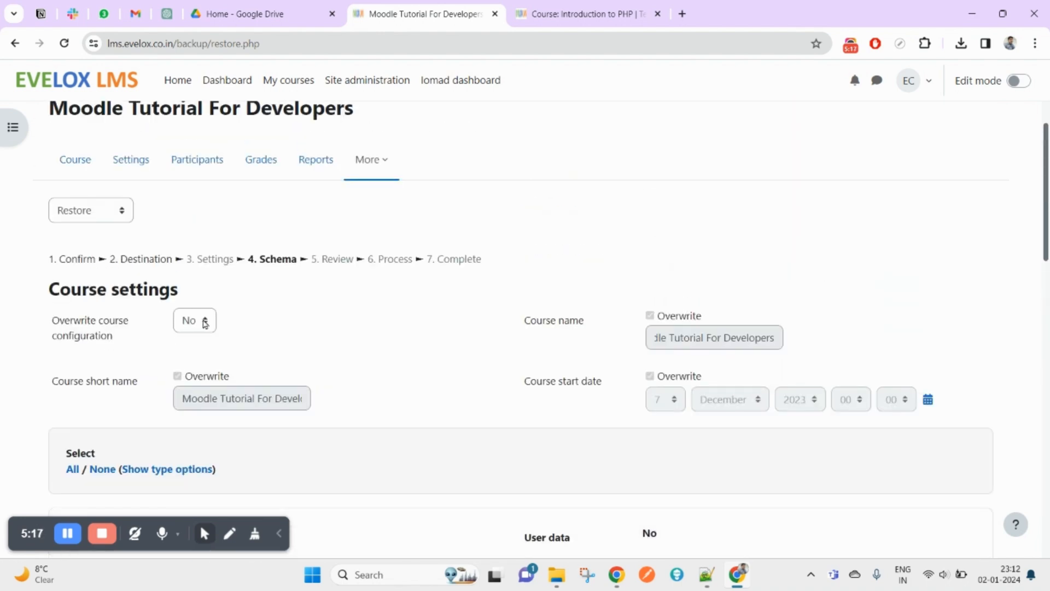
- Try Overwrite course configuration with Yes, inspect the editable course name, and set the option back to No
left_click(198, 325)
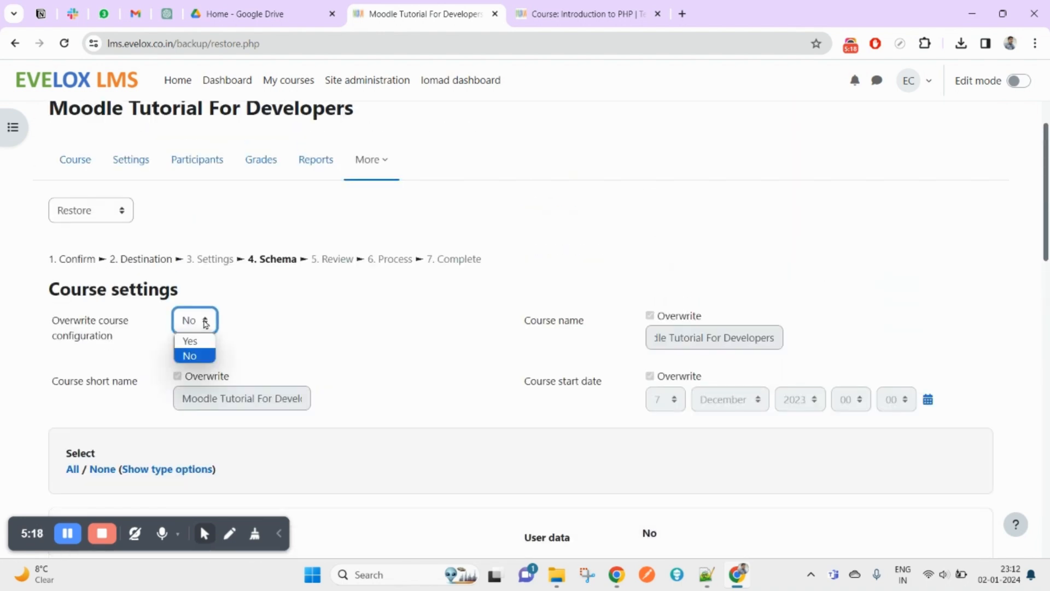
left_click(185, 343)
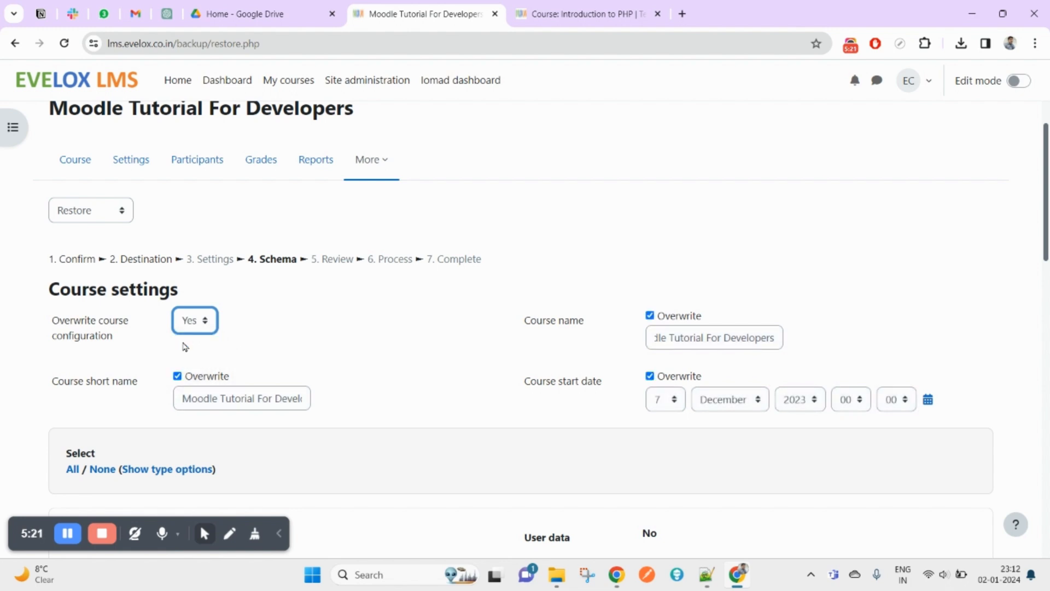
double_click(657, 332)
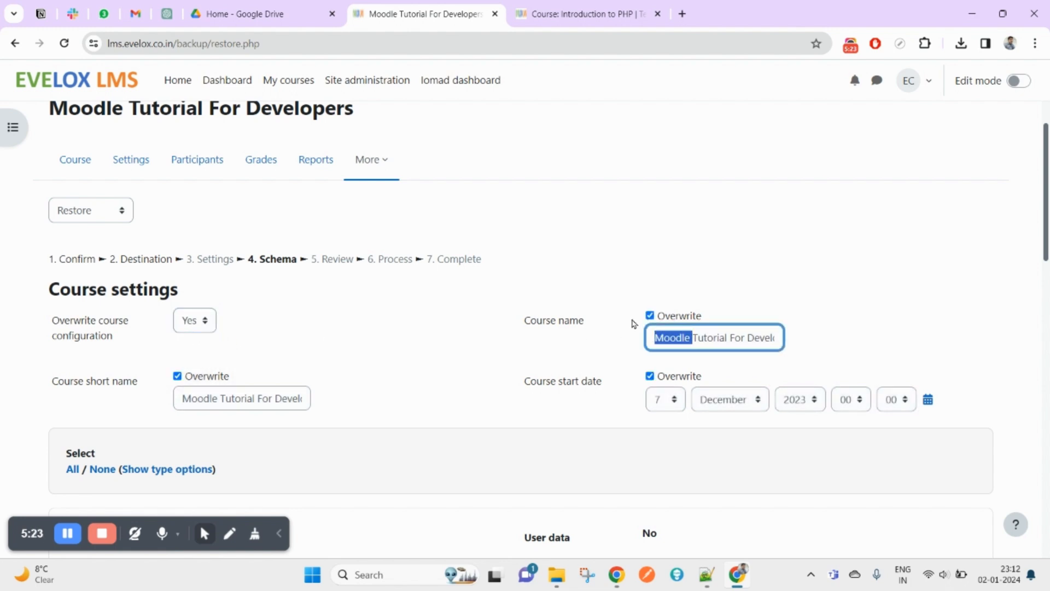
left_click_drag(687, 342, 786, 344)
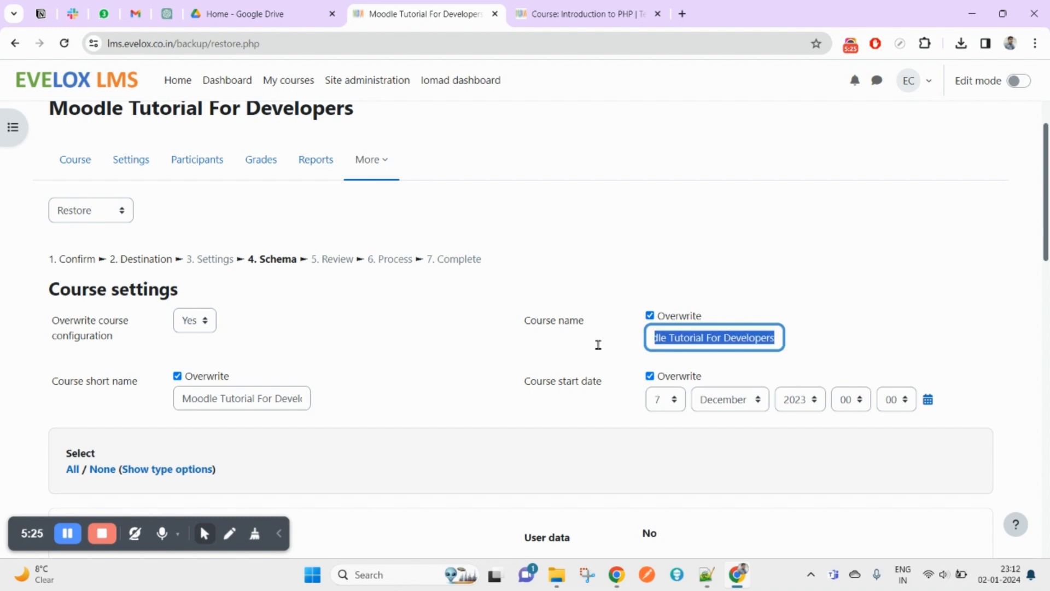
left_click(196, 322)
left_click(192, 355)
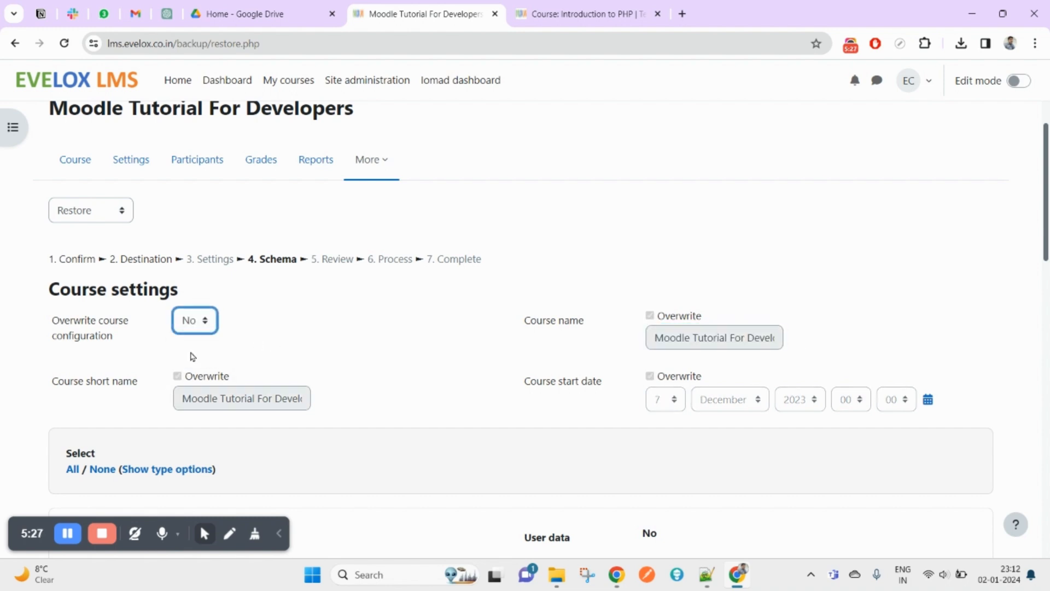
- Compare the Moodle Tutorial For Developers restore page with the Introduction to PHP course in the other browser tab
scroll(312, 374, "down", 4)
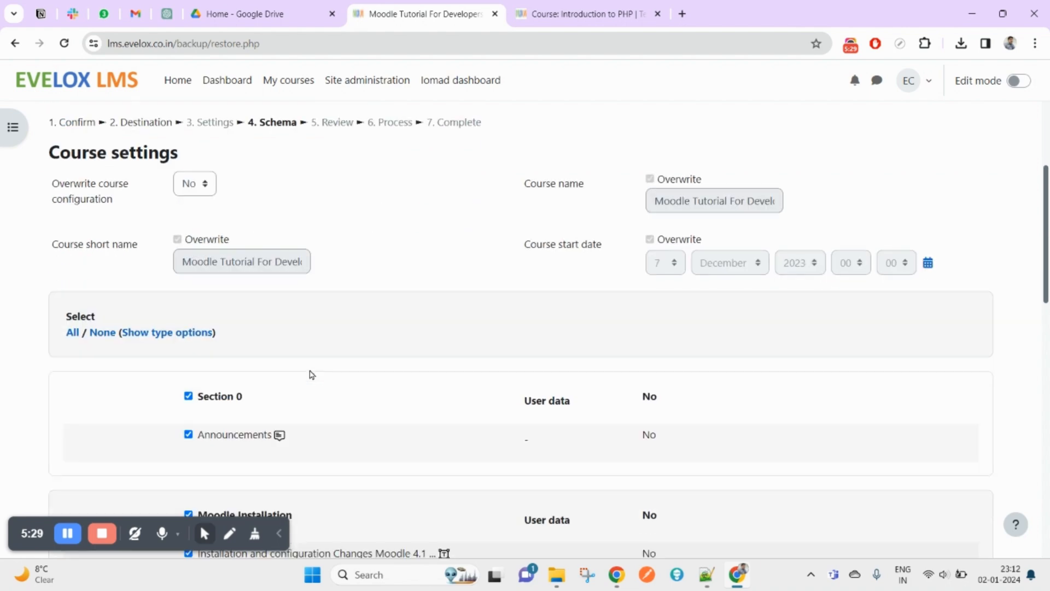
scroll(348, 239, "up", 5)
left_click_drag(79, 176, 297, 170)
left_click(657, 7)
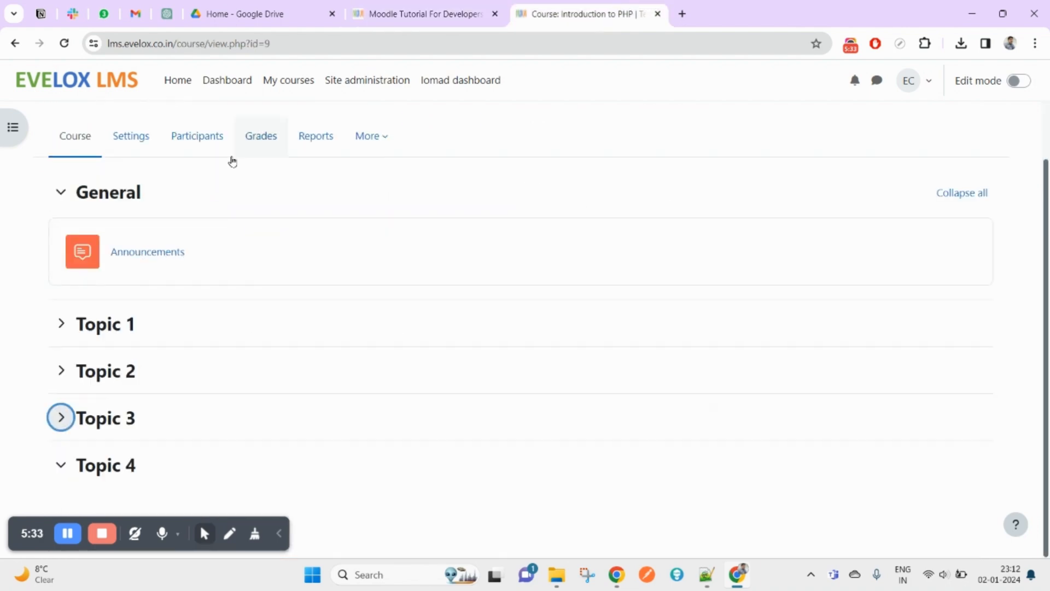
scroll(181, 278, "up", 1)
left_click(401, 6)
scroll(339, 371, "down", 3)
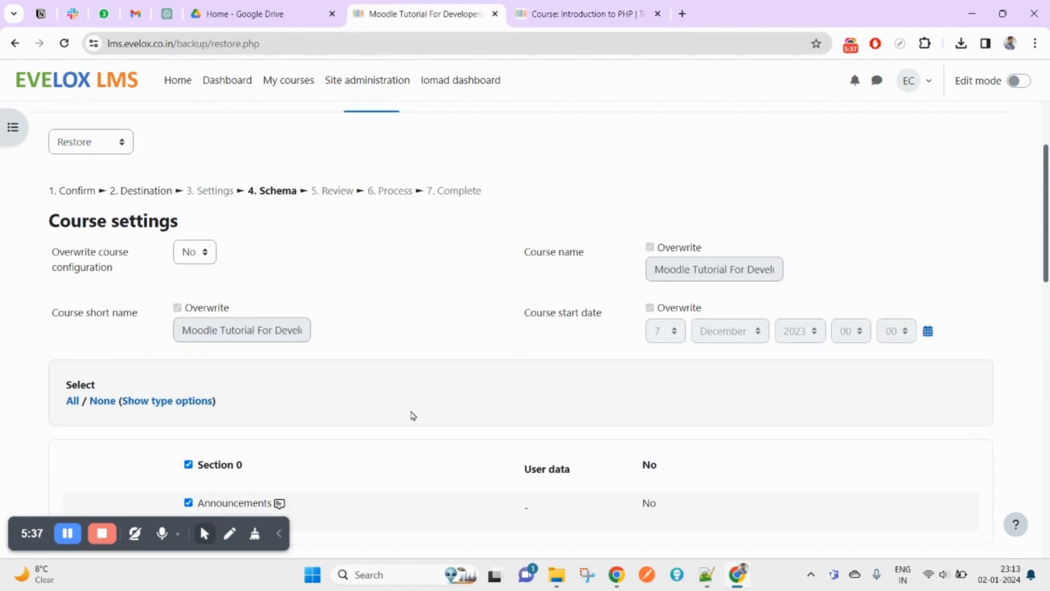
- Try excluding an item from the restore schema and include it again
scroll(413, 415, "down", 8)
scroll(407, 417, "up", 1)
scroll(406, 417, "up", 2)
scroll(406, 417, "down", 1)
left_click(188, 241)
left_click(188, 242)
- Recheck the source course title on the restore page and the target course tab, ending back on the restore tab
left_click(263, 11)
left_click(453, 6)
scroll(390, 325, "up", 9)
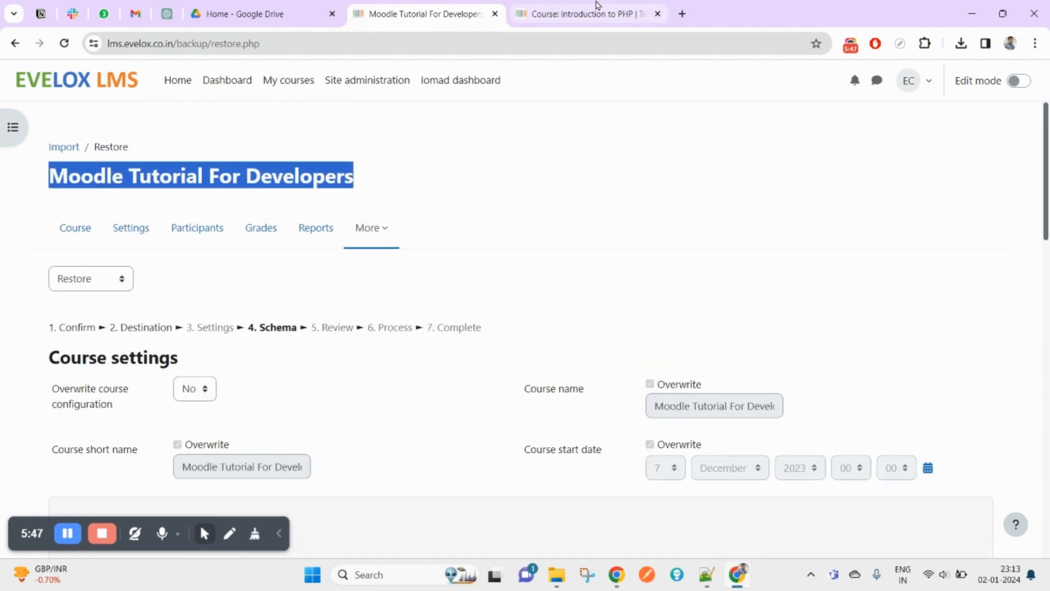
left_click(568, 8)
left_click(434, 7)
- Accept the schema, perform the restore from the Review stage, and continue to the Introduction to PHP course
scroll(407, 394, "down", 10)
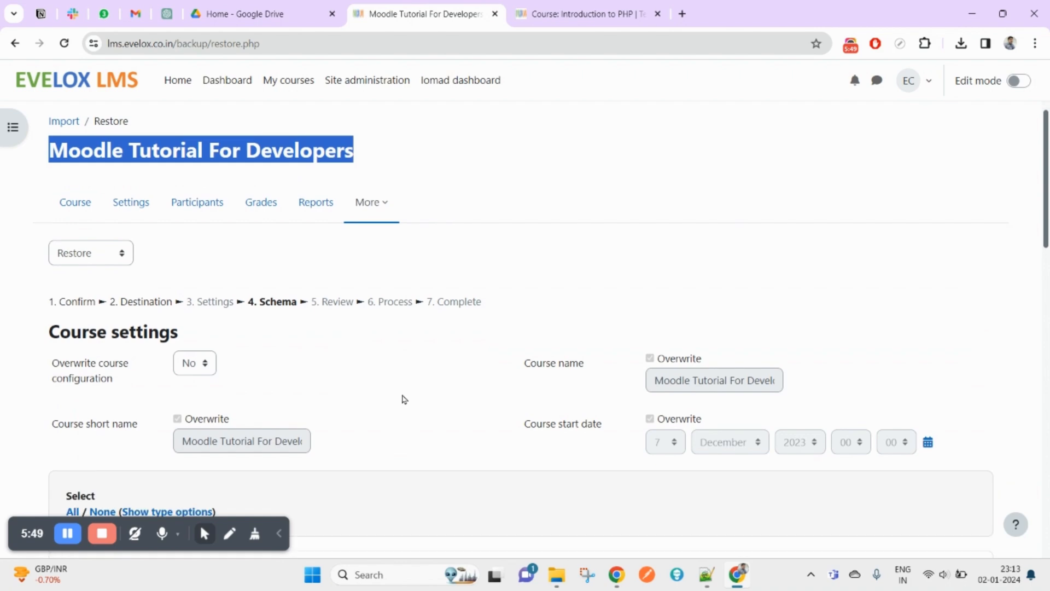
scroll(495, 323, "down", 10)
left_click(428, 480)
scroll(467, 438, "down", 15)
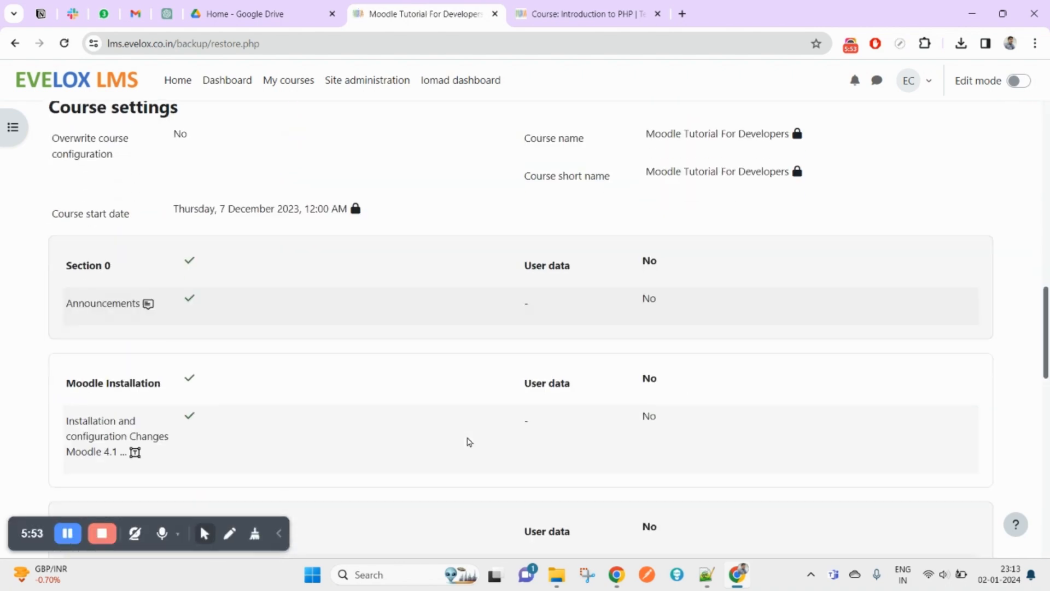
left_click(444, 474)
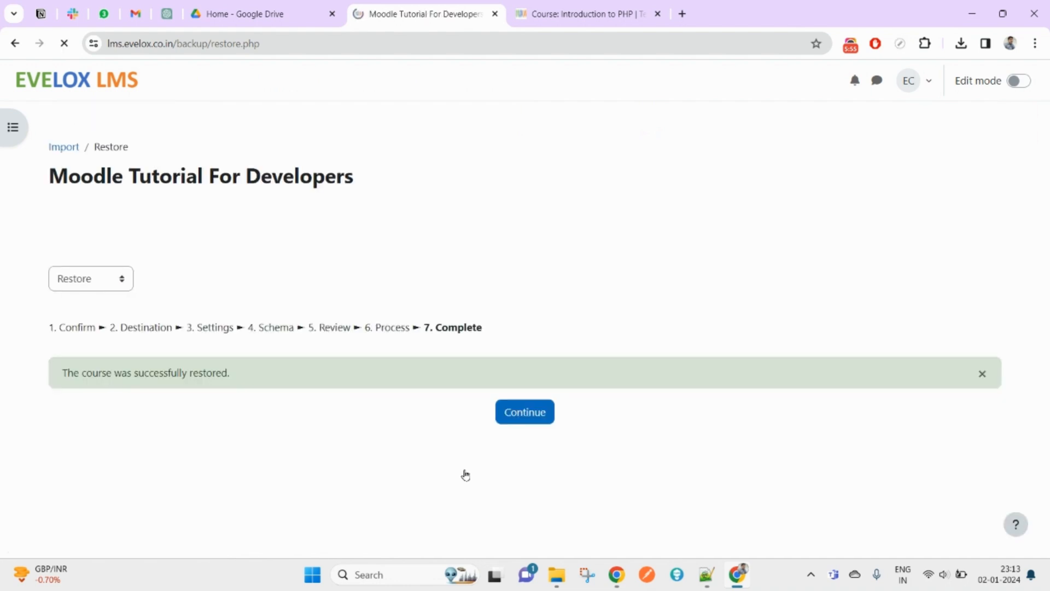
left_click(525, 414)
- Look over the restored course, and reload the Introduction to PHP page in the separate tab to check its sections
scroll(525, 417, "down", 4)
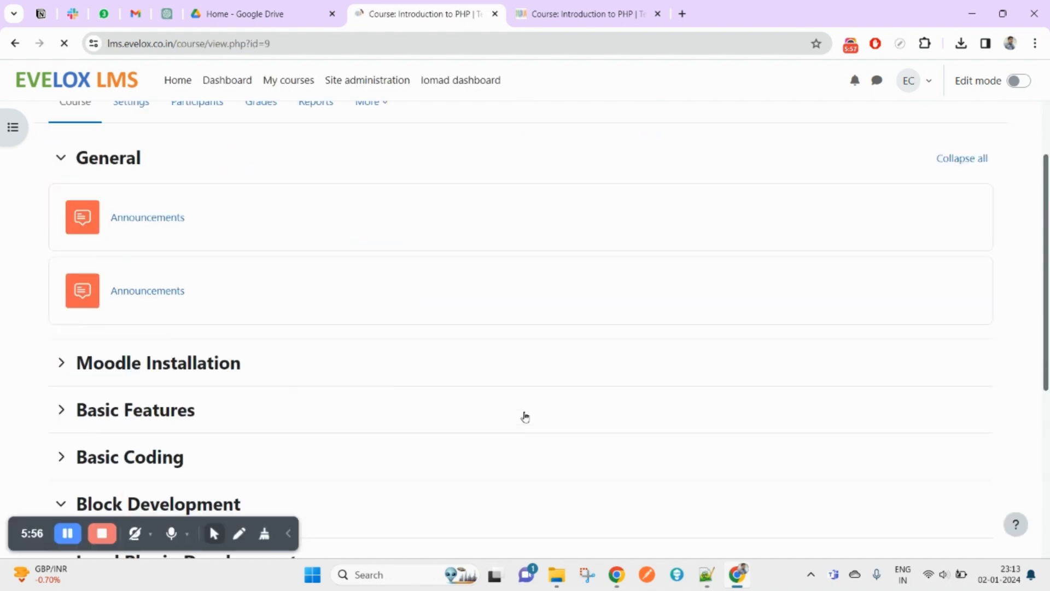
scroll(525, 417, "up", 4)
key("ctrl+Tab")
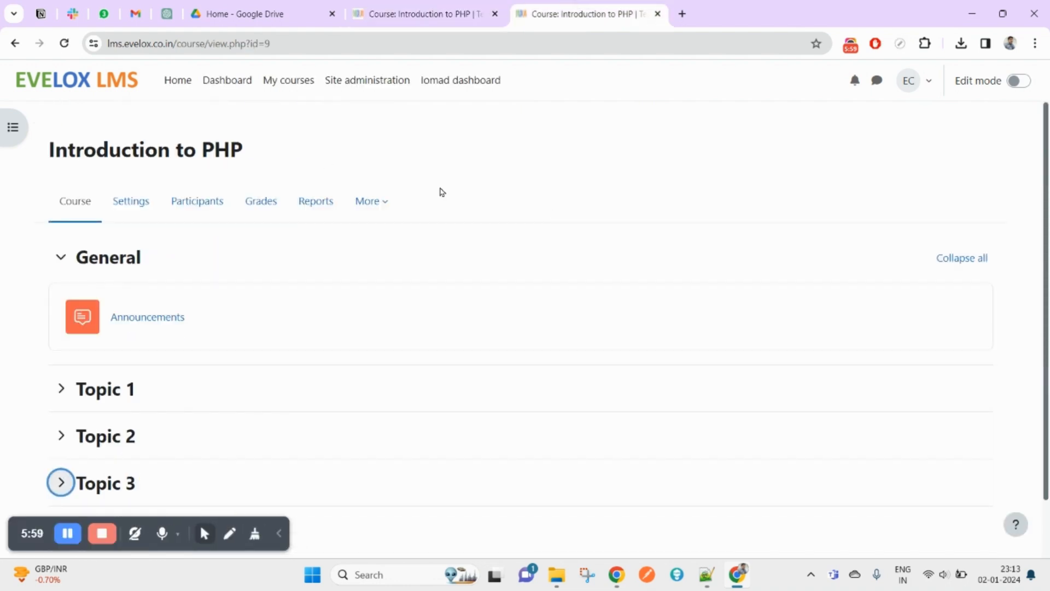
right_click(504, 108)
left_click(559, 159)
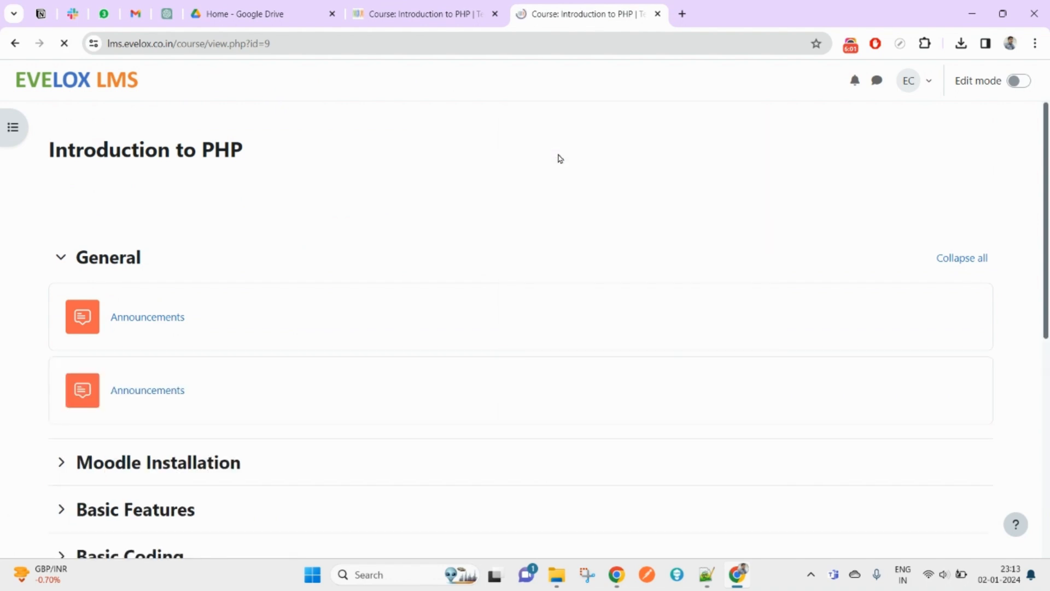
scroll(242, 365, "down", 3)
scroll(242, 365, "up", 4)
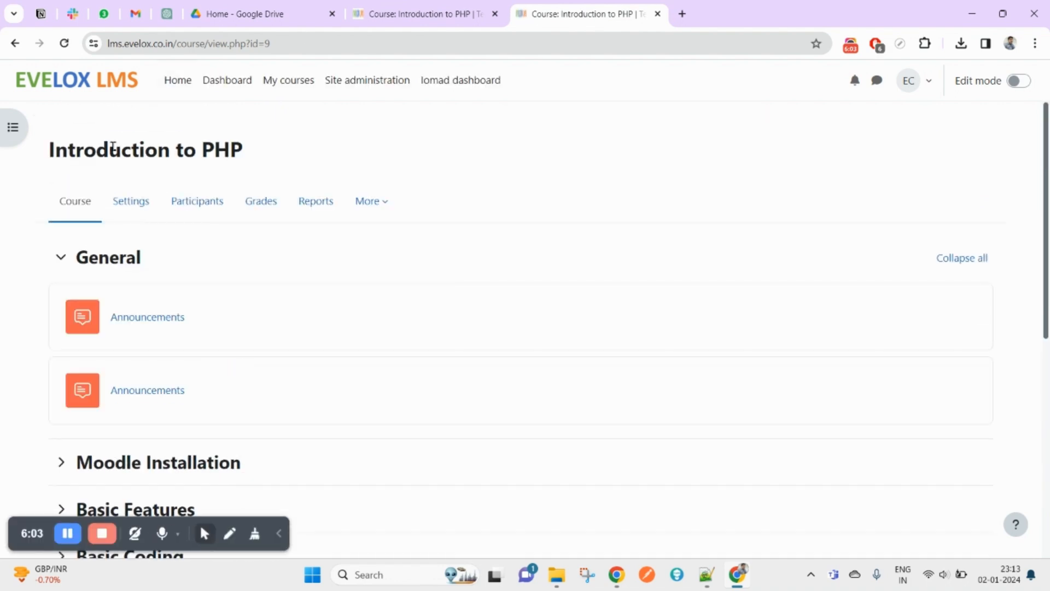
- Expand Moodle Installation and Basic Coding, collapse Block Development, and inspect the merged content of Introduction to PHP
scroll(55, 373, "down", 5)
left_click(149, 200)
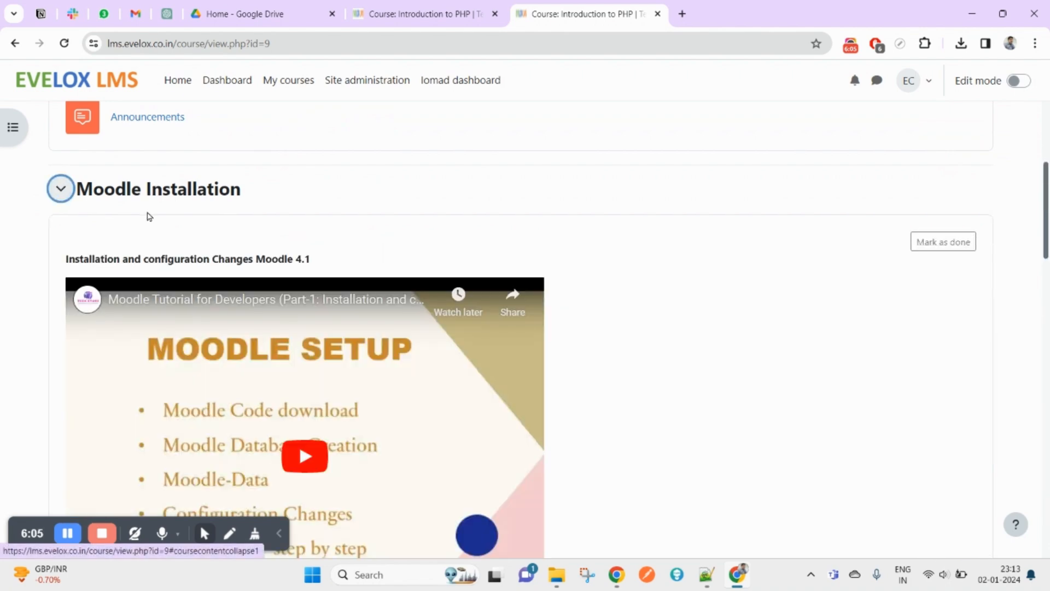
scroll(199, 379, "down", 8)
scroll(200, 379, "down", 10)
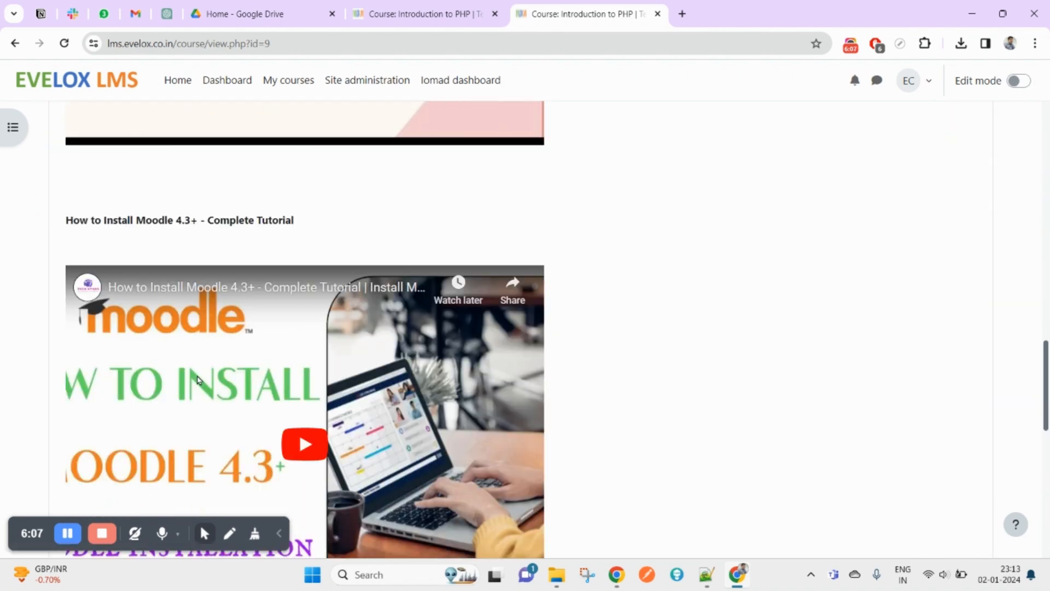
left_click(150, 141)
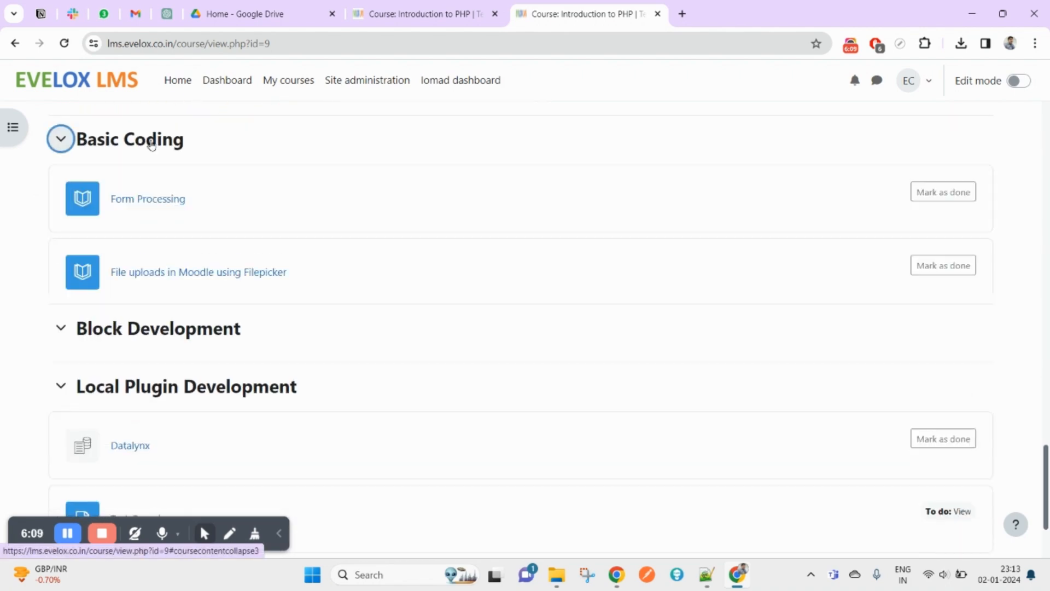
left_click(150, 342)
scroll(149, 374, "down", 2)
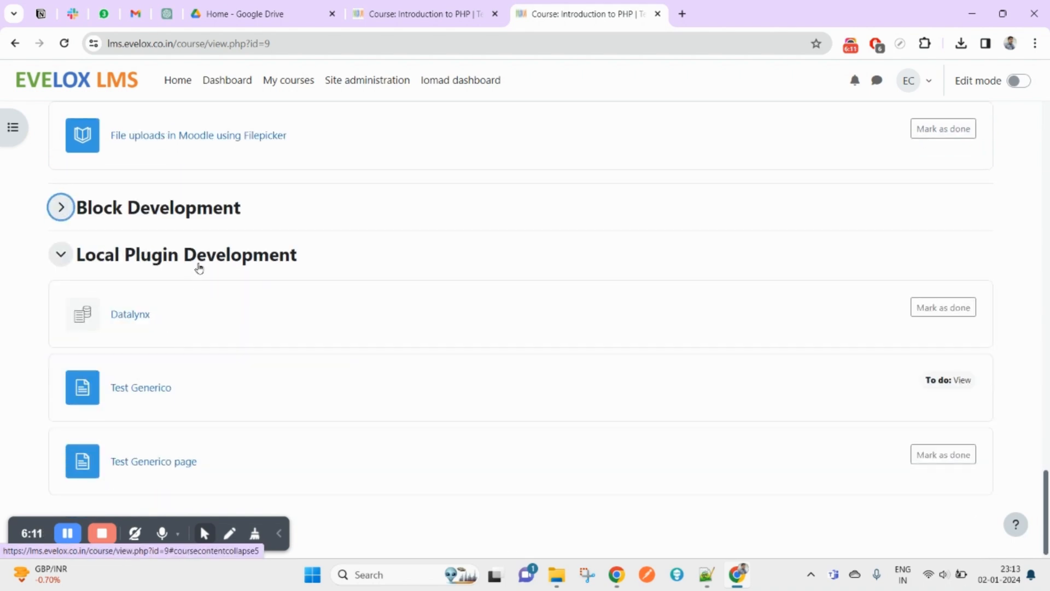
scroll(197, 265, "up", 20)
scroll(200, 268, "up", 1)
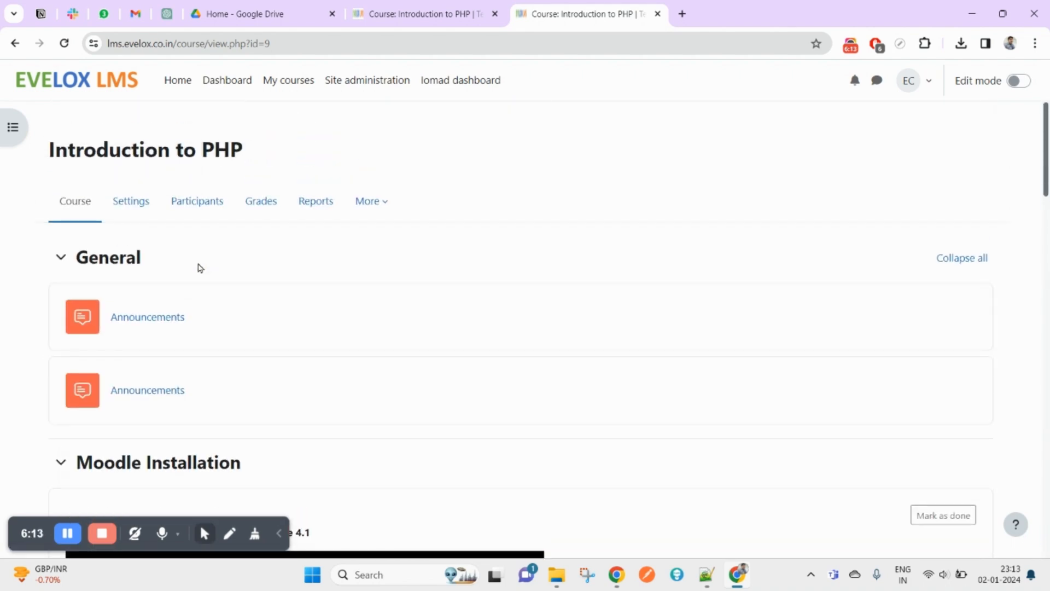
- Open the Moodle Tutorial For Developers course from the Dashboard and expand its General section to view its Announcements
left_click(408, 4)
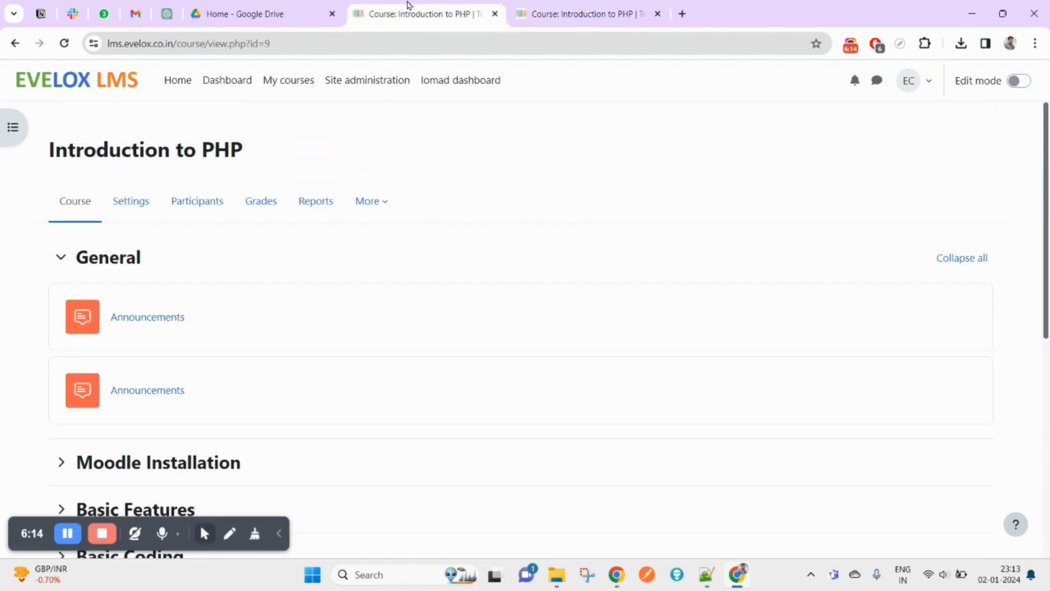
left_click(264, 5)
left_click(403, 5)
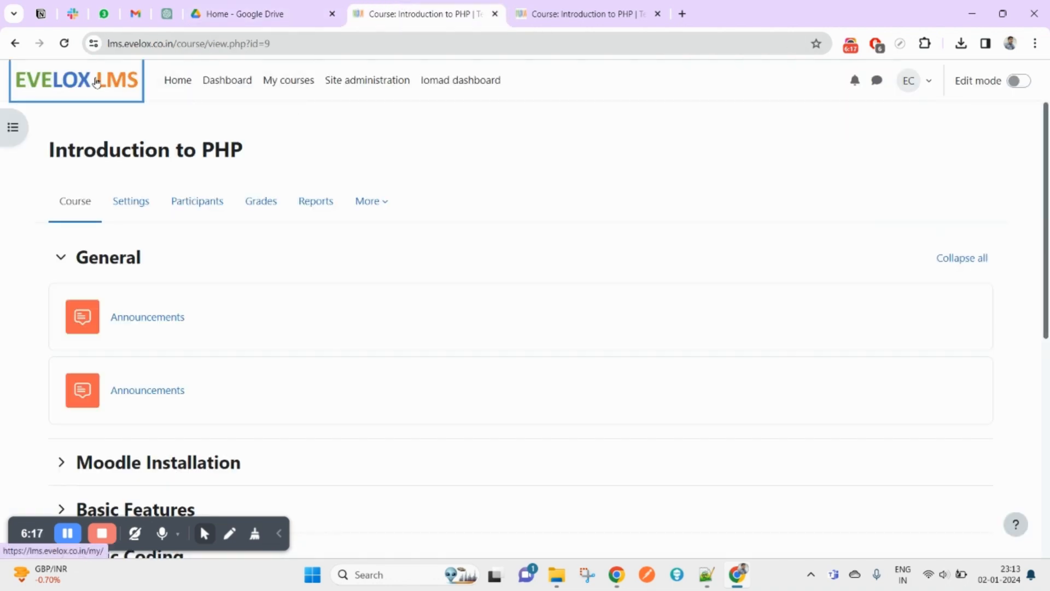
left_click(227, 79)
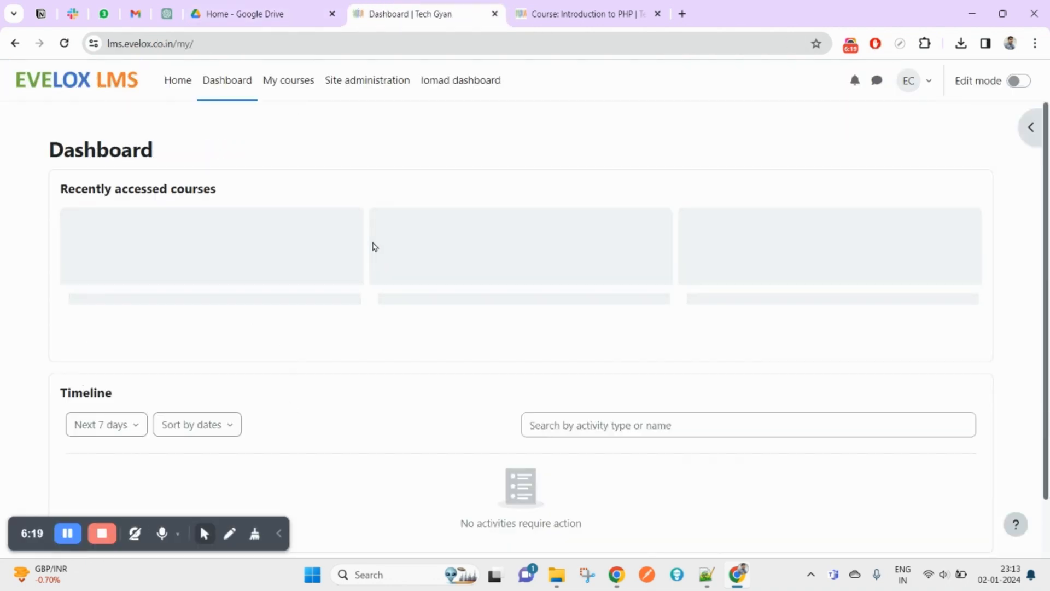
left_click(363, 264)
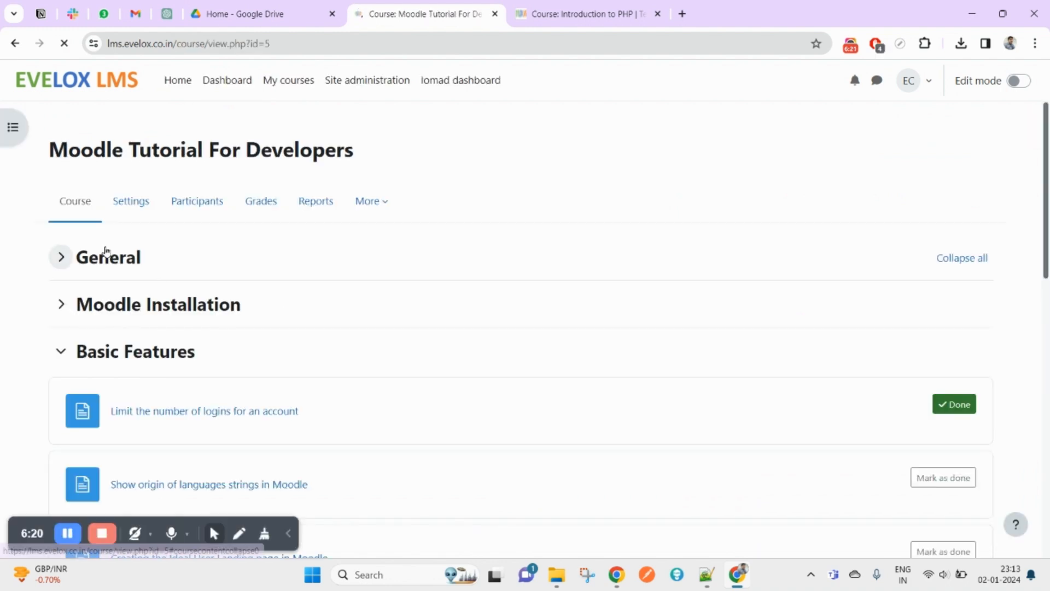
left_click(60, 256)
left_click(68, 263)
left_click(66, 262)
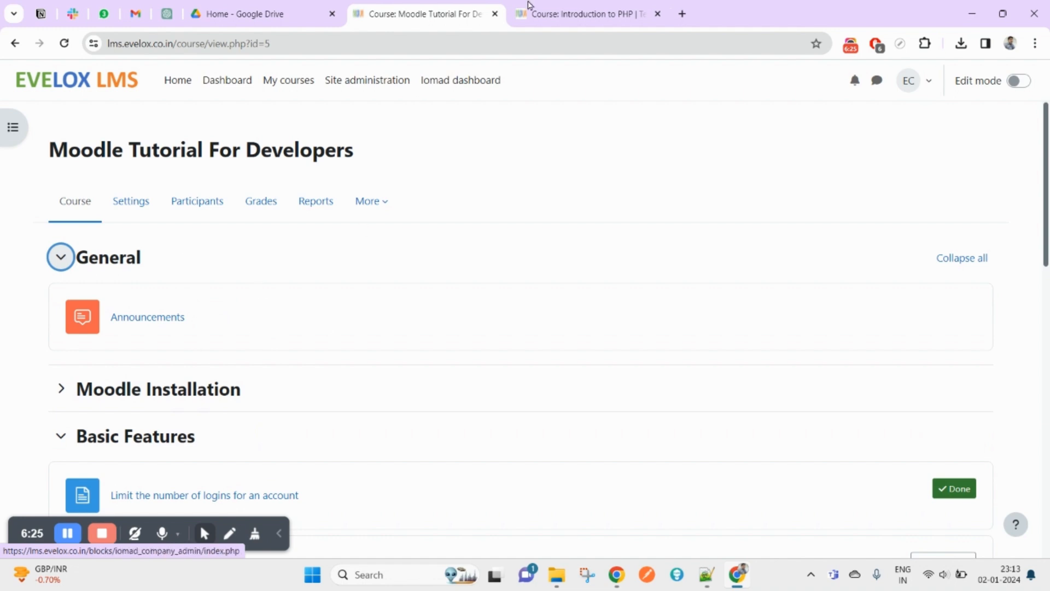
- Return to the Introduction to PHP tab and compare its General section and remaining content with the source course
left_click(551, 6)
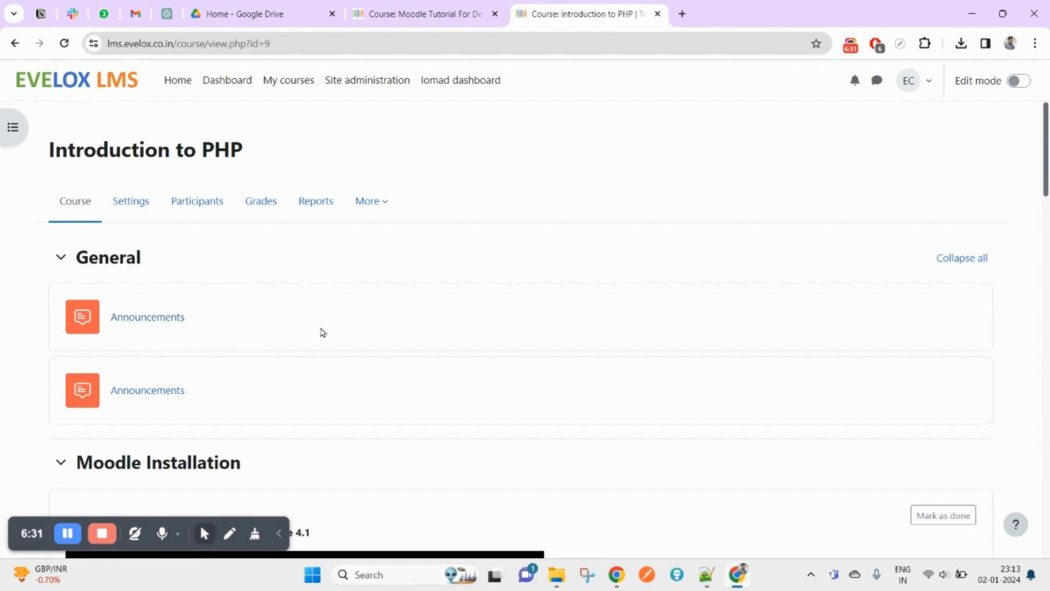
scroll(395, 336, "down", 1)
scroll(383, 356, "down", 12)
scroll(334, 419, "up", 12)
left_click_drag(49, 151, 243, 150)
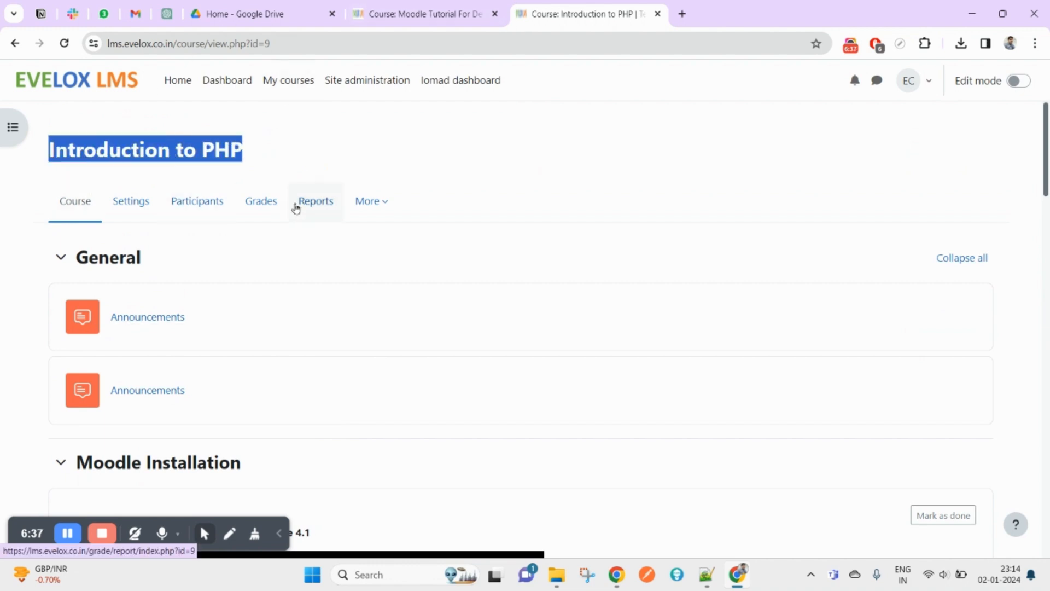
- Compare the General and Moodle Installation sections of Introduction to PHP with those of Moodle Tutorial For Developers
scroll(323, 394, "down", 6)
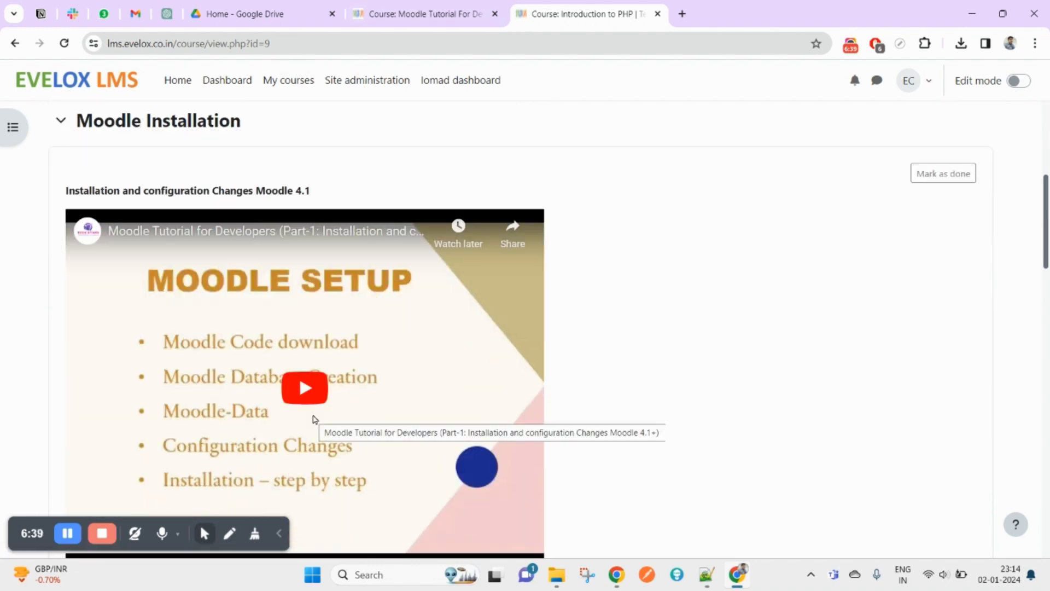
left_click(425, 12)
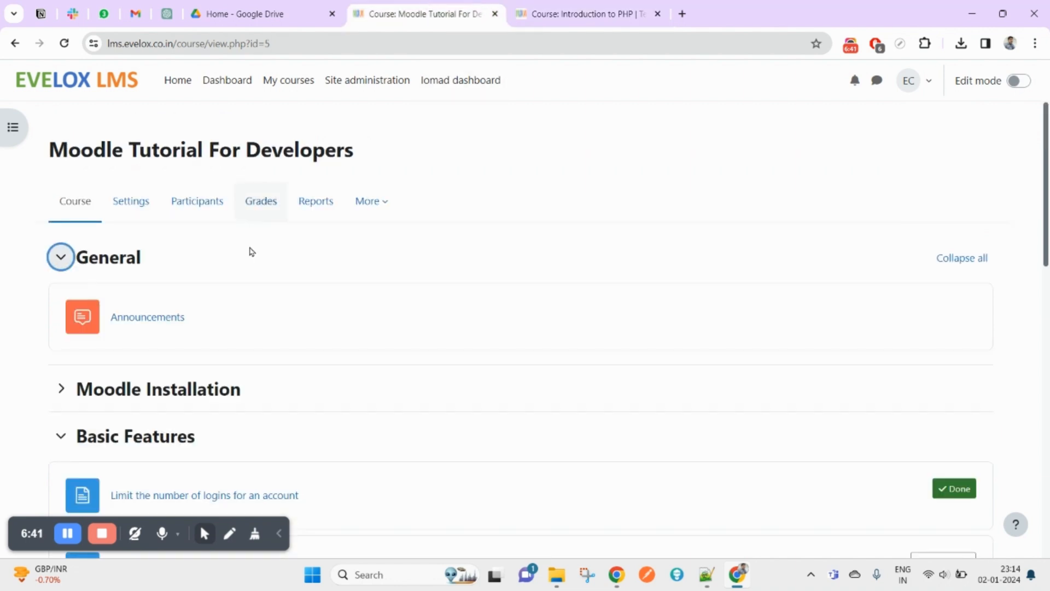
left_click(565, 5)
scroll(351, 332, "up", 6)
scroll(219, 410, "down", 12)
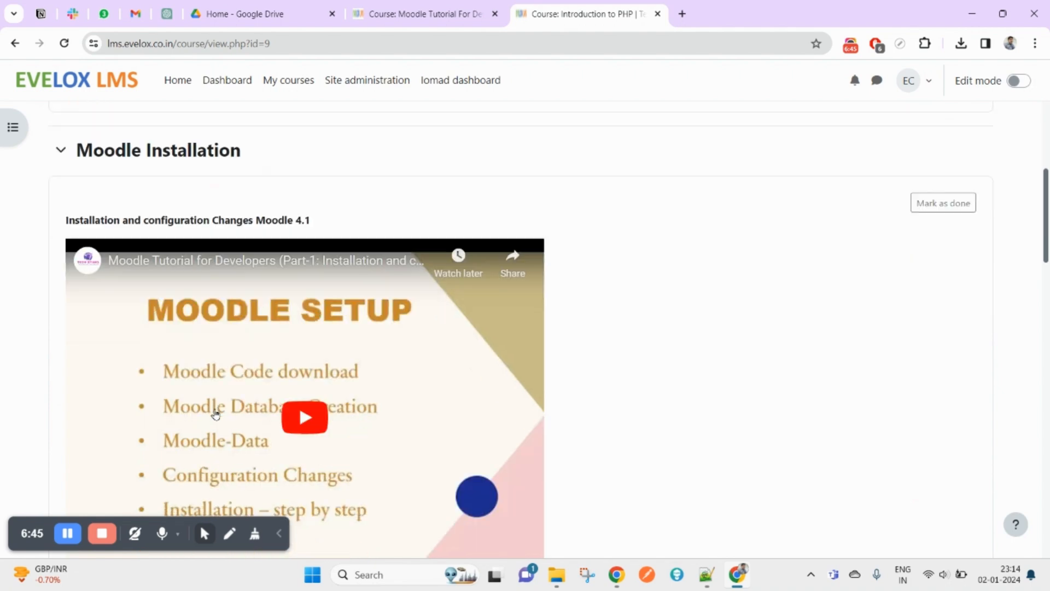
scroll(273, 377, "up", 3)
left_click(393, 4)
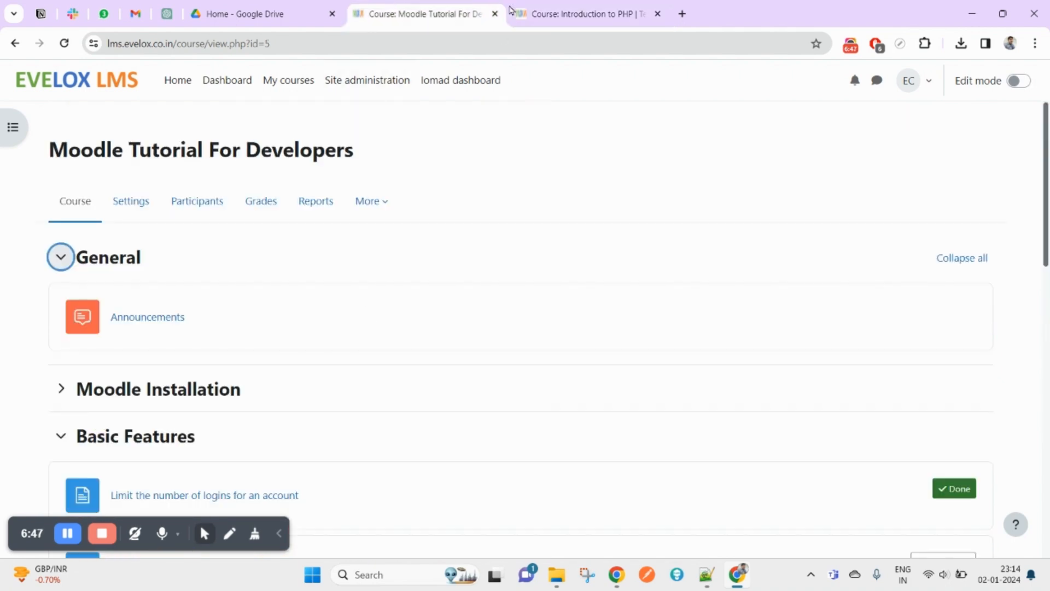
left_click(565, 7)
scroll(405, 218, "up", 9)
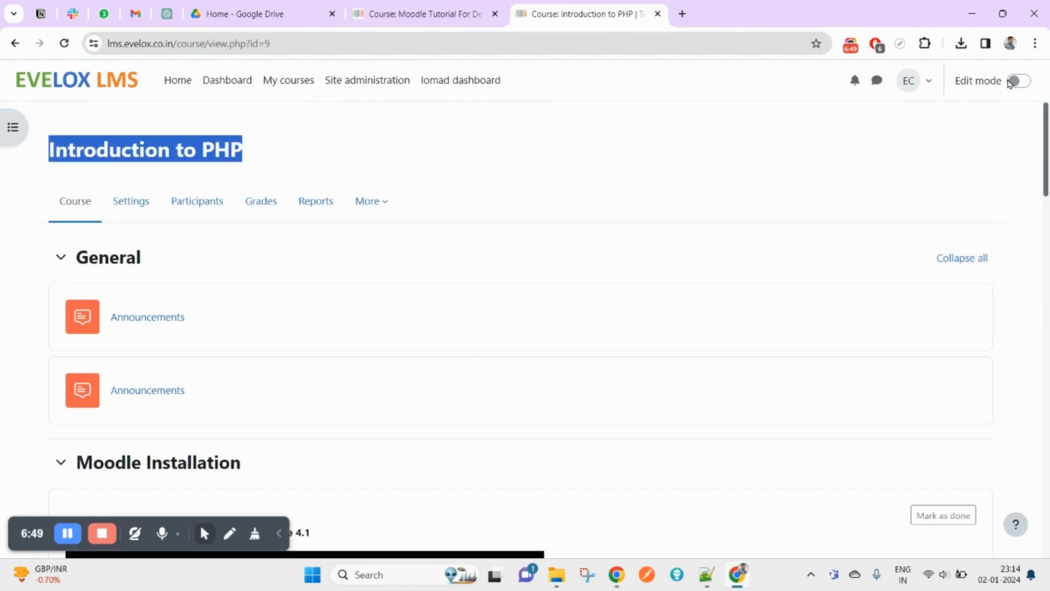
- Turn on edit mode, delete the second Announcements forum from the General section, and turn edit mode back off
left_click(1007, 81)
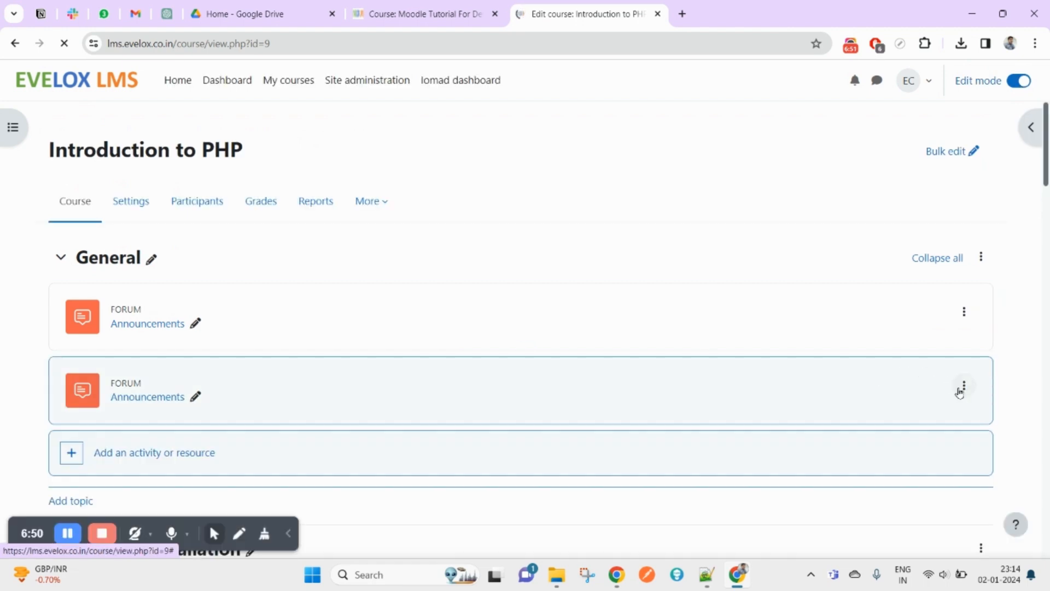
left_click(962, 388)
left_click(916, 538)
left_click(660, 183)
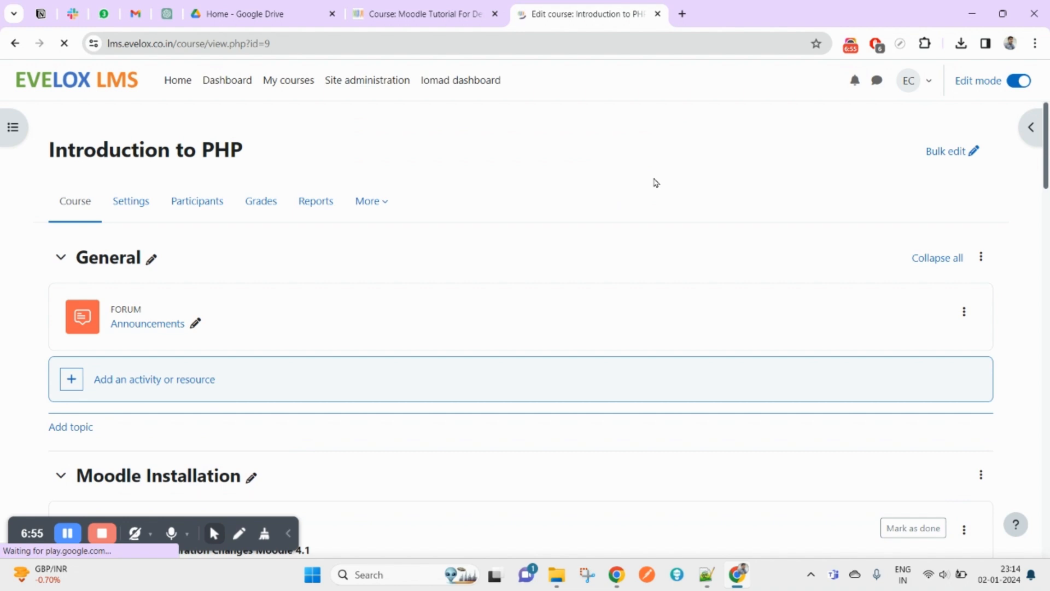
left_click(1013, 82)
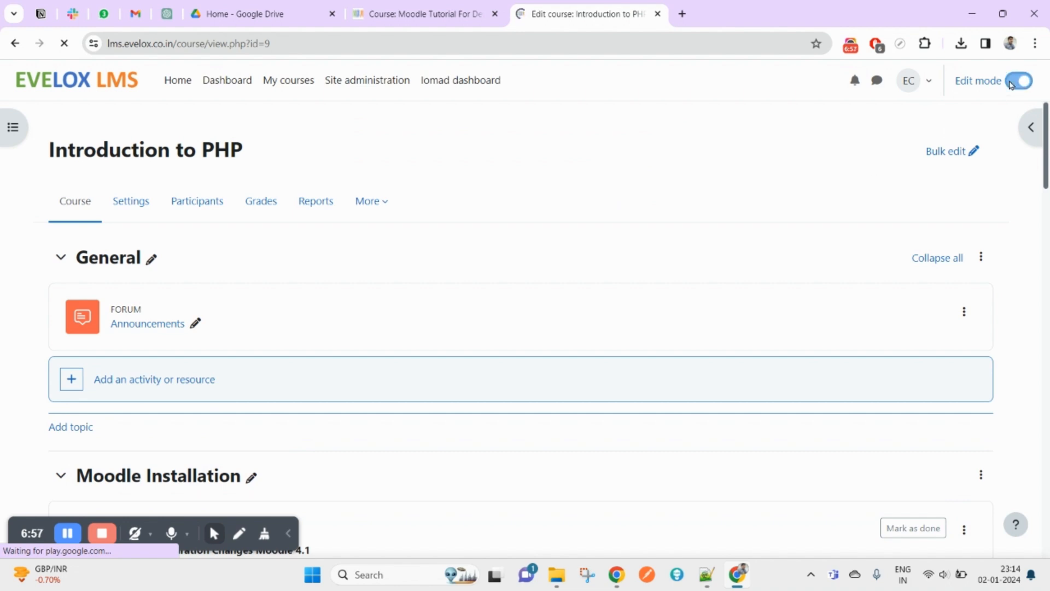
- Review the Course Level and Activity Level items in the Notepad++ outline, checking the Introduction to PHP course page in between
left_click(717, 574)
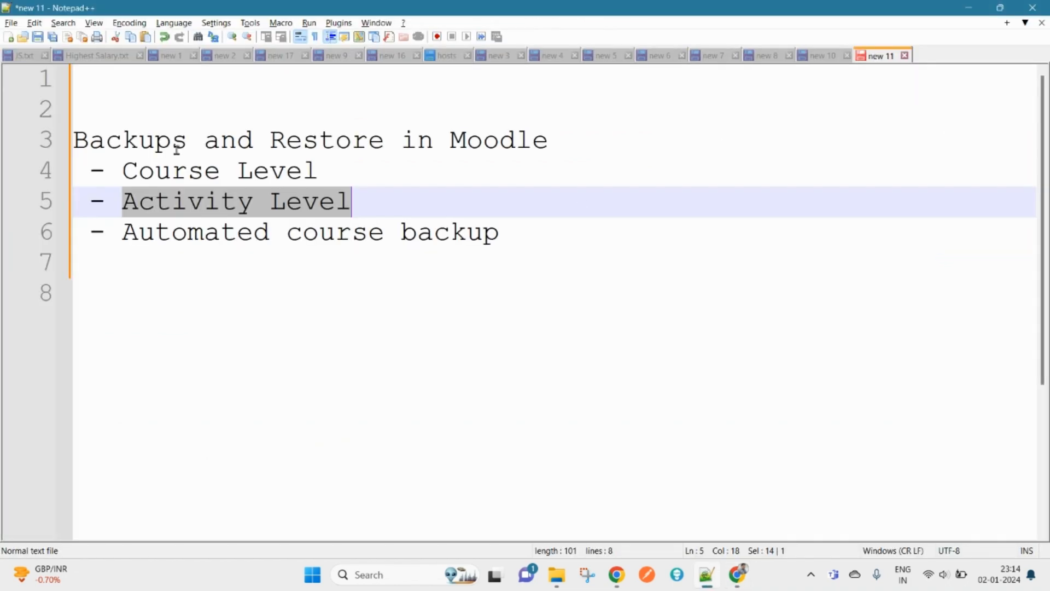
double_click(141, 170)
left_click_drag(140, 169, 393, 165)
key("alt+Tab")
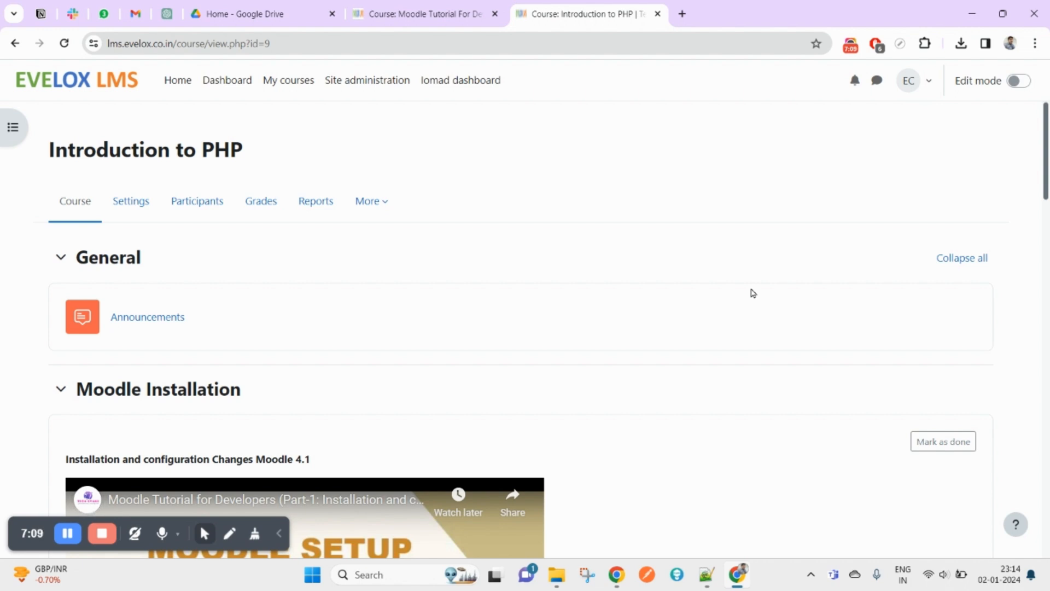
scroll(324, 333, "down", 10)
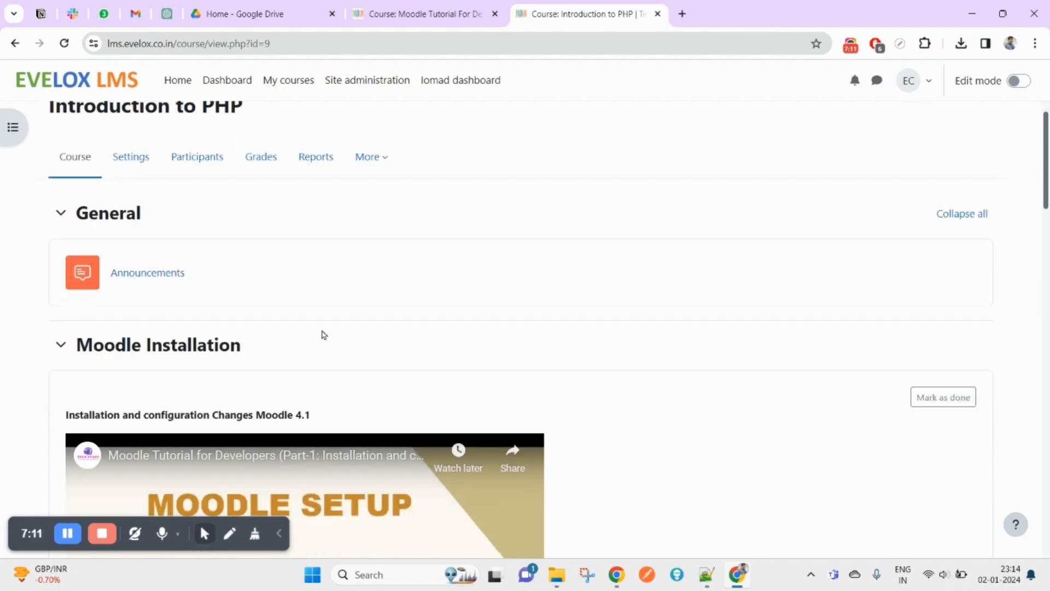
scroll(323, 334, "up", 10)
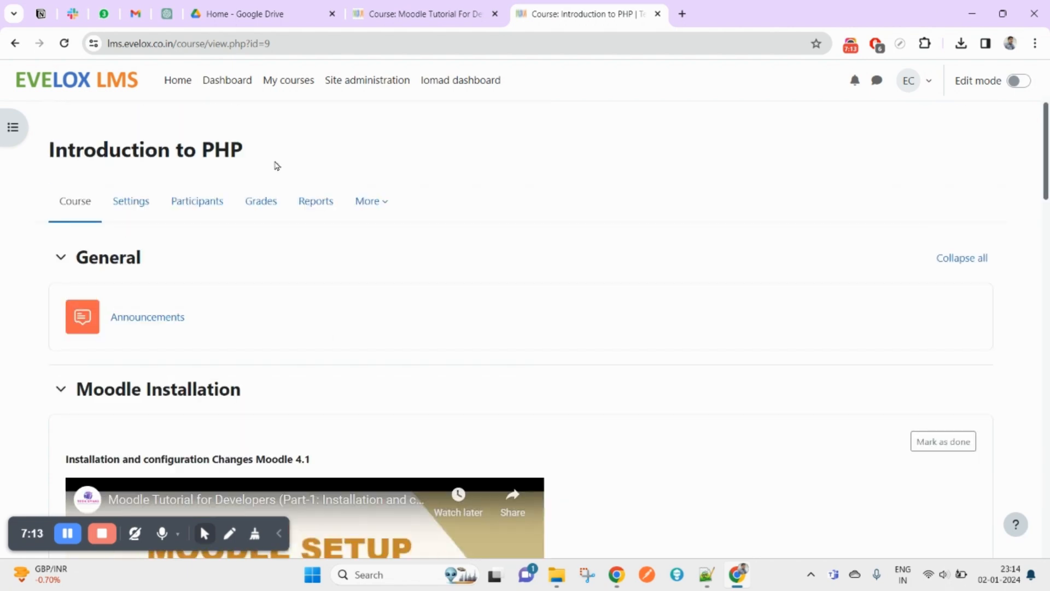
key("alt+Tab")
left_click_drag(122, 201, 335, 200)
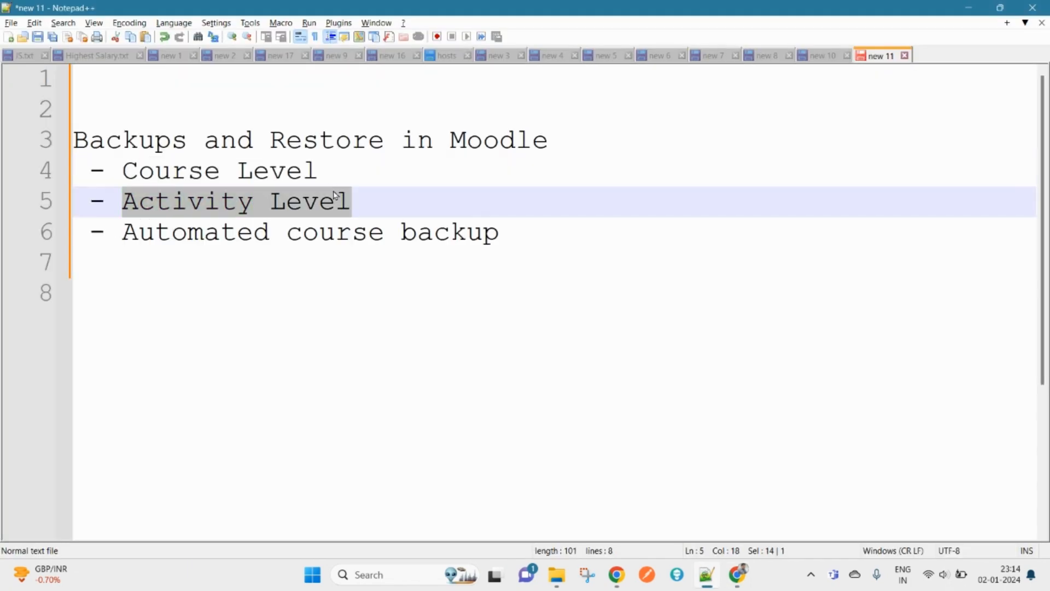
key("alt+Tab")
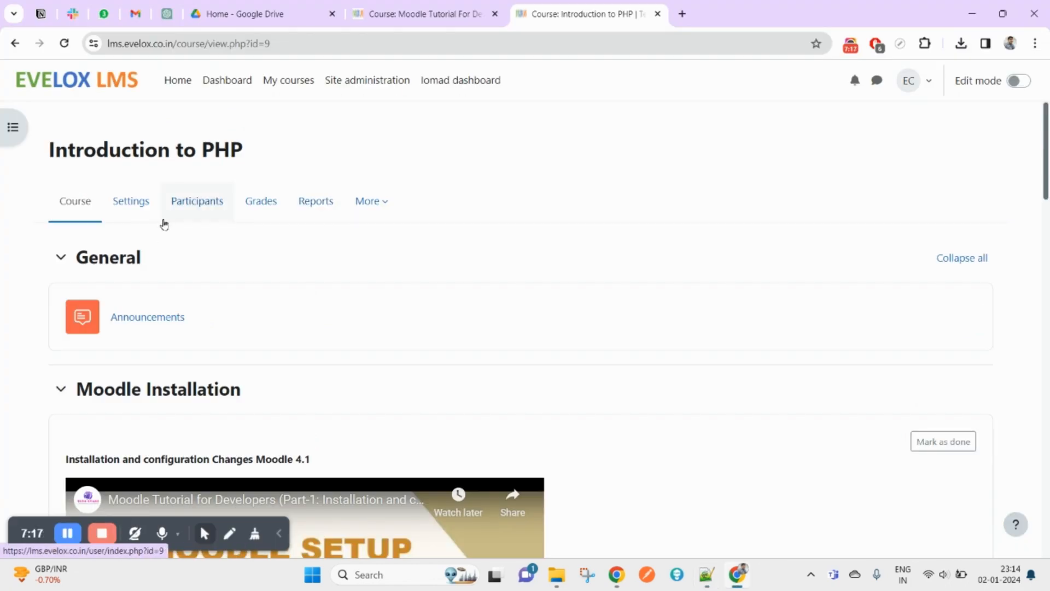
- Collapse the Moodle Installation section and open the Form Processing book under Basic Coding
scroll(267, 255, "down", 6)
scroll(277, 340, "up", 4)
left_click(61, 252)
scroll(117, 356, "down", 2)
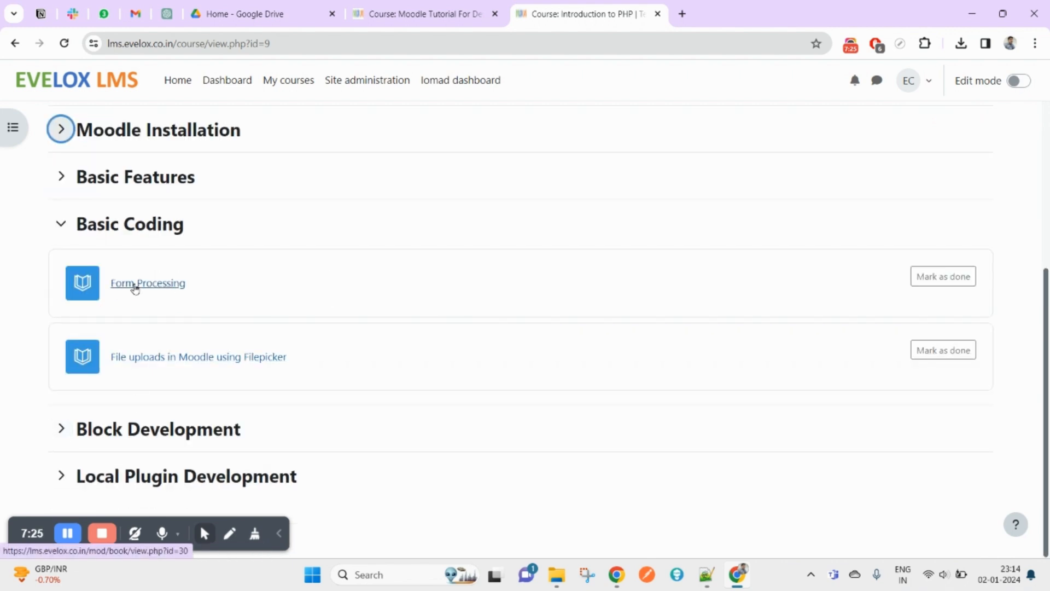
left_click_drag(46, 297, 253, 286)
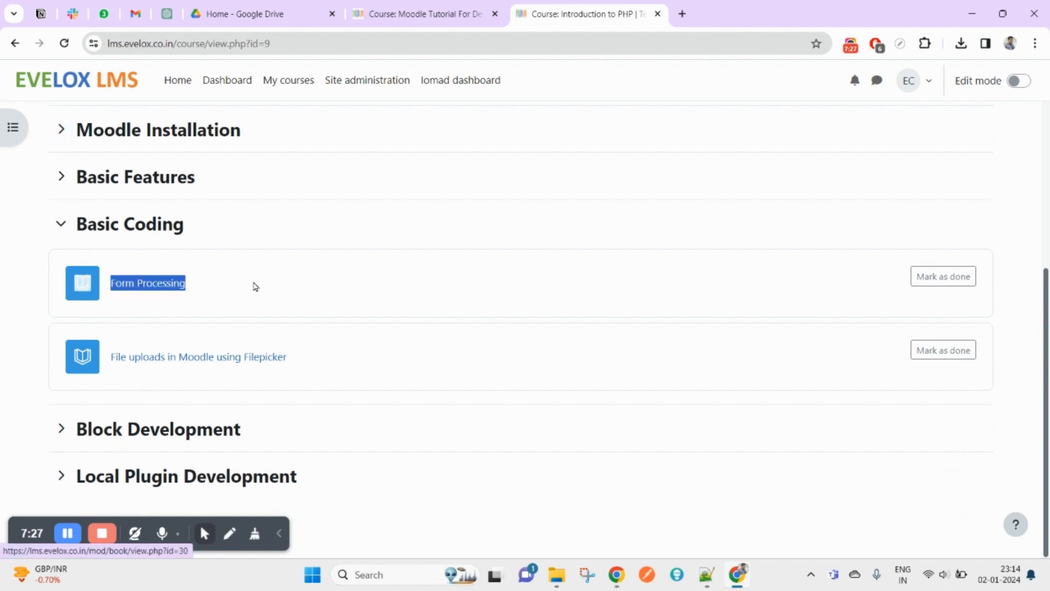
left_click(153, 288)
- Start a backup of the Form Processing activity with enrolled users excluded, and proceed to the schema settings
left_click(273, 237)
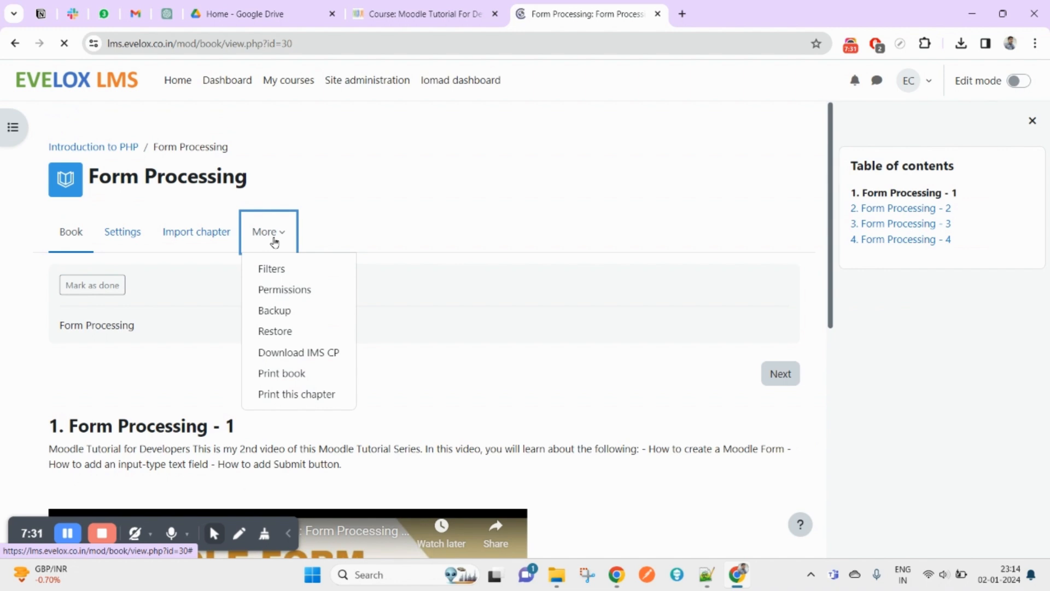
left_click(276, 310)
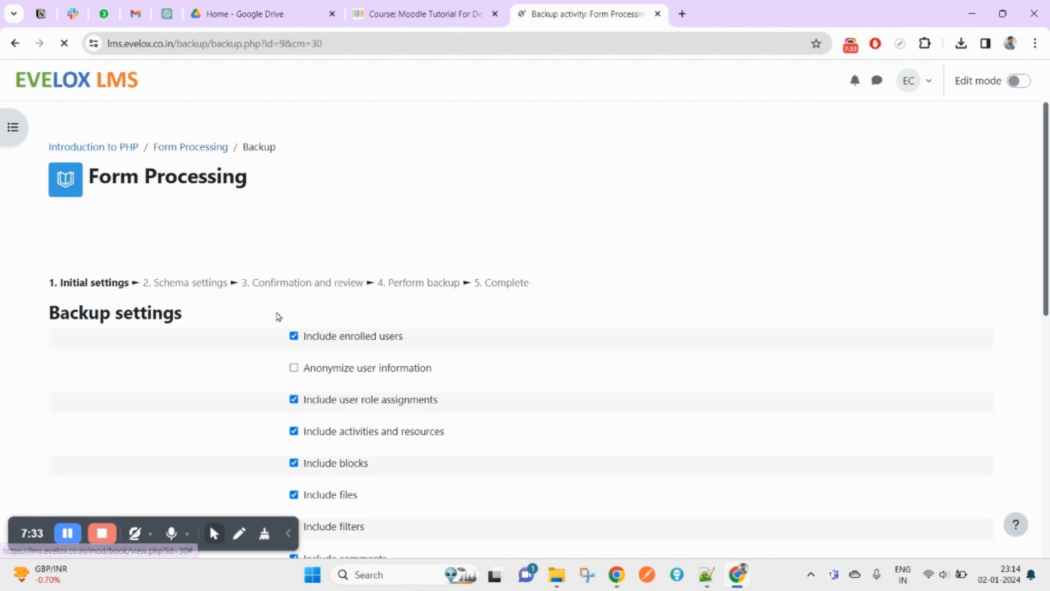
scroll(389, 352, "down", 1)
left_click(333, 270)
scroll(394, 355, "down", 8)
left_click(459, 474)
- Keep Form Processing included in the schema, perform the backup, and continue to the backup files page
left_click(419, 385)
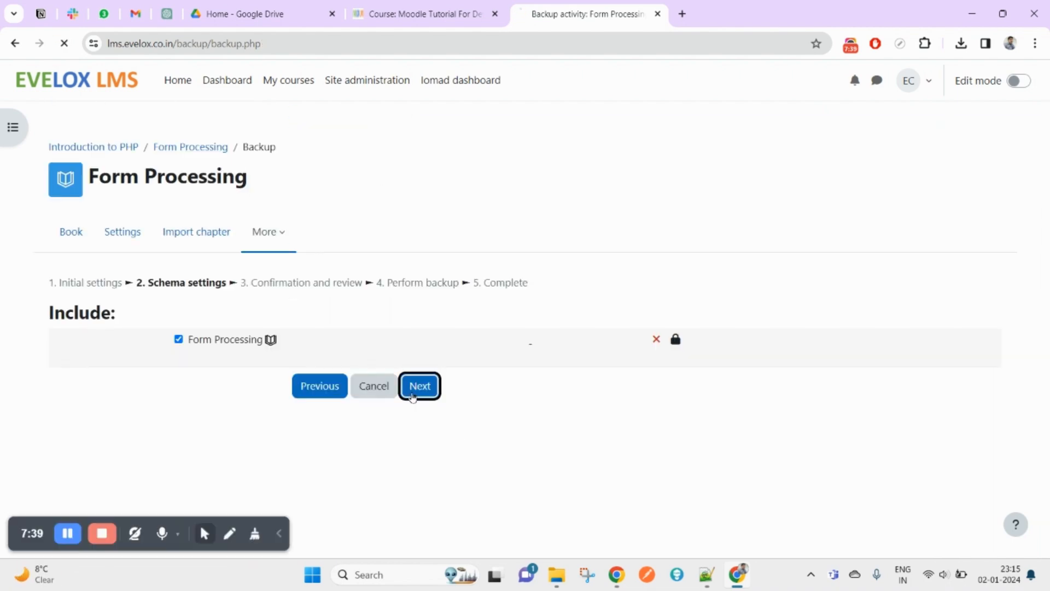
scroll(415, 427, "down", 7)
scroll(526, 481, "down", 3)
left_click(469, 473)
left_click(526, 367)
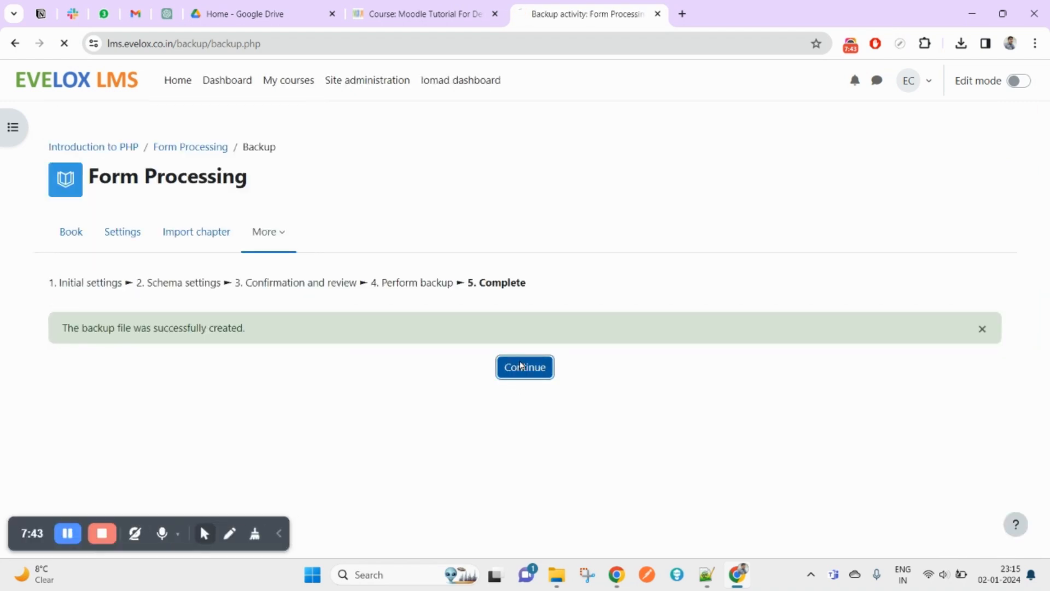
- Examine the User private backup area and the filename of the new Form Processing activity backup
scroll(520, 366, "down", 6)
scroll(386, 331, "up", 6)
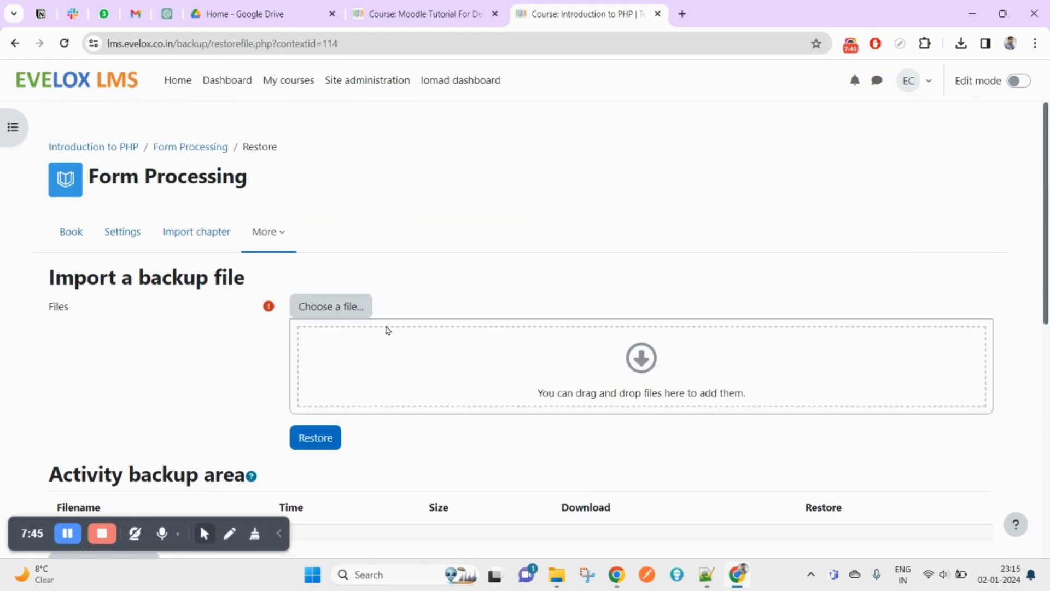
scroll(387, 331, "down", 6)
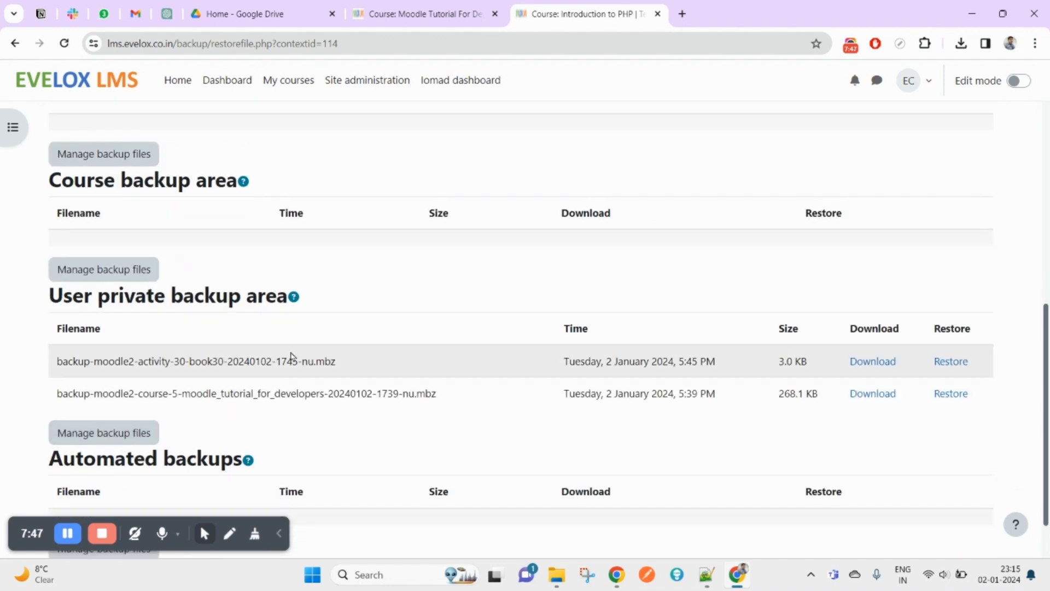
left_click_drag(110, 365, 276, 362)
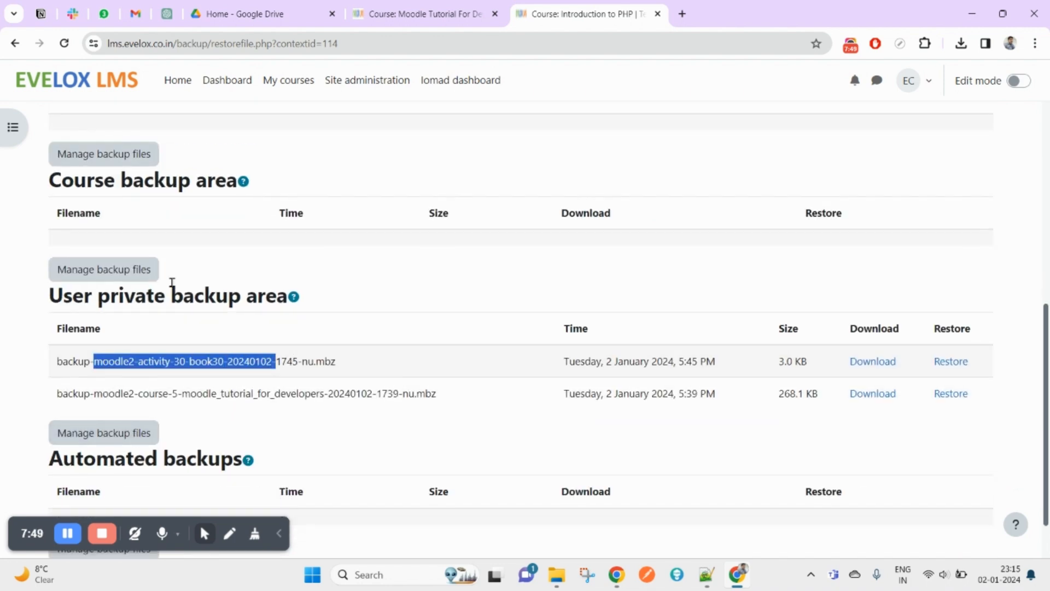
left_click_drag(82, 298, 247, 294)
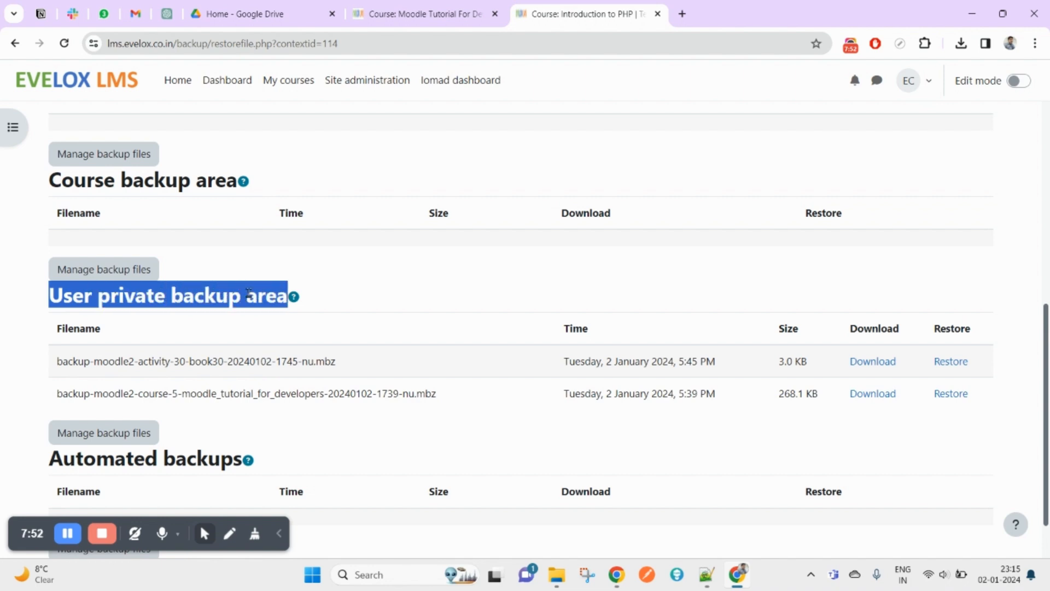
double_click(86, 363)
left_click(190, 361)
double_click(141, 360)
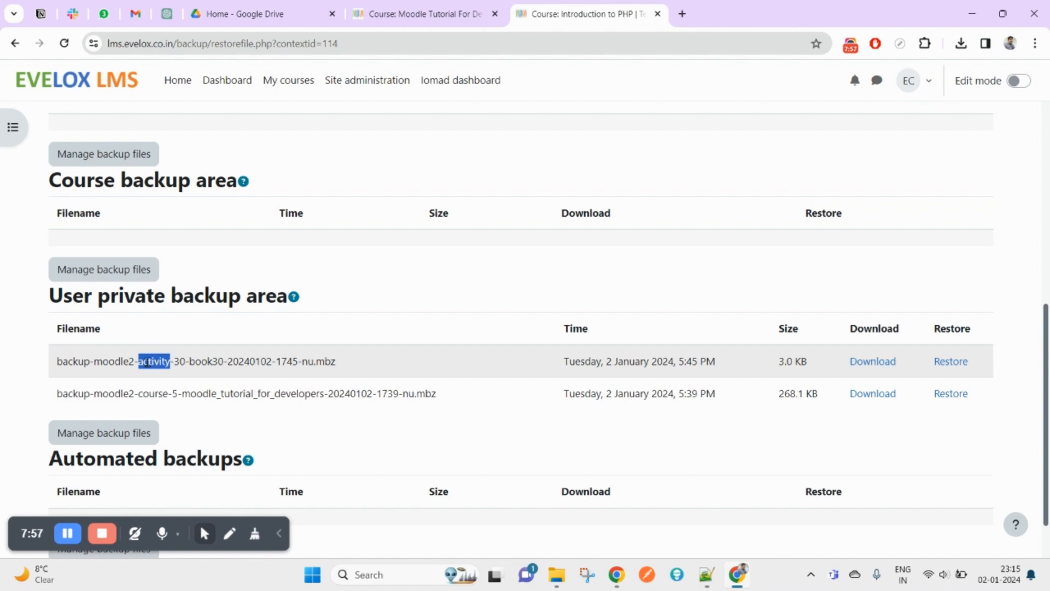
- Search the page for "activity" and "course" to compare how the activity and course backup filenames are labelled
key("ctrl+f")
scroll(432, 358, "down", 5)
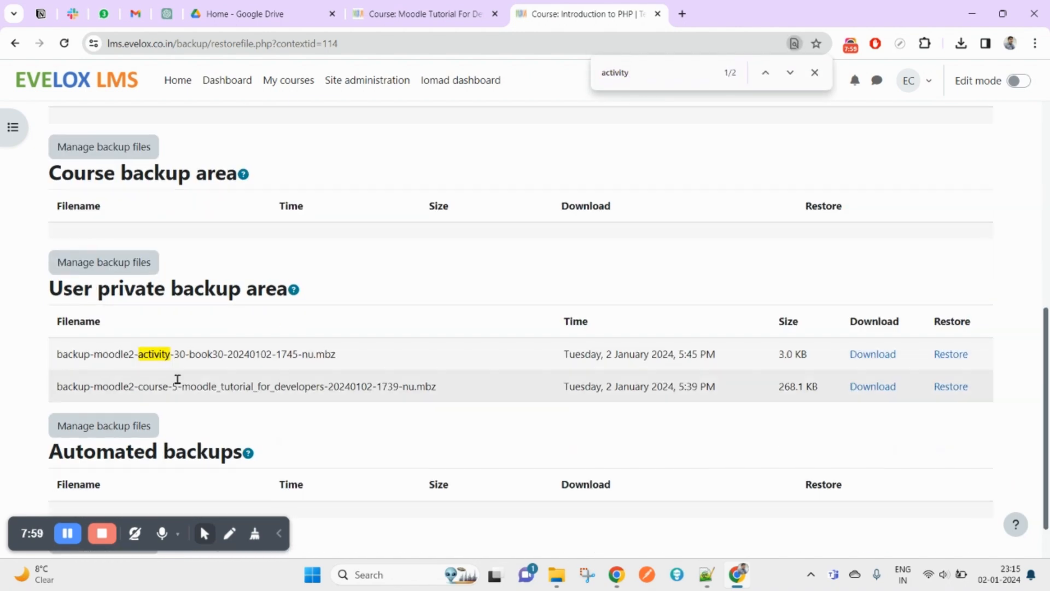
scroll(177, 379, "down", 1)
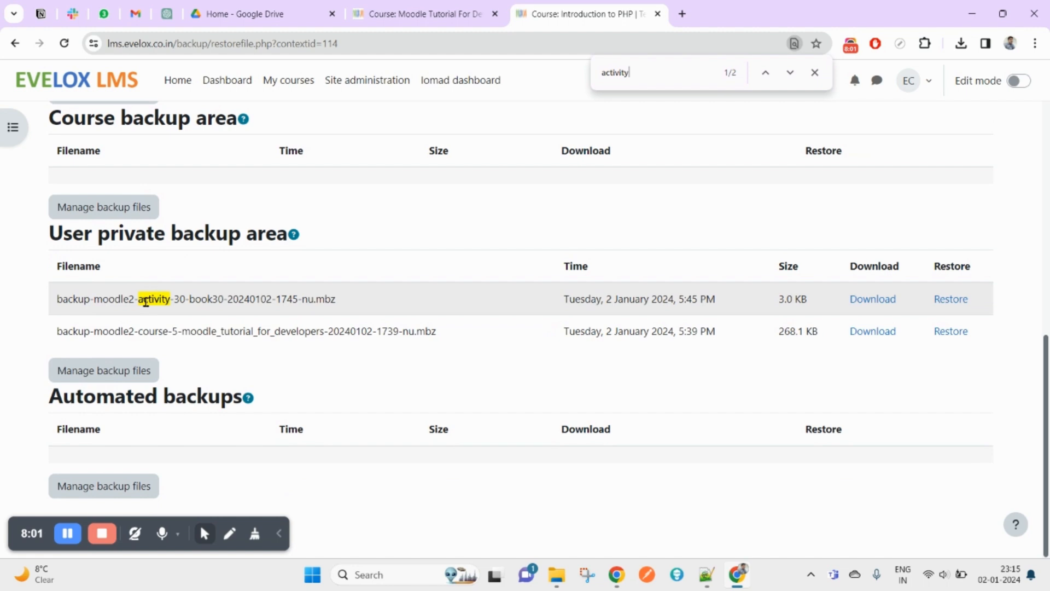
double_click(152, 331)
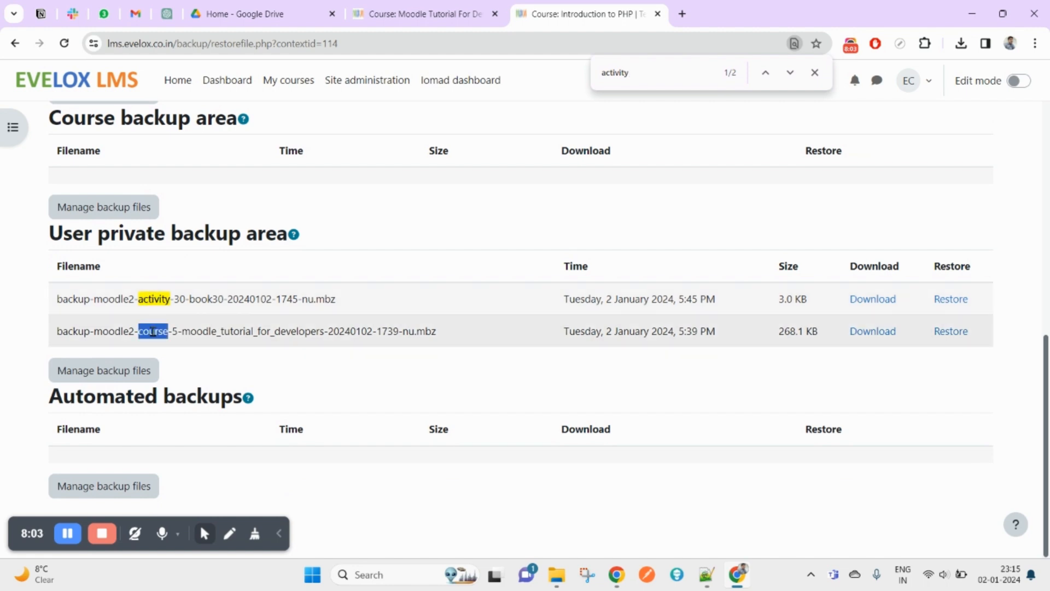
key("ctrl+f")
double_click(153, 331)
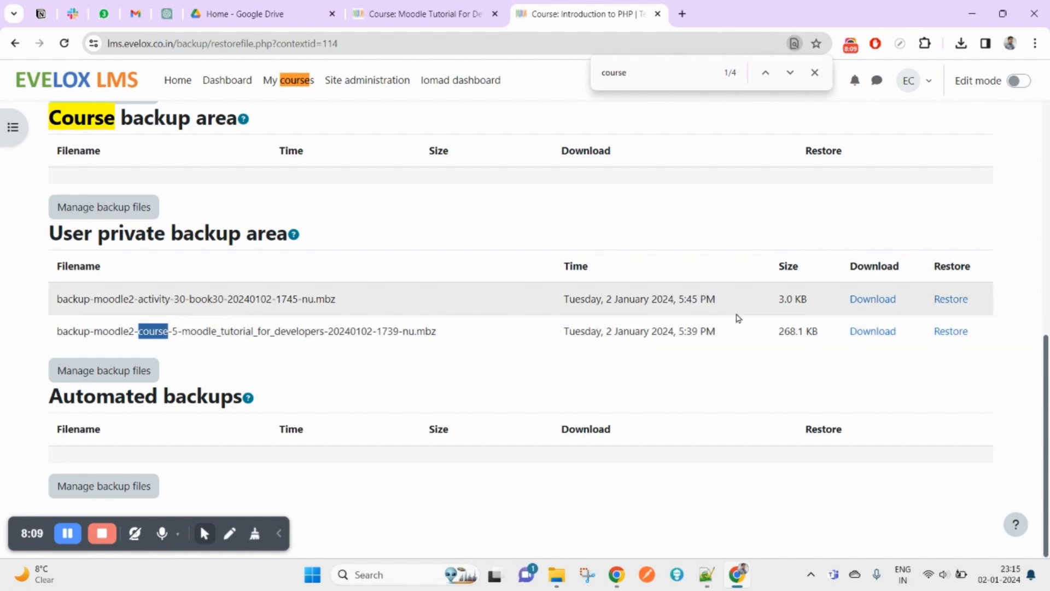
- Return to the Form Processing book, look over its page, and open the activity's Restore page
scroll(738, 318, "up", 8)
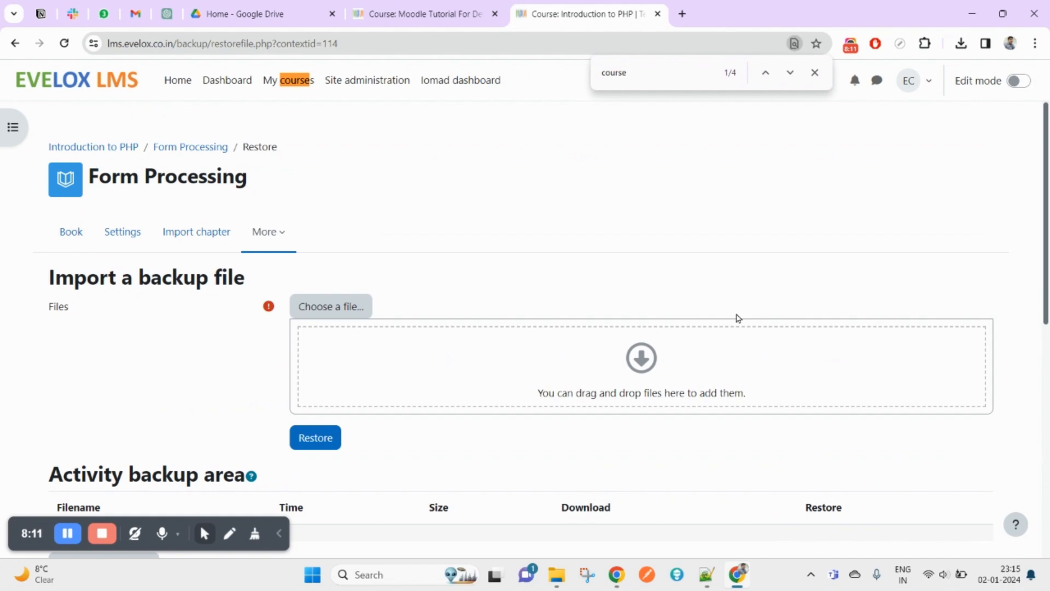
left_click(203, 149)
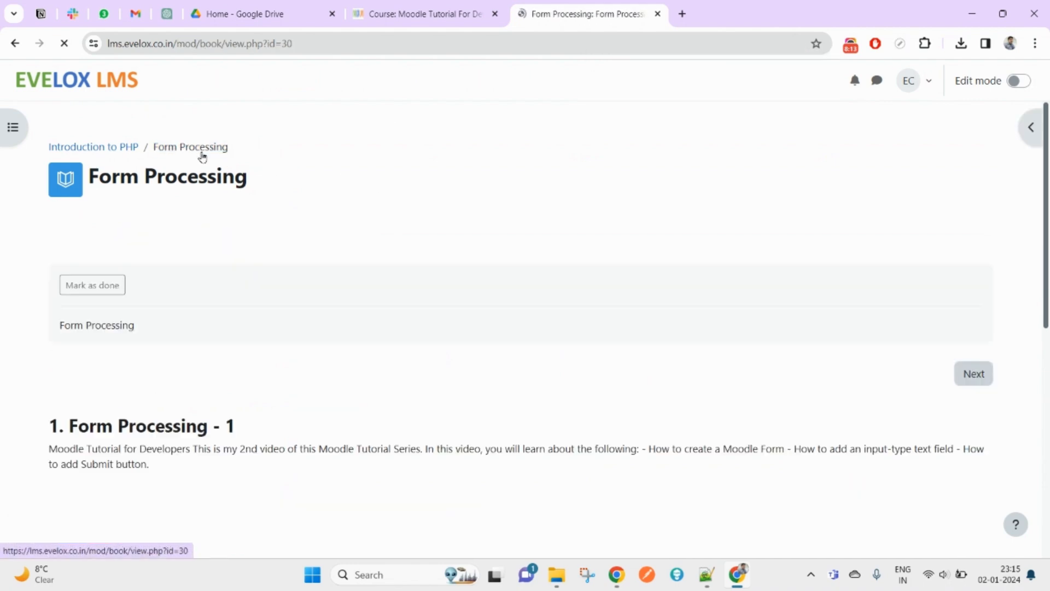
scroll(383, 361, "down", 3)
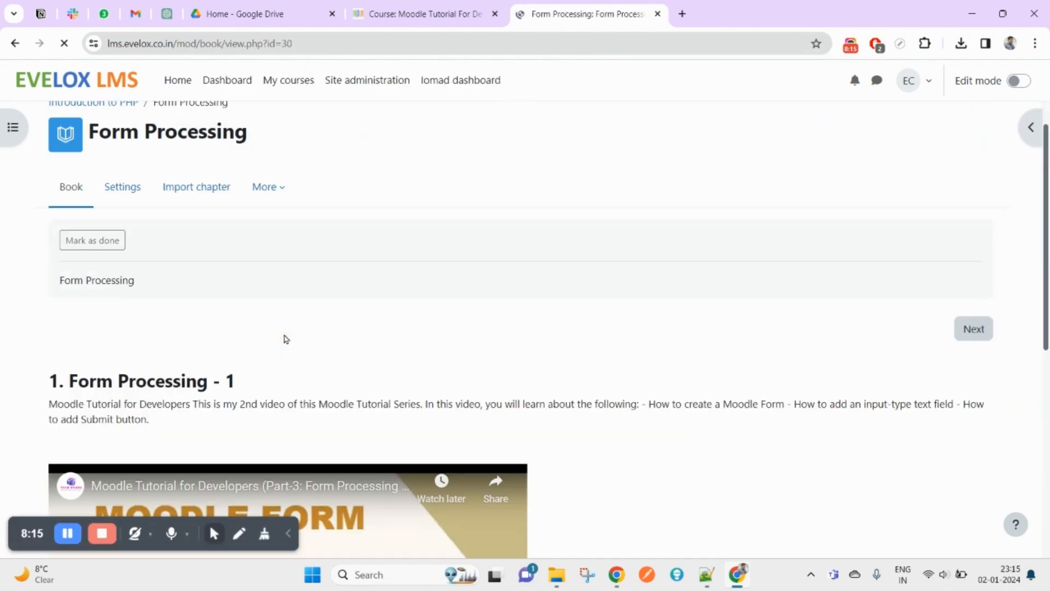
scroll(284, 340, "down", 8)
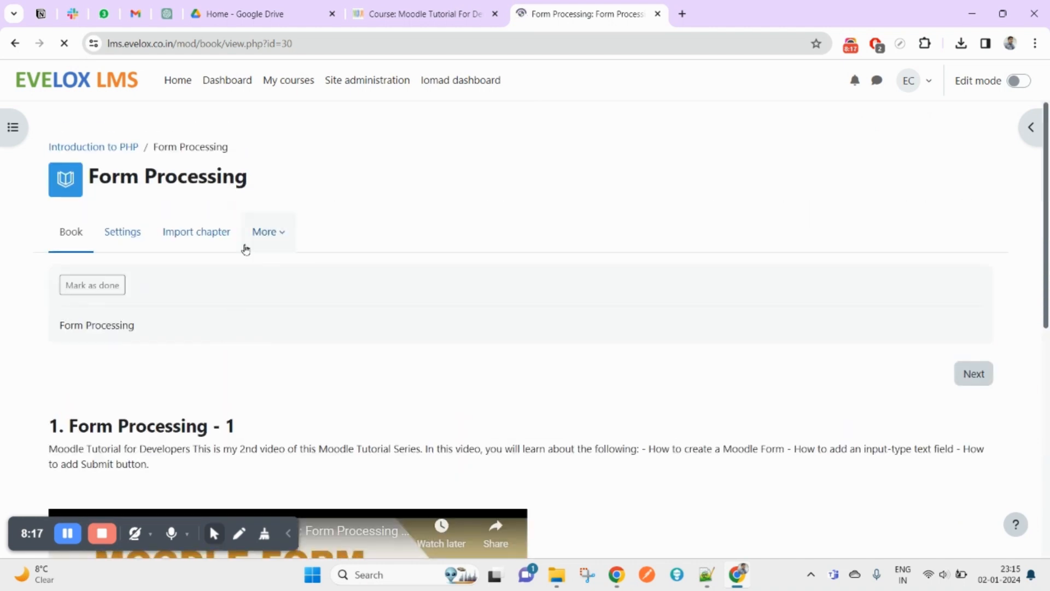
left_click(275, 231)
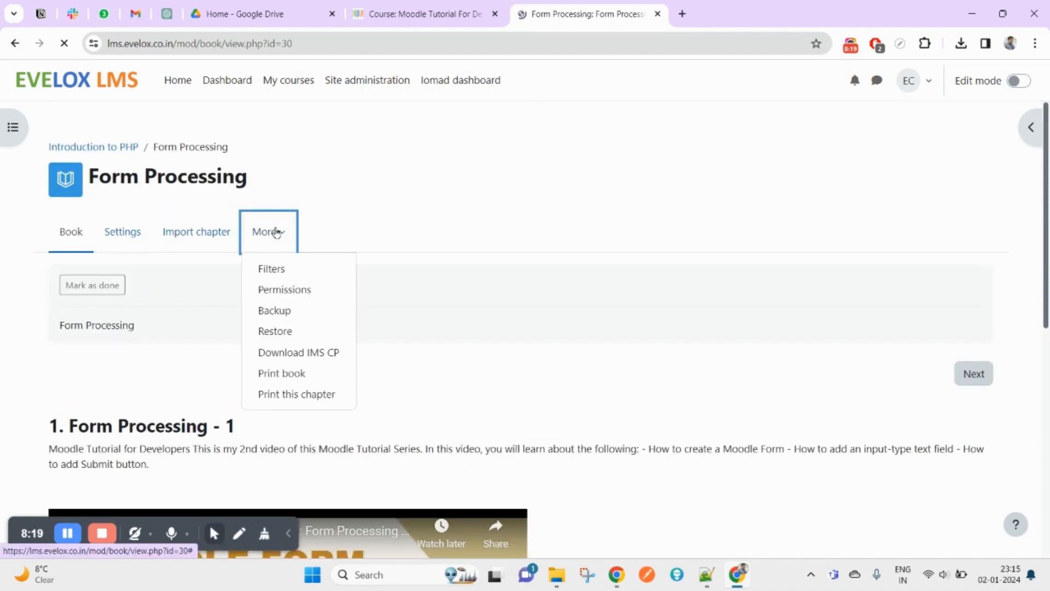
left_click(274, 331)
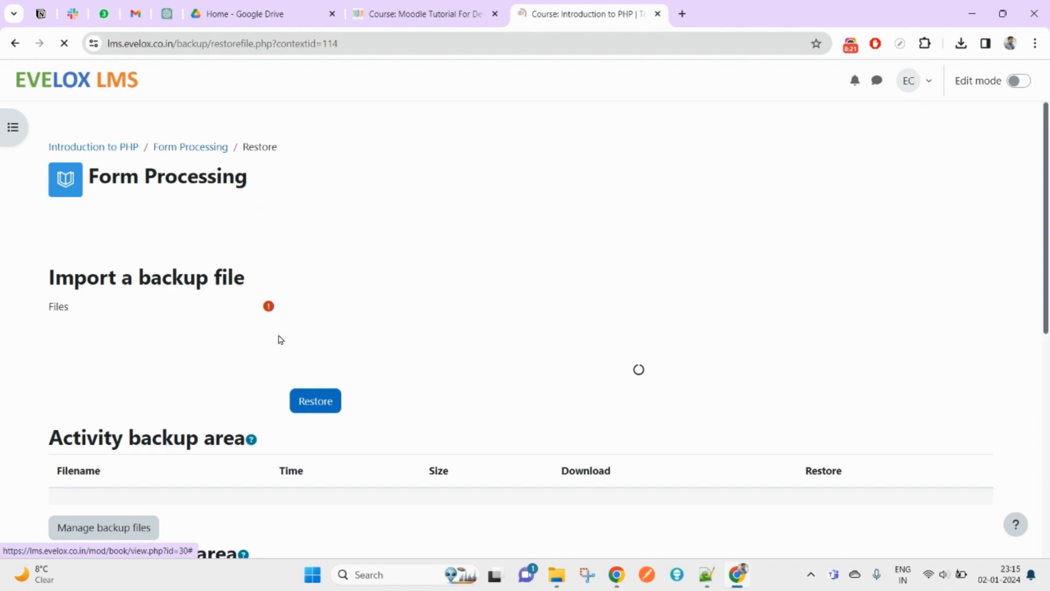
- Start restoring the Form Processing activity backup from the User private backup area, with Introduction to PHP as the destination course
scroll(344, 394, "down", 7)
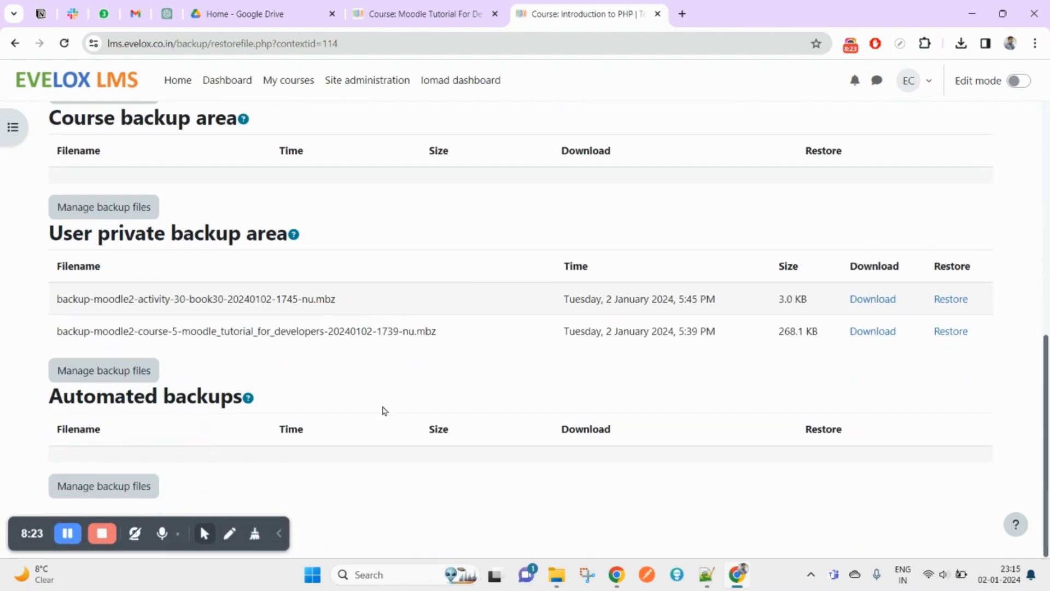
left_click(951, 298)
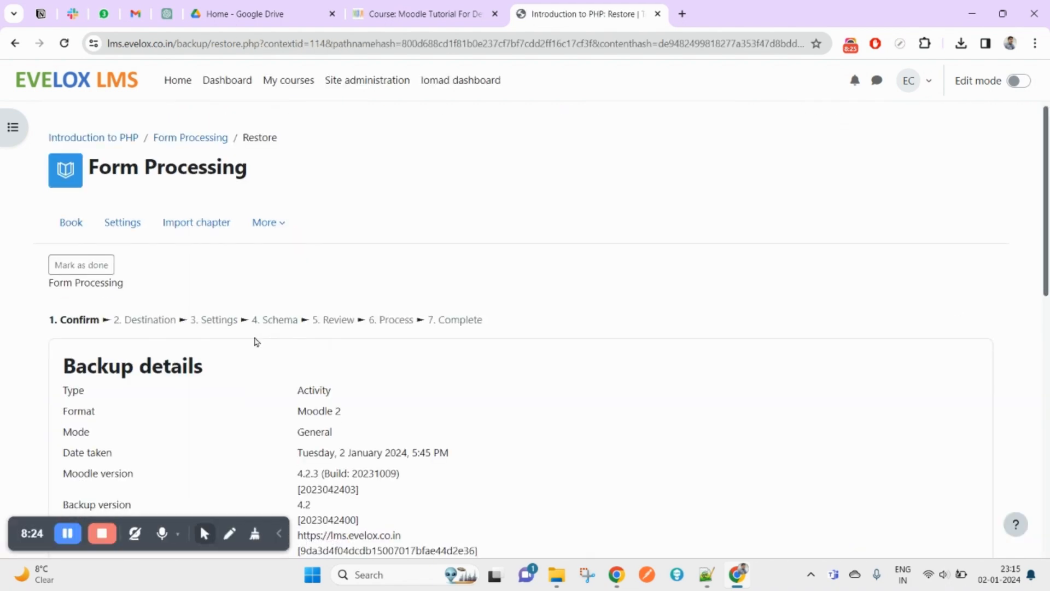
scroll(610, 411, "down", 15)
left_click(520, 485)
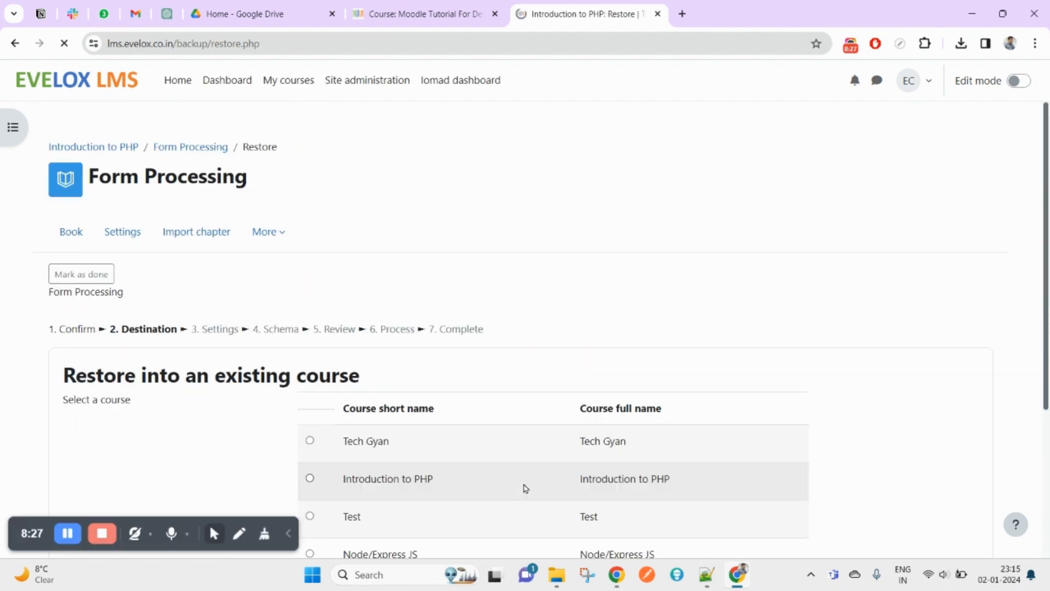
scroll(549, 407, "down", 4)
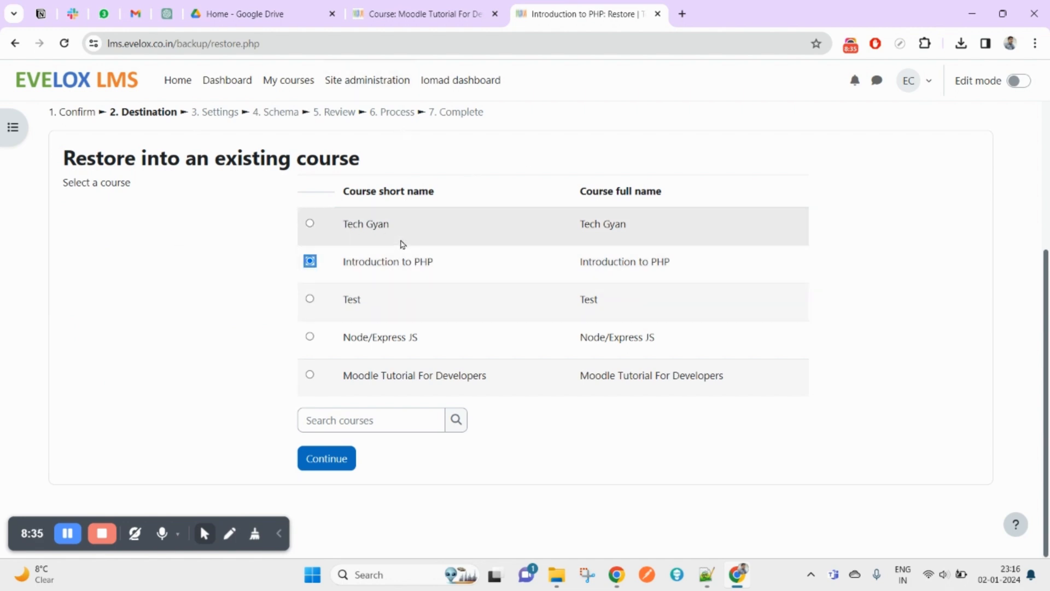
left_click(323, 462)
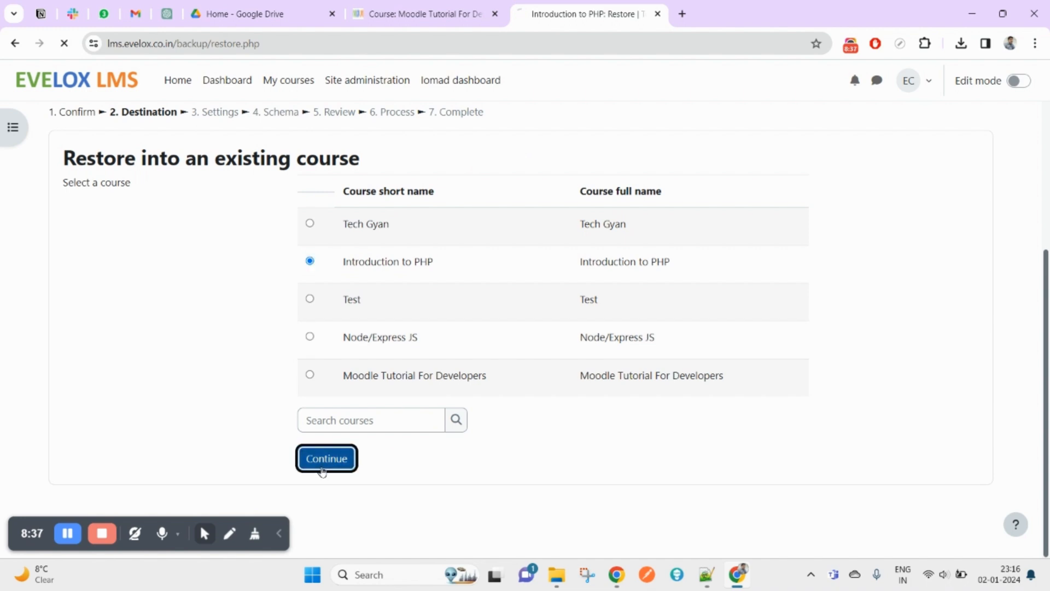
- Keep the default restore settings and schema, perform the restore, and continue to the Introduction to PHP course page
scroll(554, 361, "down", 6)
scroll(554, 361, "down", 3)
left_click(360, 473)
left_click(419, 432)
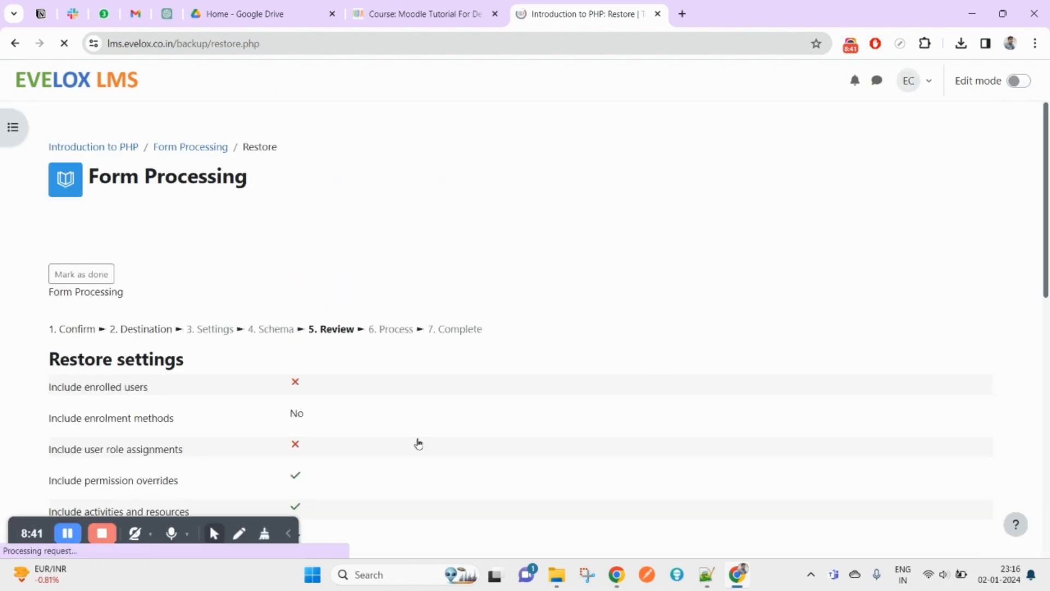
scroll(418, 443, "down", 10)
scroll(457, 525, "down", 1)
left_click(463, 480)
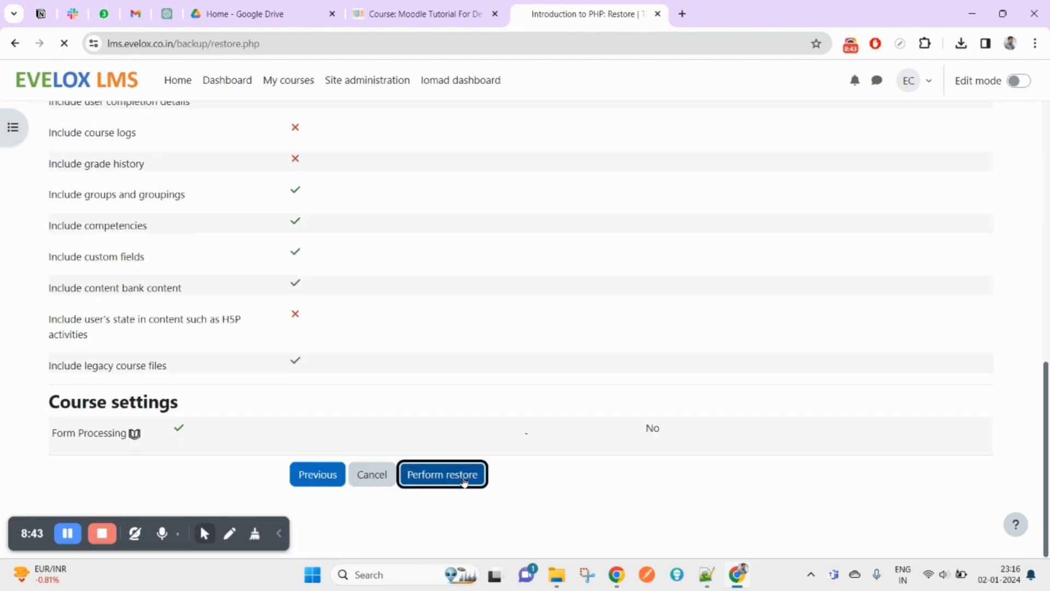
left_click(520, 422)
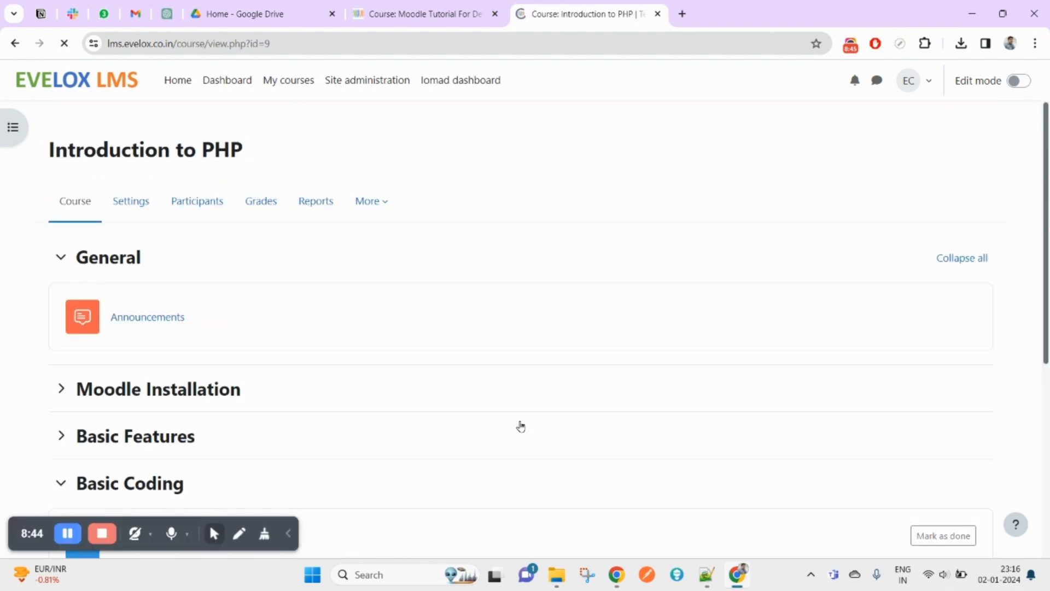
- Examine the Basic Coding section to compare the original and restored Form Processing books
scroll(520, 425, "down", 3)
scroll(256, 359, "down", 2)
scroll(97, 448, "up", 2)
scroll(97, 449, "down", 2)
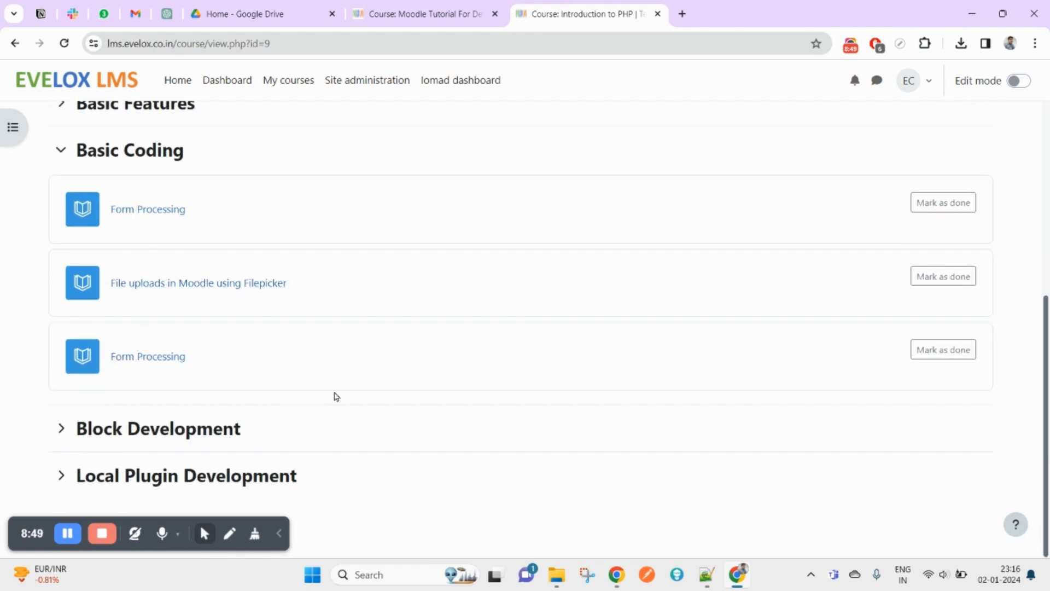
left_click(61, 150)
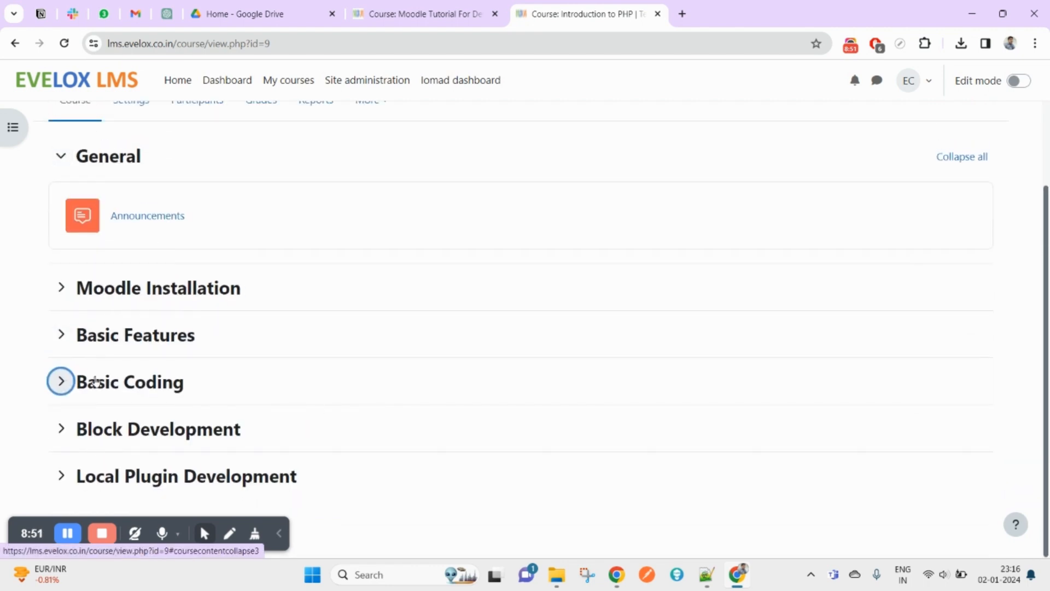
left_click(62, 383)
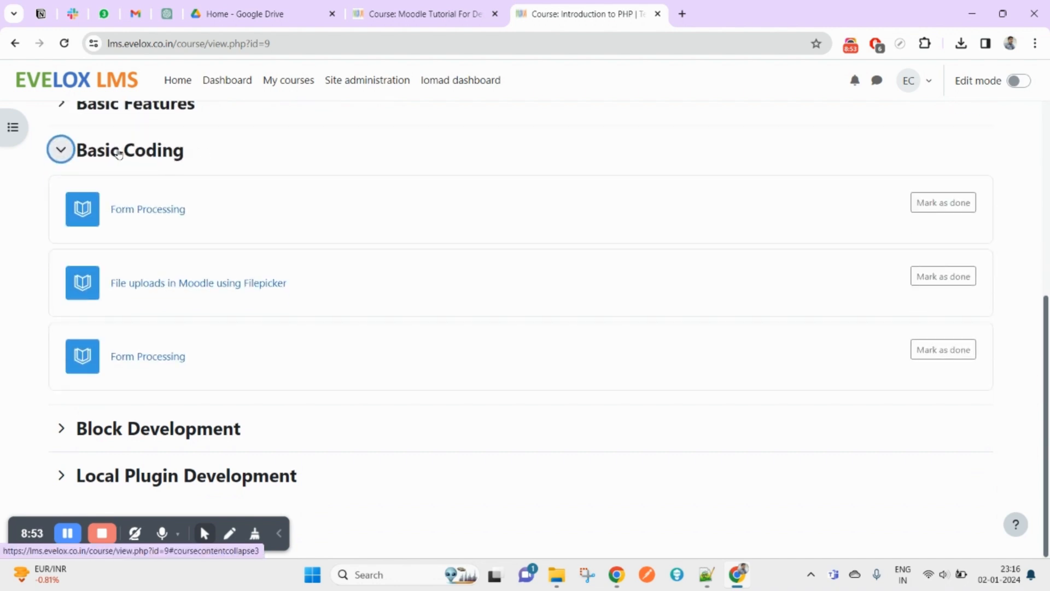
left_click_drag(246, 204, 53, 209)
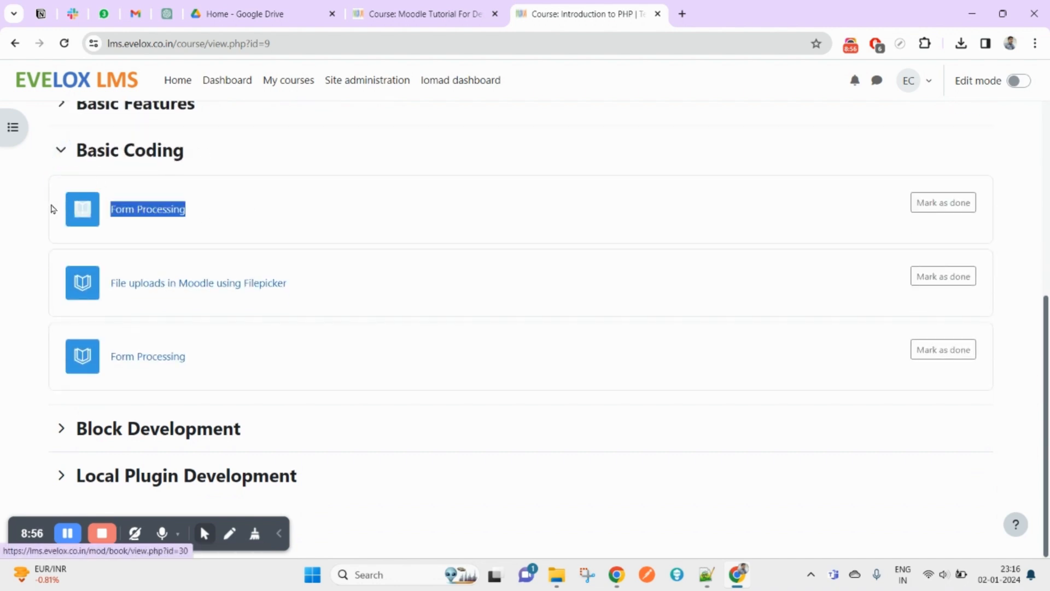
left_click(234, 374)
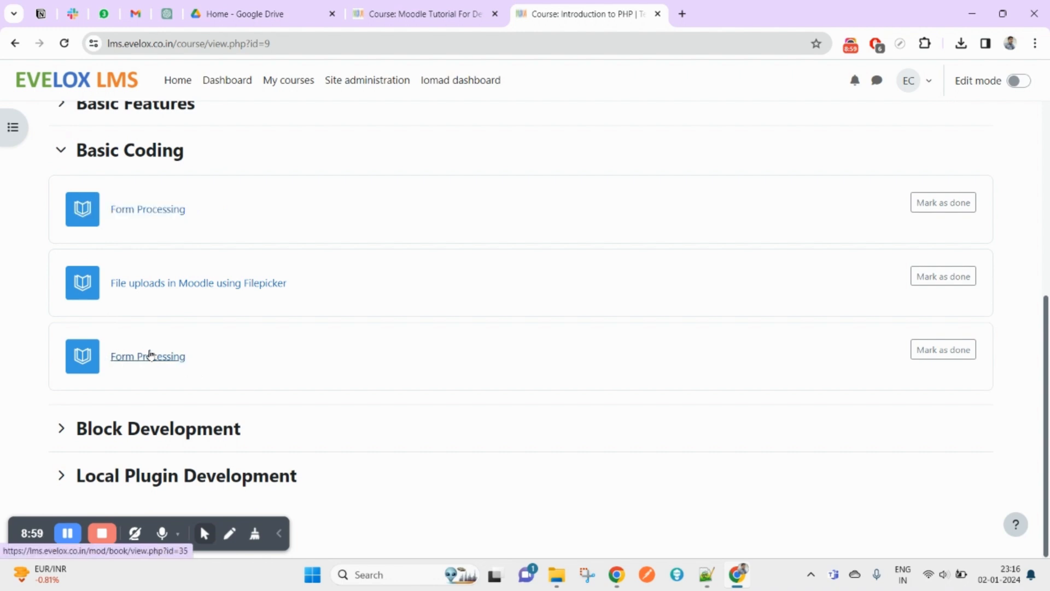
- In edit mode, move the restored Form Processing book from Basic Coding to Block Development, and leave edit mode
left_click(1019, 81)
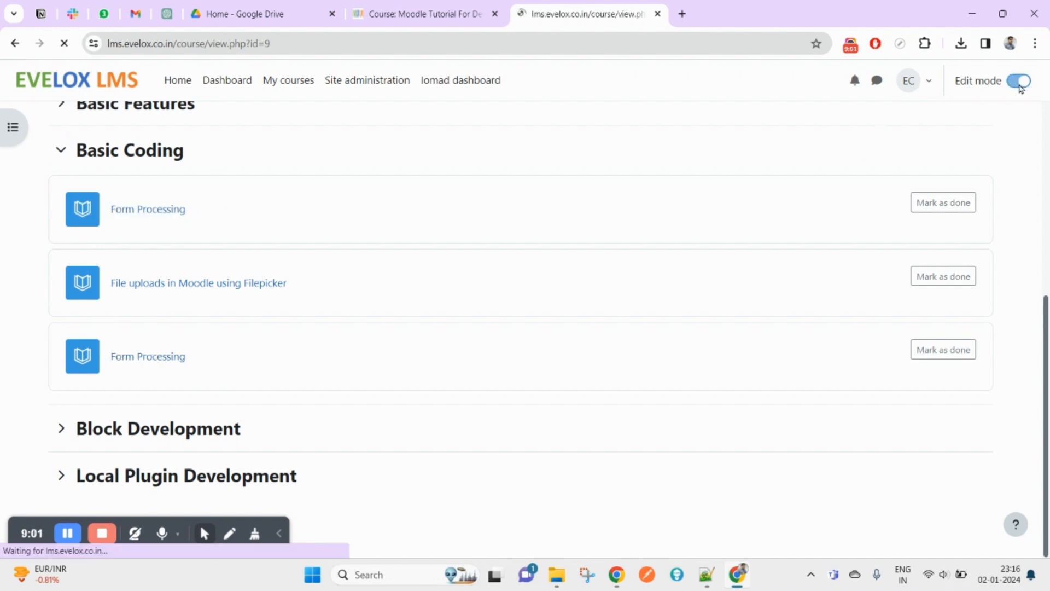
scroll(646, 233, "down", 8)
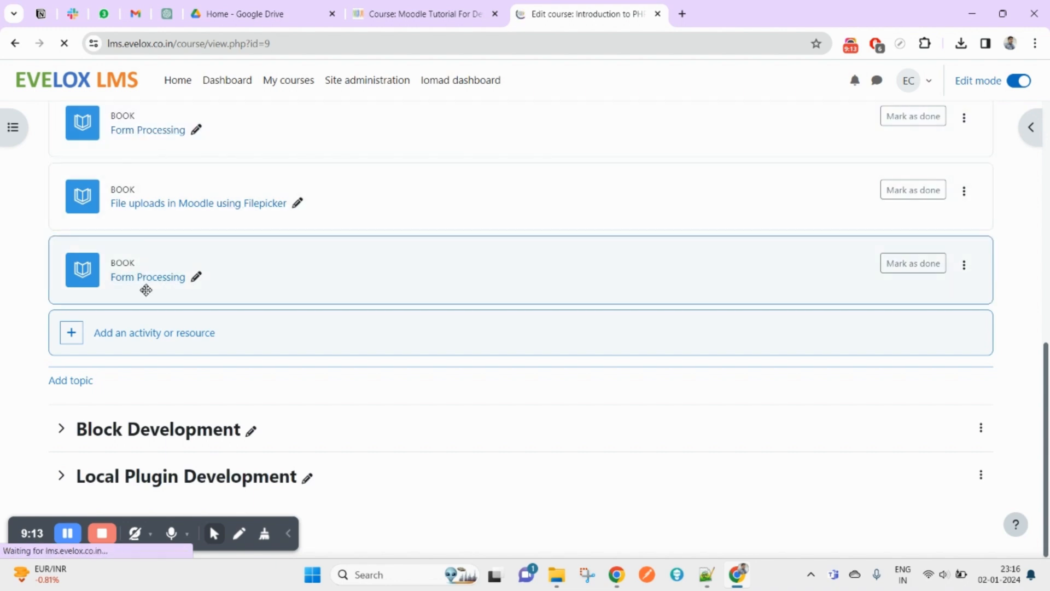
scroll(211, 246, "up", 3)
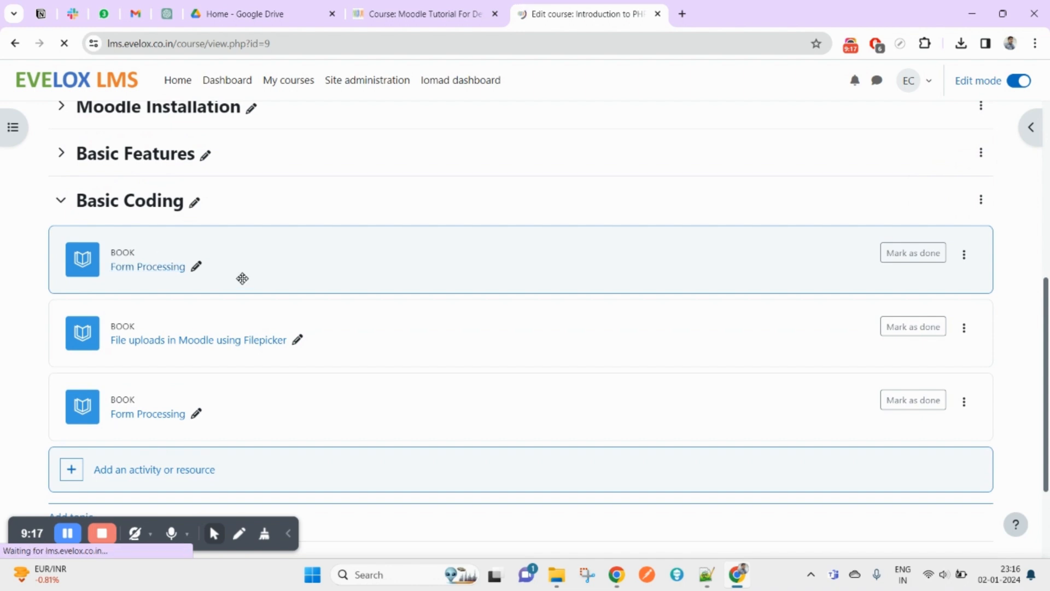
scroll(260, 401, "down", 3)
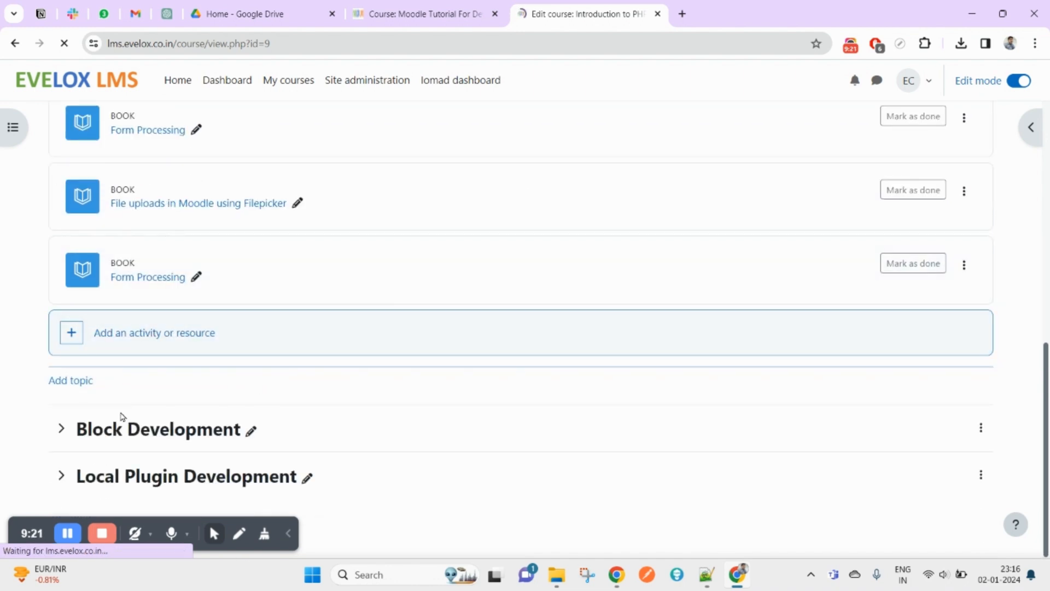
left_click(67, 425)
scroll(66, 426, "down", 2)
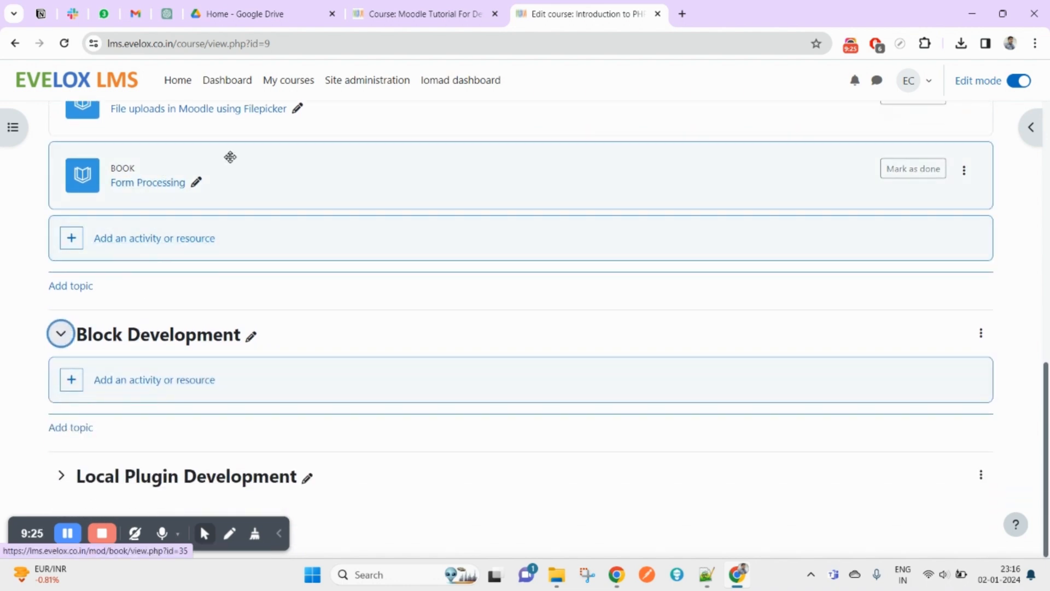
left_click_drag(392, 169, 257, 393)
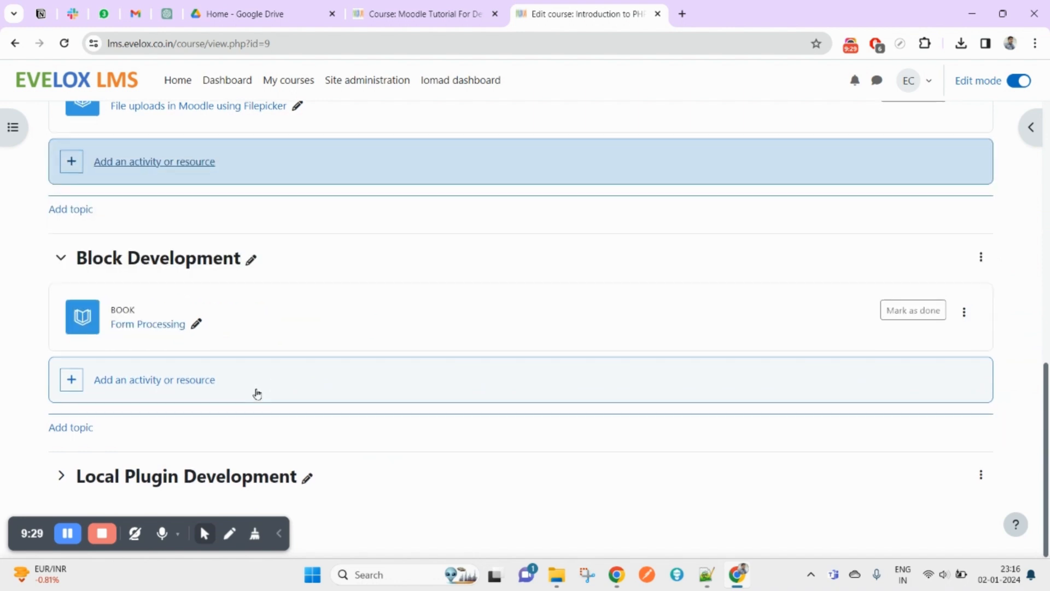
left_click(1018, 81)
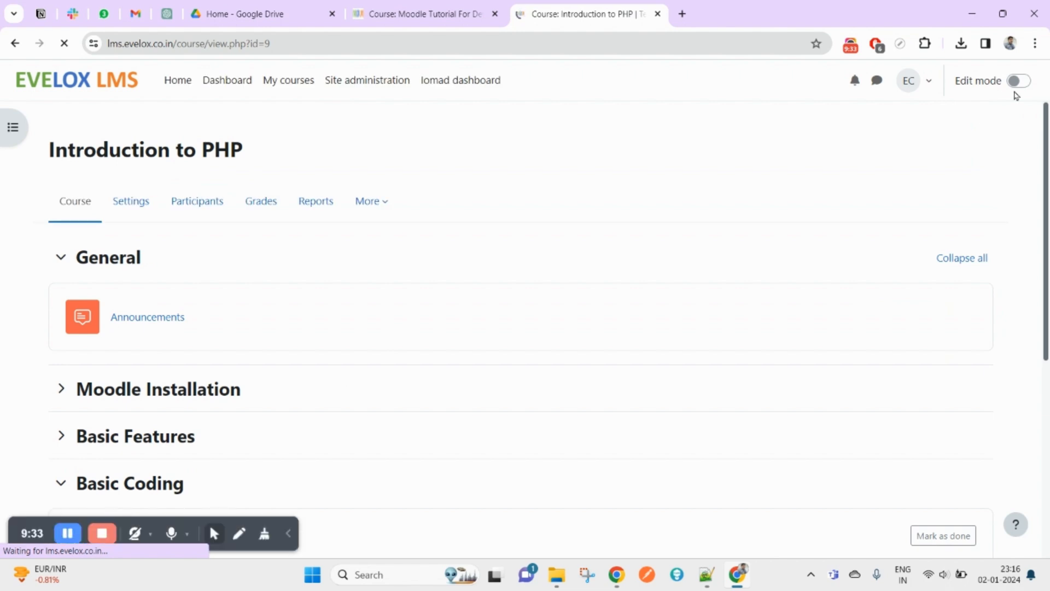
- Look over the Basic Coding and Block Development sections and the additional course options
scroll(260, 340, "down", 5)
scroll(115, 355, "down", 1)
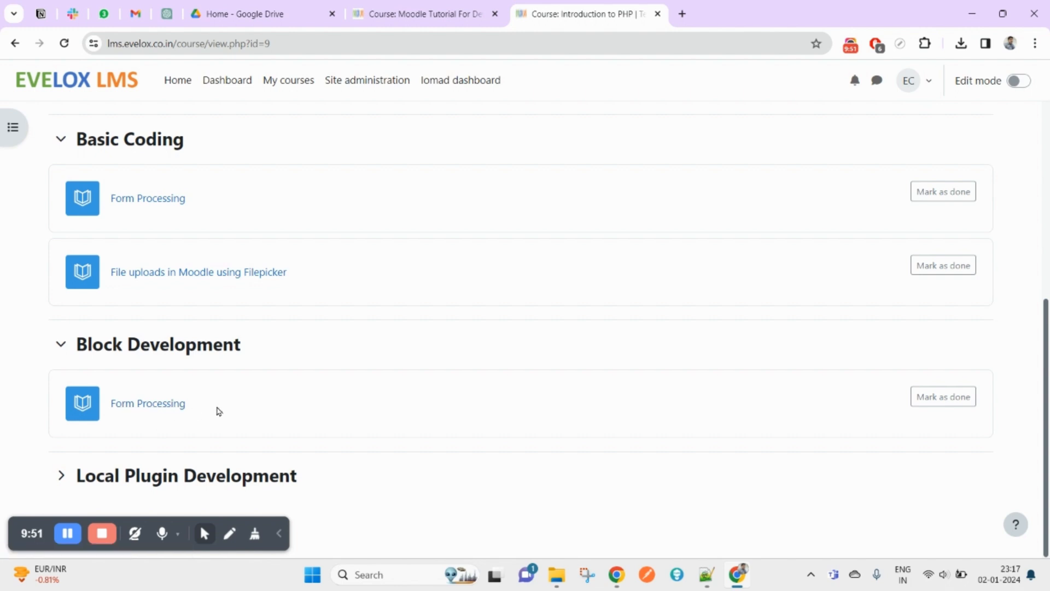
scroll(388, 303, "up", 6)
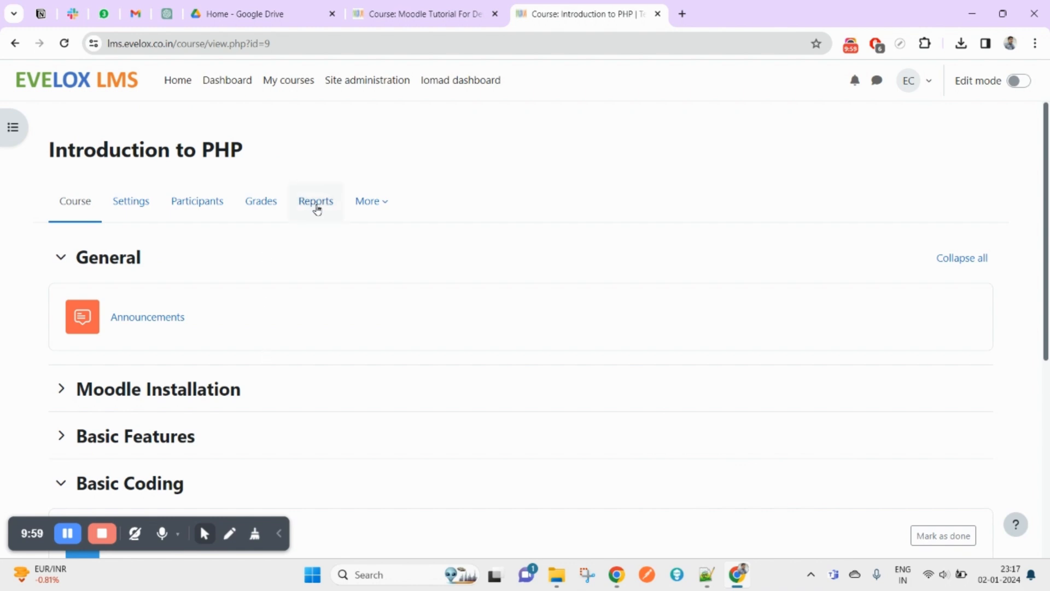
left_click(373, 213)
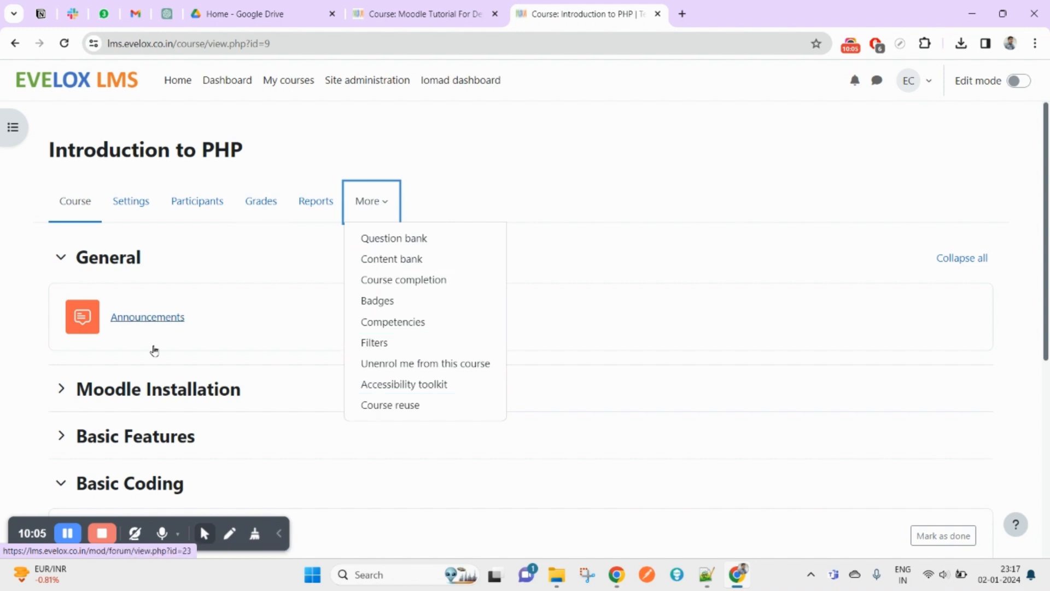
- Open the Restore page of the Form Processing book in Basic Coding and download its activity backup file
scroll(180, 355, "down", 5)
left_click(158, 204)
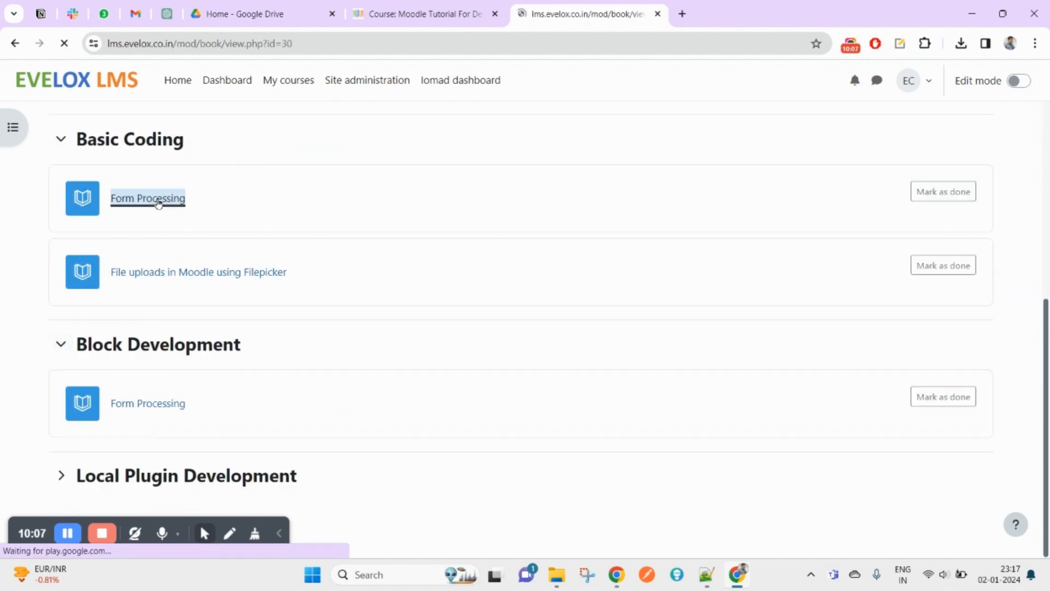
left_click(262, 239)
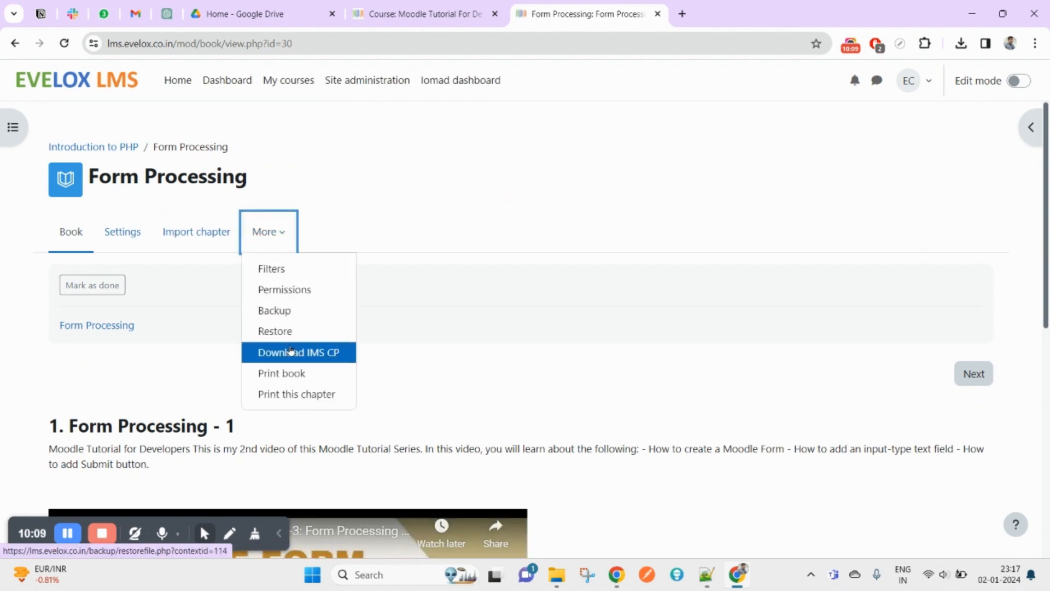
left_click(293, 330)
scroll(281, 364, "down", 8)
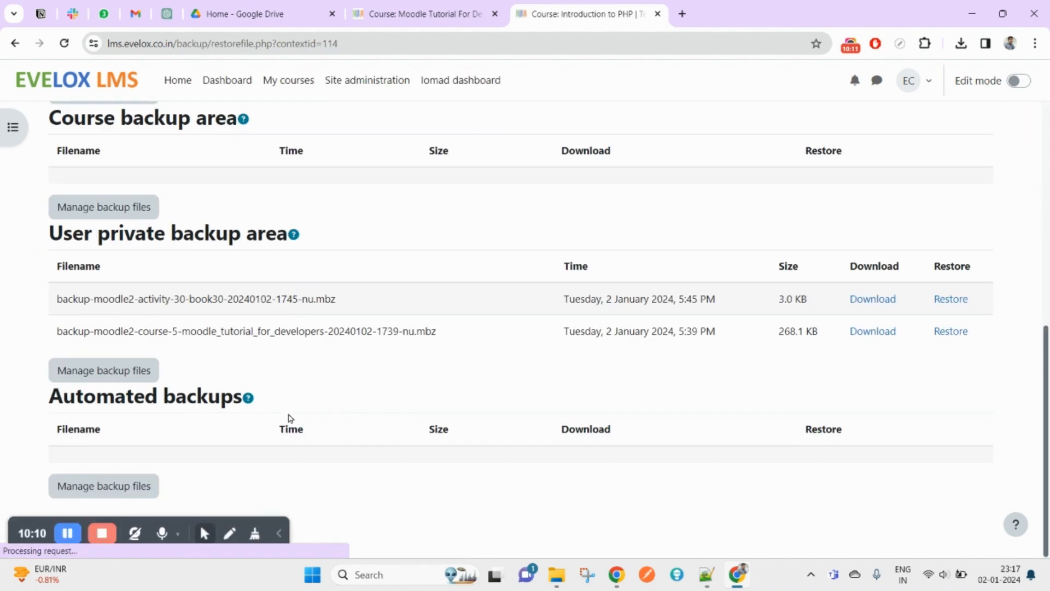
left_click(889, 299)
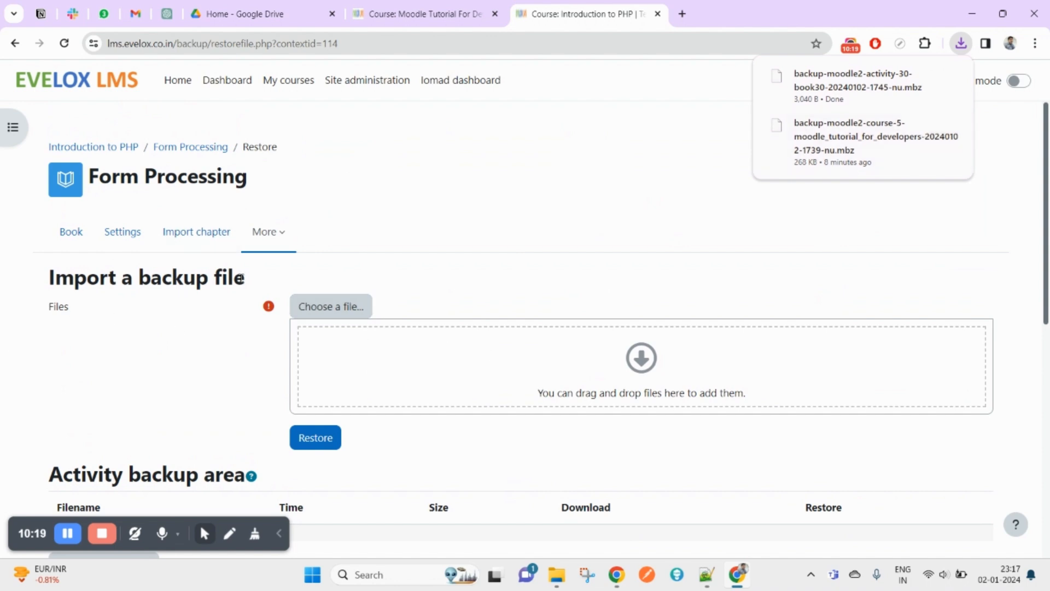
left_click_drag(45, 288, 241, 281)
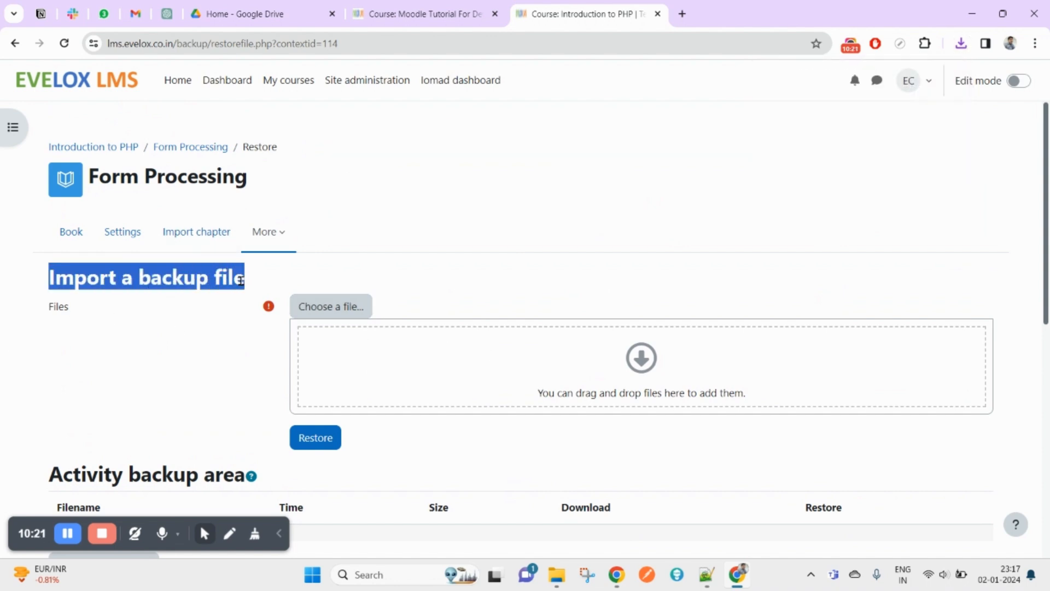
left_click(961, 43)
left_click_drag(853, 107, 392, 364)
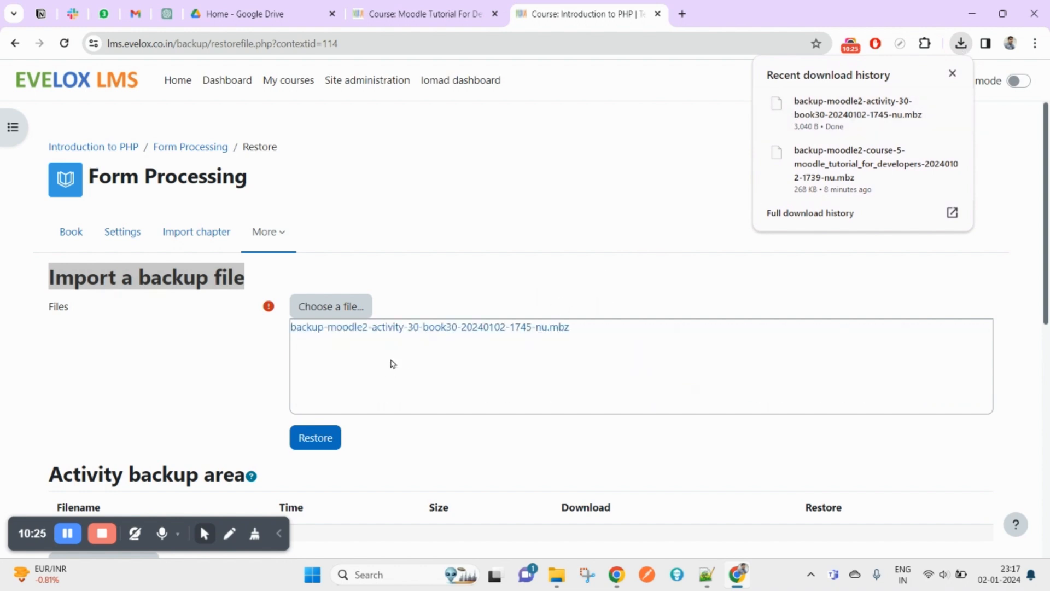
left_click(622, 164)
left_click(315, 437)
- Confirm the backup details and continue with Test as the destination course
scroll(551, 384, "down", 15)
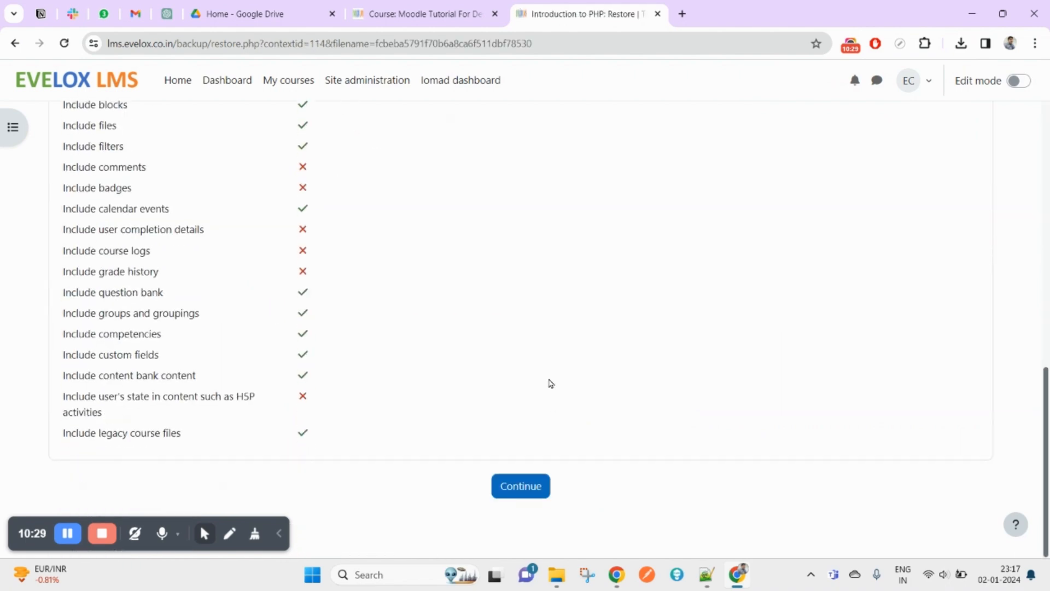
left_click(524, 485)
scroll(539, 449, "down", 3)
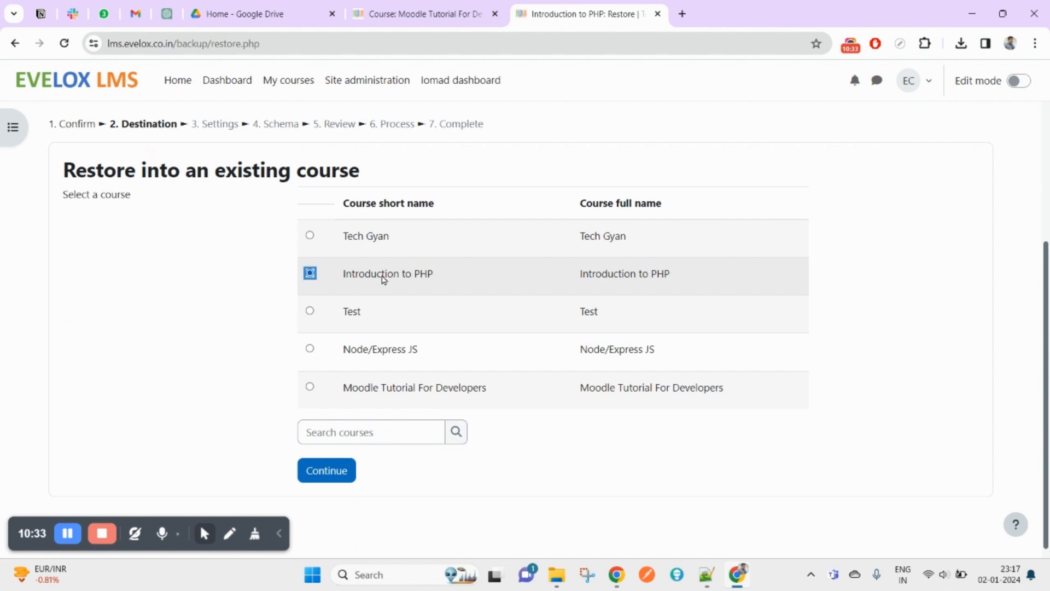
scroll(558, 413, "down", 1)
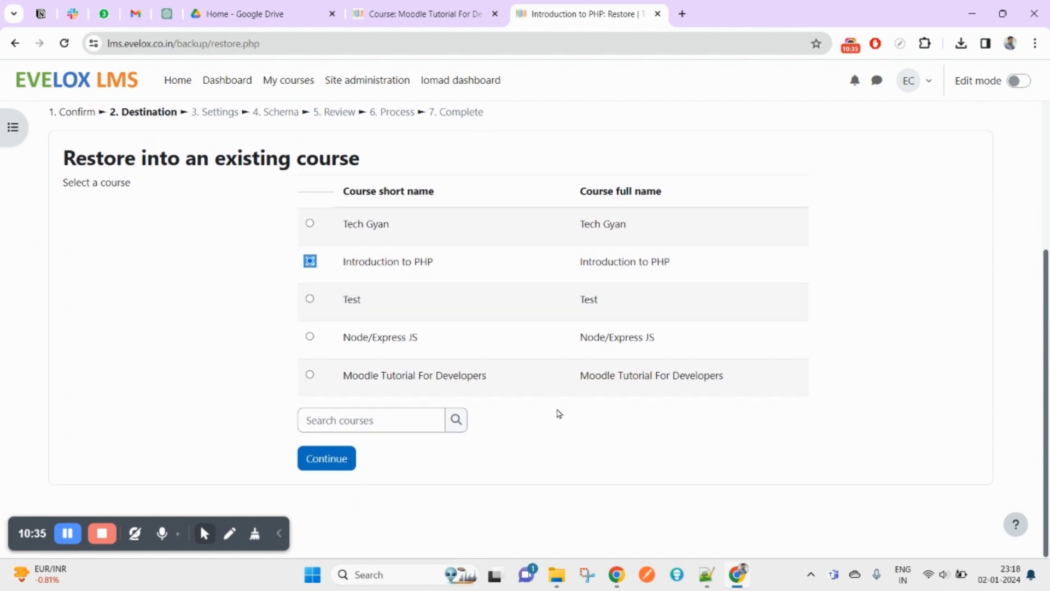
left_click(347, 307)
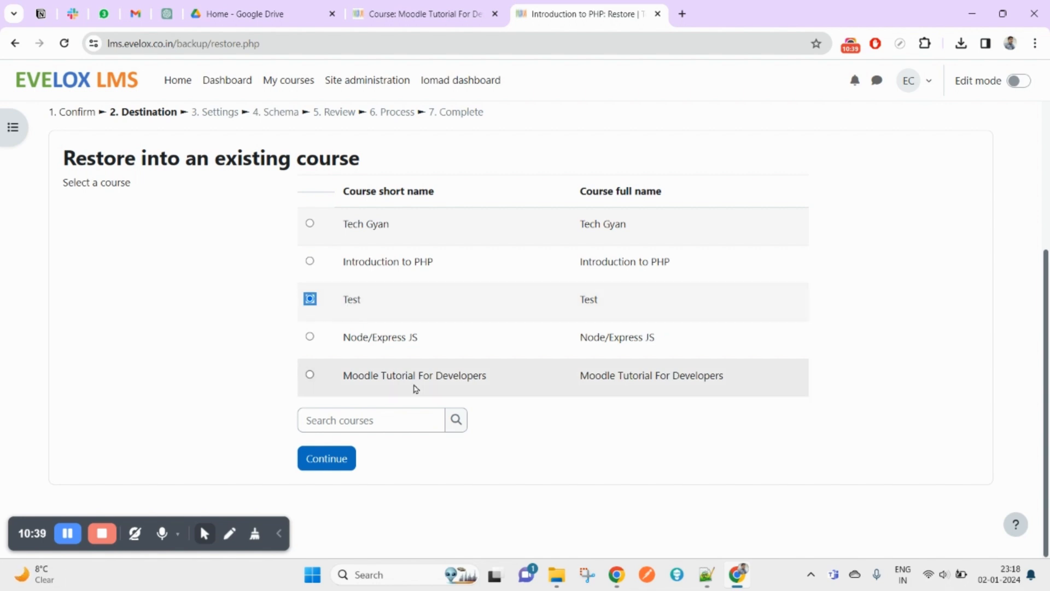
left_click(343, 463)
- Open the Node/Express JS course from the dashboard in the other browser tab and view its course settings
left_click(425, 4)
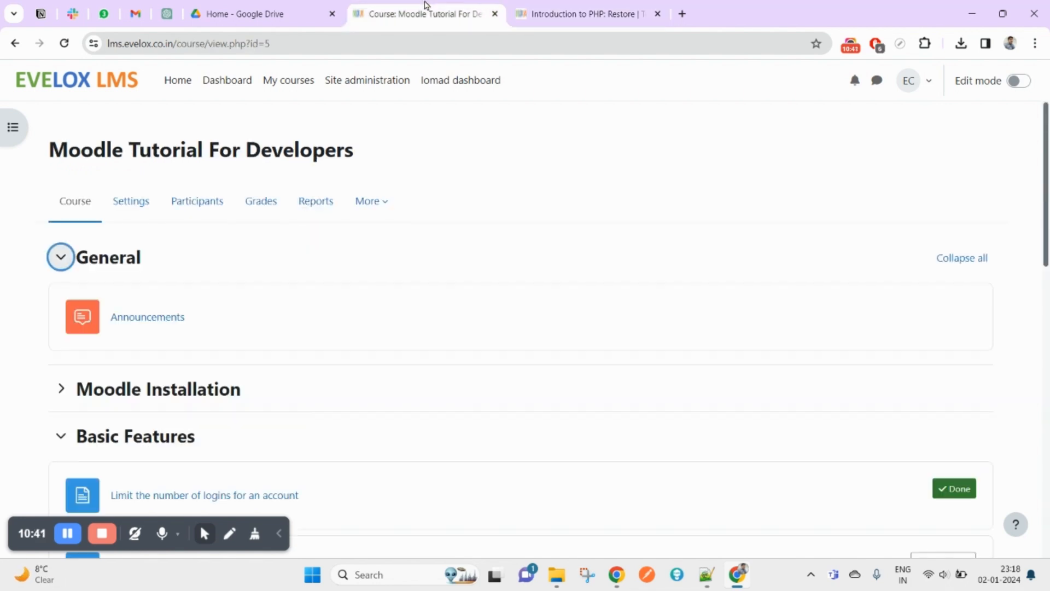
left_click(97, 87)
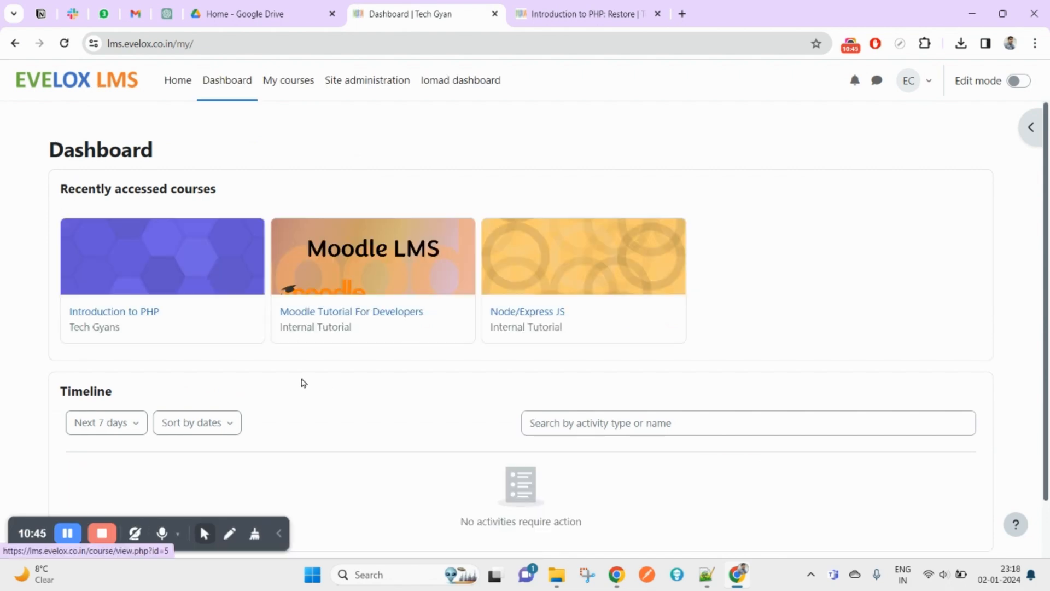
scroll(323, 345, "down", 1)
scroll(323, 345, "up", 1)
left_click(579, 286)
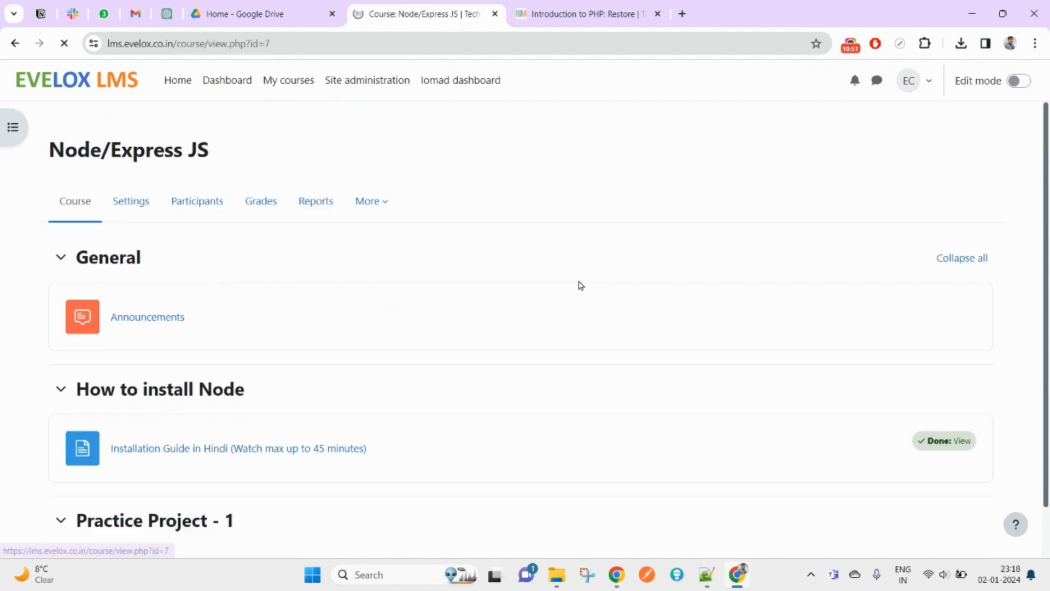
left_click(132, 205)
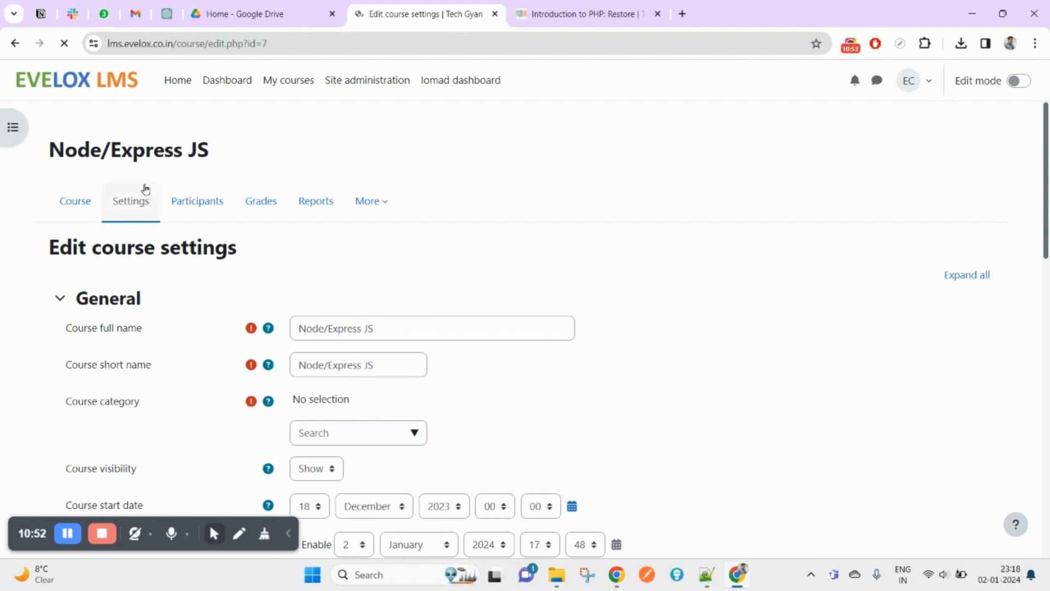
left_click(561, 12)
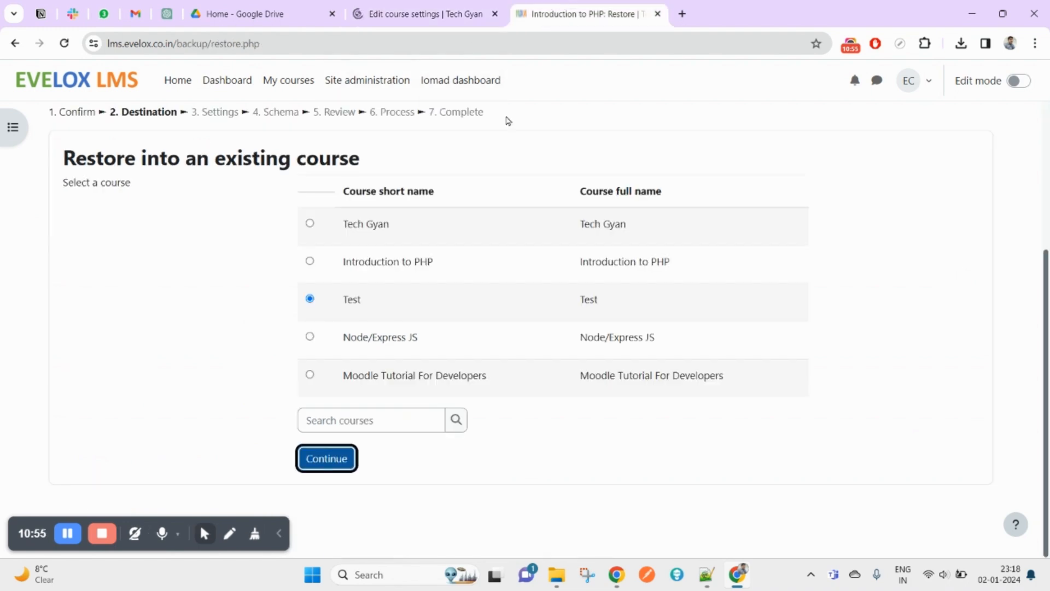
key("ctrl+shift+Tab")
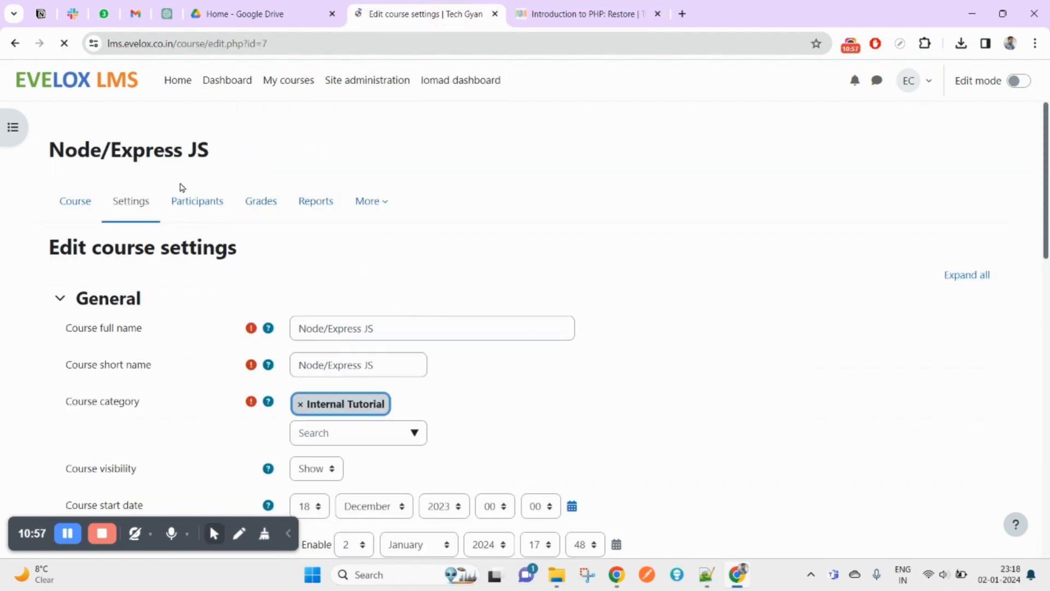
- Examine the sections and existing activities on the Node/Express JS course page
left_click(84, 201)
scroll(333, 387, "down", 2)
scroll(333, 387, "up", 2)
scroll(265, 493, "down", 1)
scroll(265, 494, "down", 1)
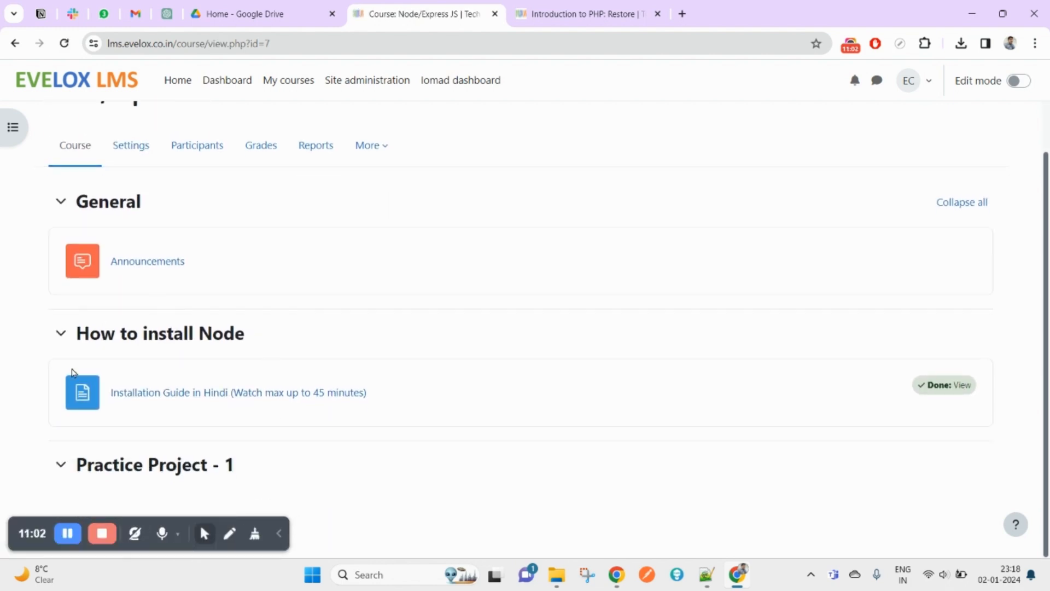
triple_click(100, 393)
scroll(42, 317, "up", 1)
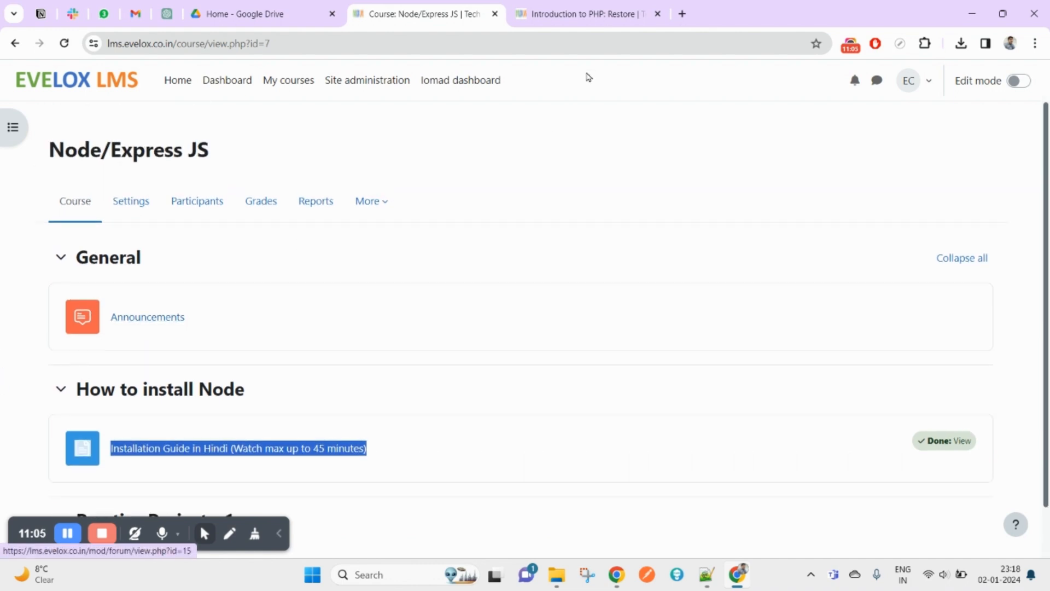
- Change the pending restore's destination to the Node/Express JS course and continue to the restore settings
left_click(590, 6)
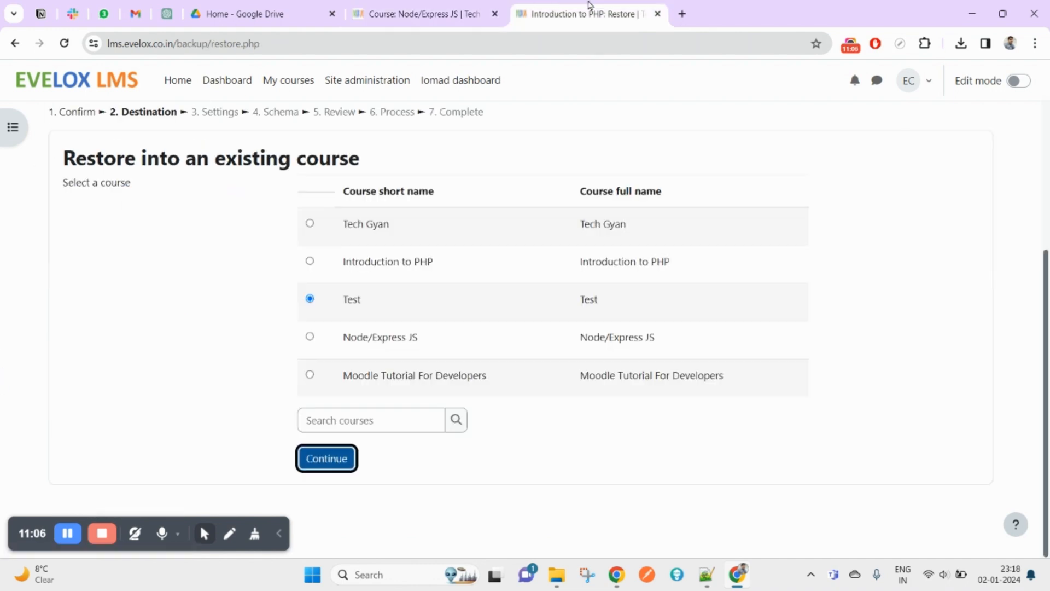
left_click(382, 340)
left_click(340, 458)
scroll(547, 340, "down", 10)
scroll(547, 340, "down", 1)
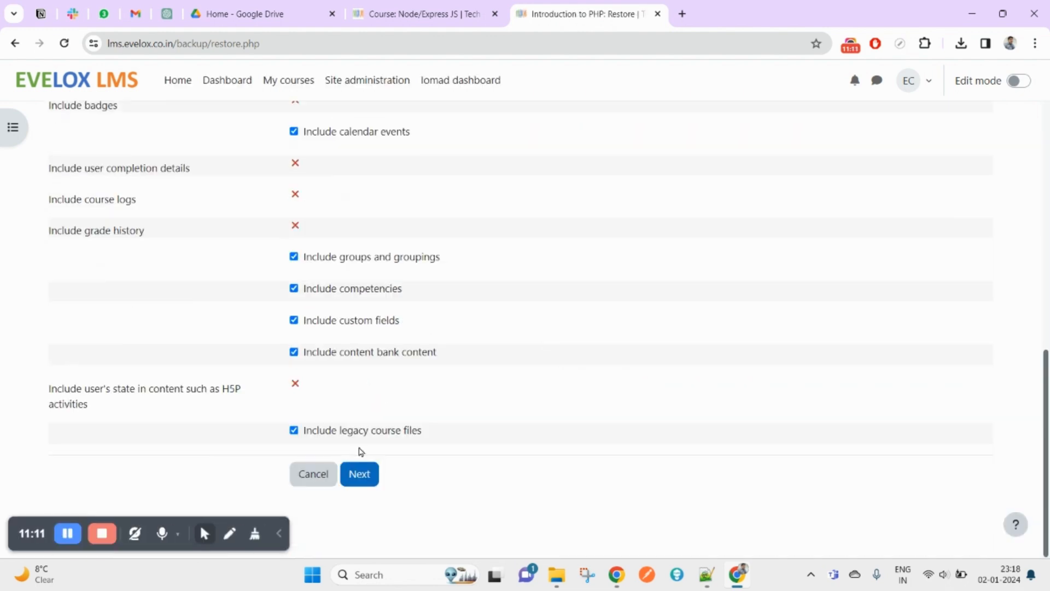
- Keep the default restore settings with Form Processing included, perform the restore and continue to the course
left_click(311, 475)
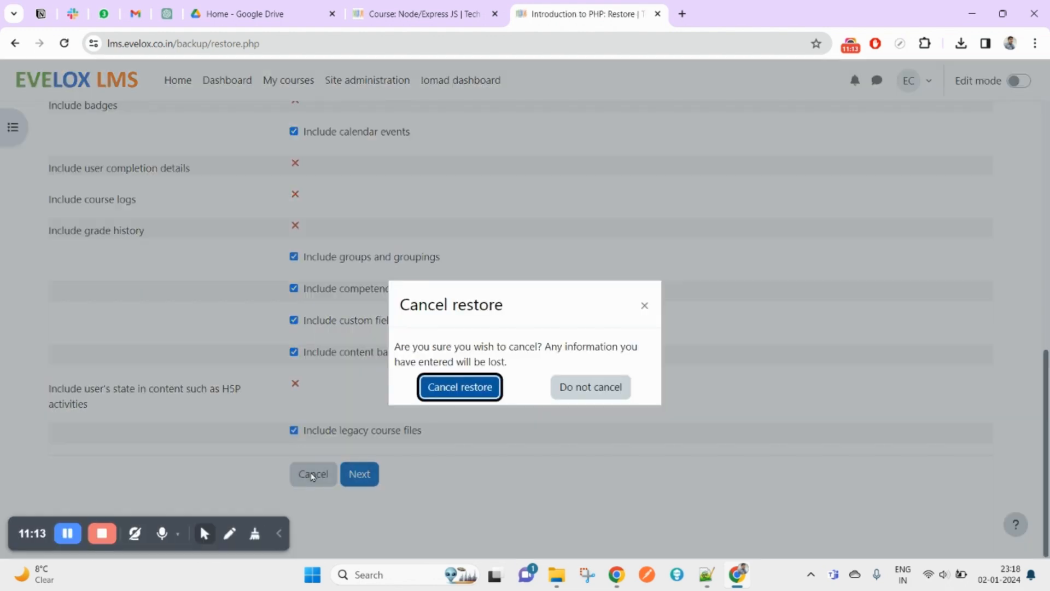
left_click(650, 308)
left_click(374, 477)
left_click(427, 431)
scroll(427, 428, "down", 10)
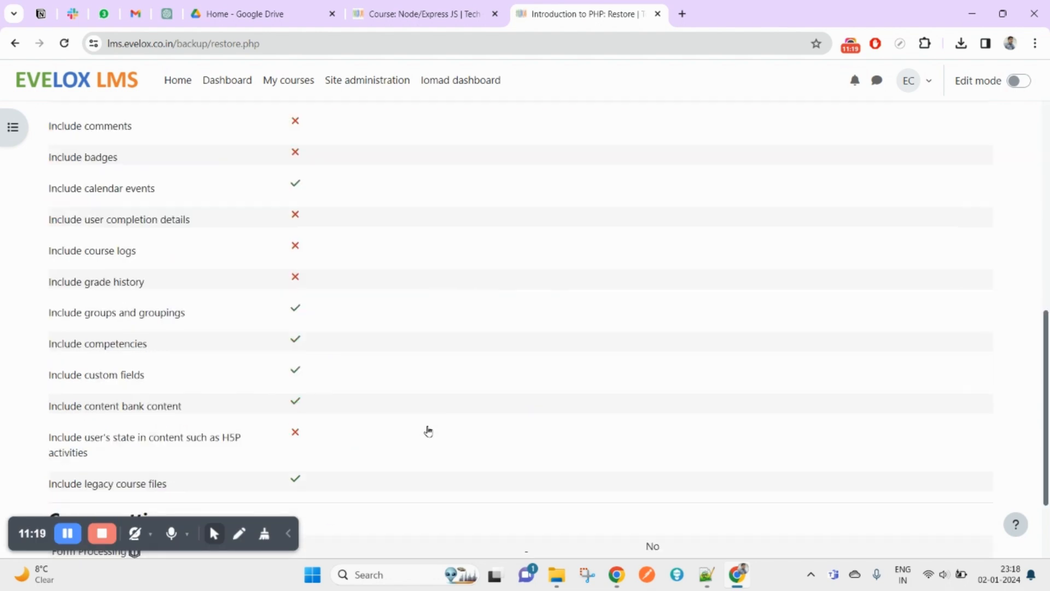
left_click(485, 476)
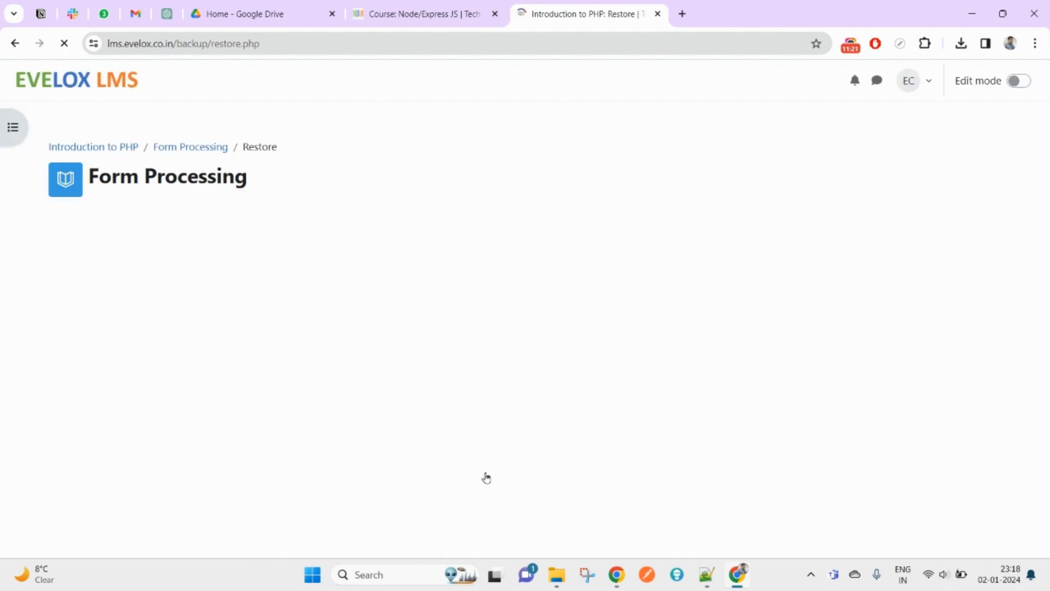
left_click(524, 411)
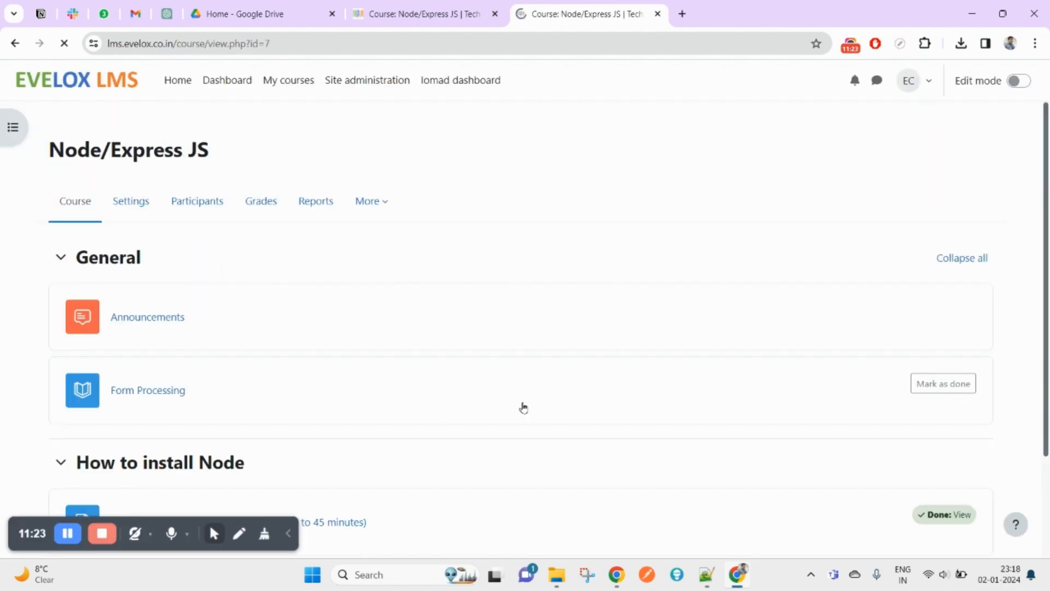
- Reload the other tab's Node/Express JS page and check the course sections for the restored Form Processing book
scroll(450, 465, "down", 3)
left_click(445, 6)
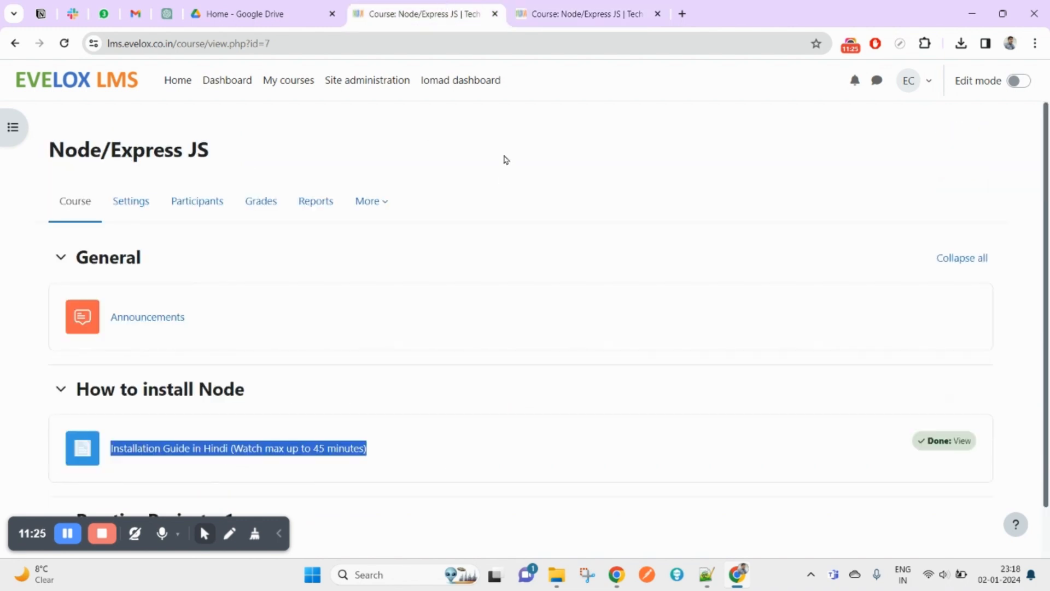
right_click(502, 158)
left_click(546, 207)
scroll(168, 423, "down", 2)
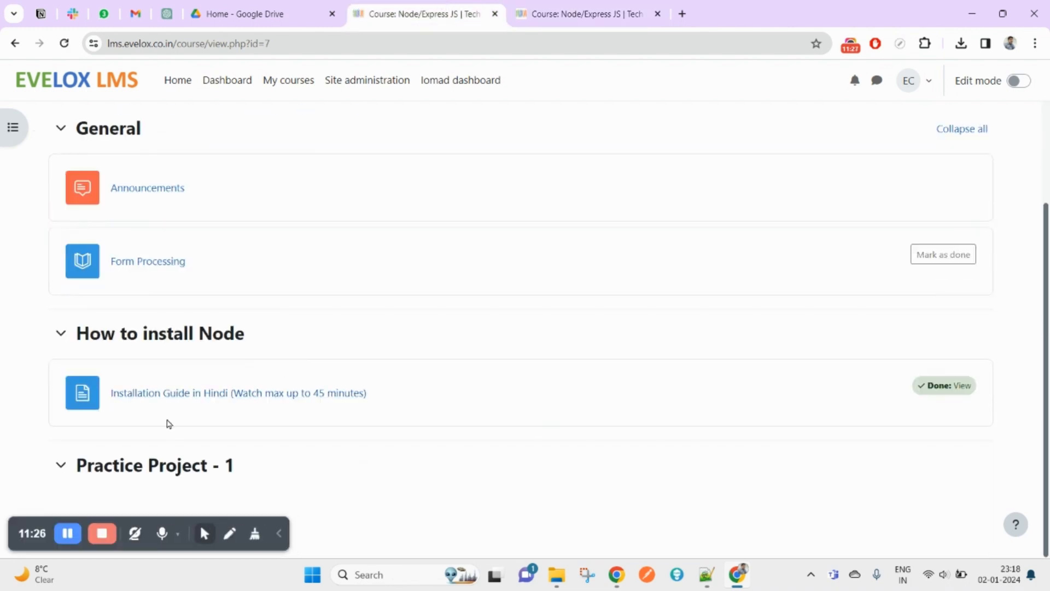
left_click(584, 6)
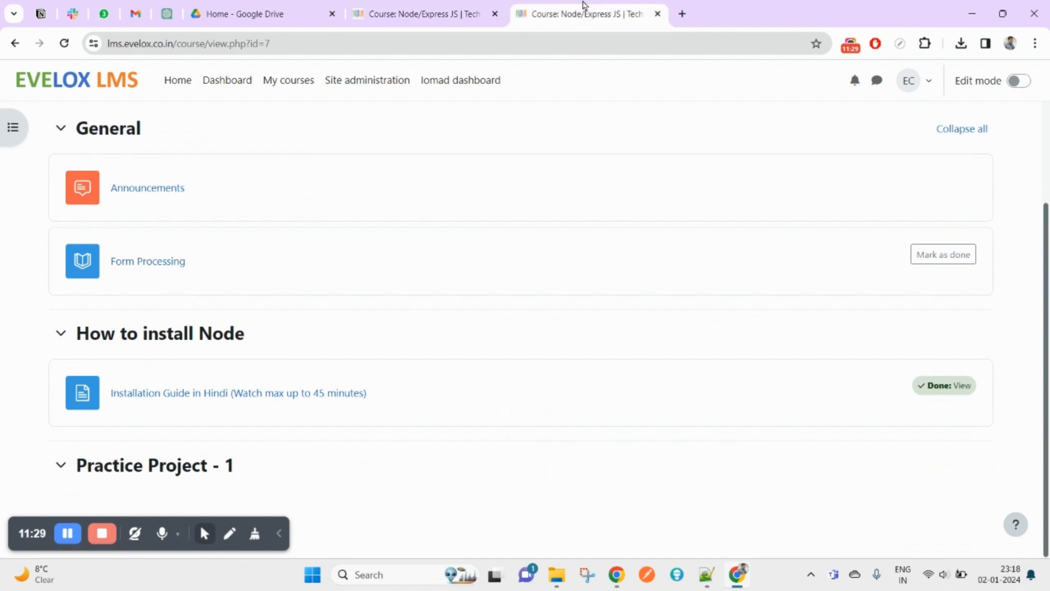
scroll(375, 358, "up", 2)
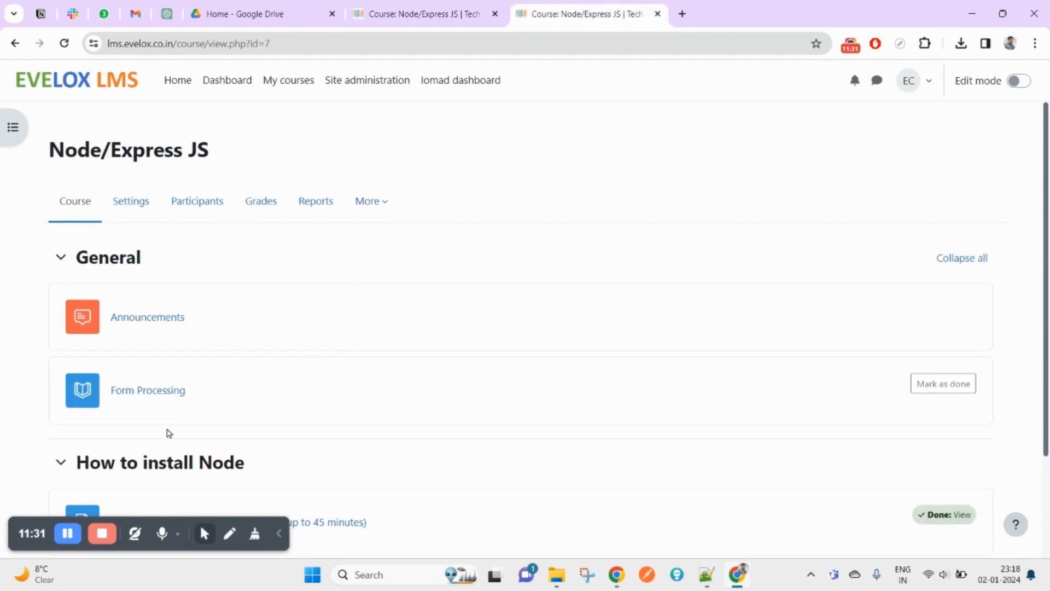
left_click_drag(88, 158, 358, 152)
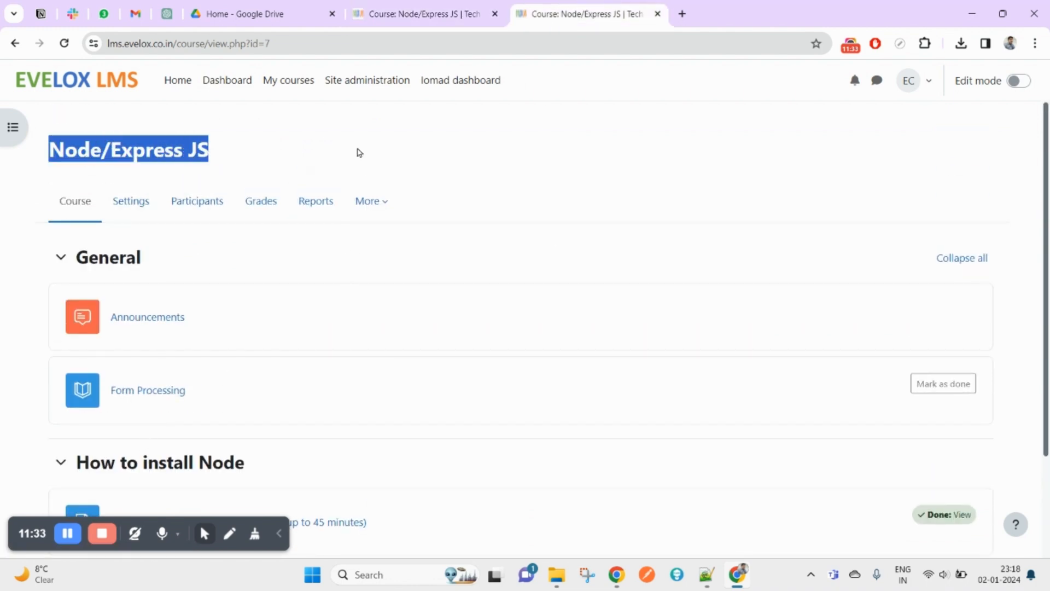
scroll(251, 433, "down", 2)
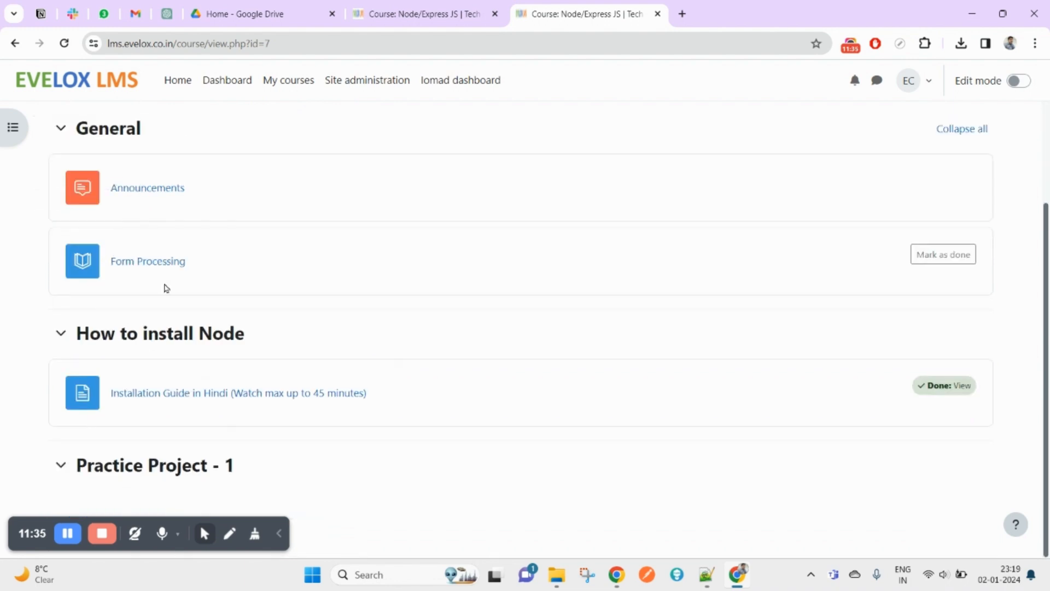
scroll(164, 347, "up", 2)
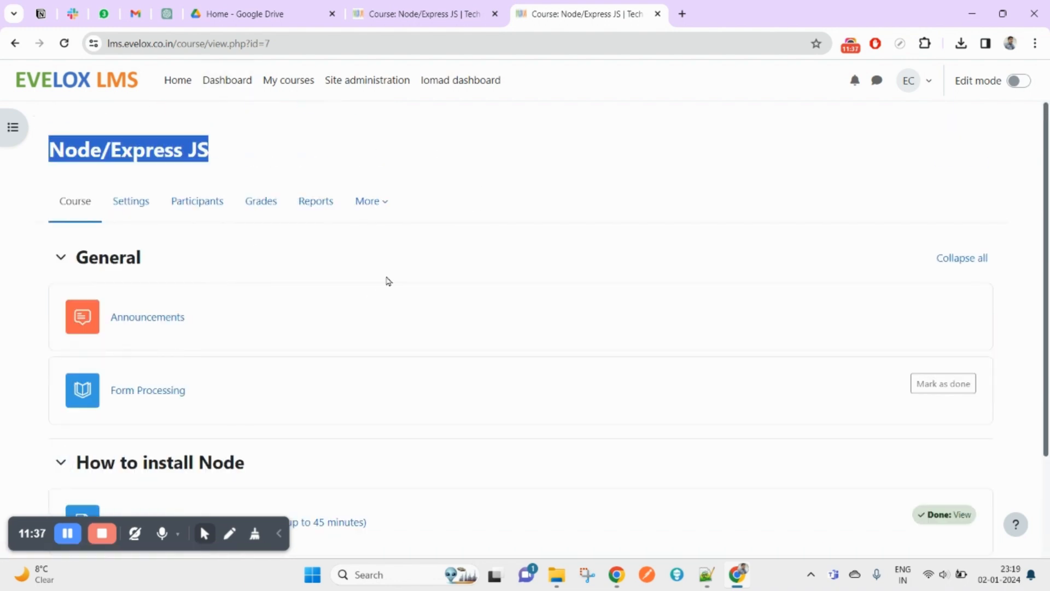
- Open Course reuse for Node/Express JS and switch it to Restore
left_click(362, 204)
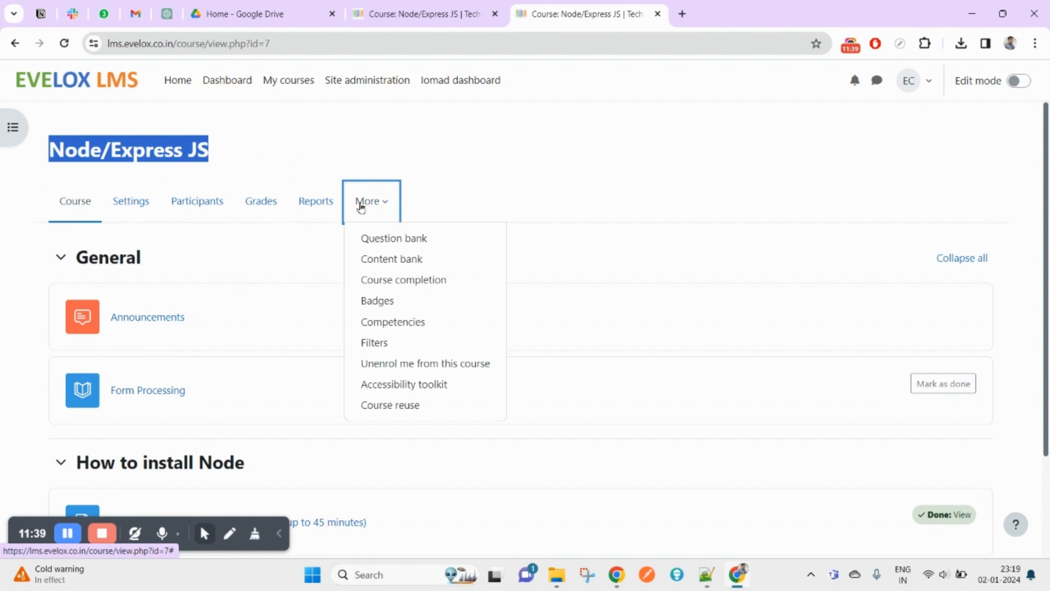
left_click(387, 403)
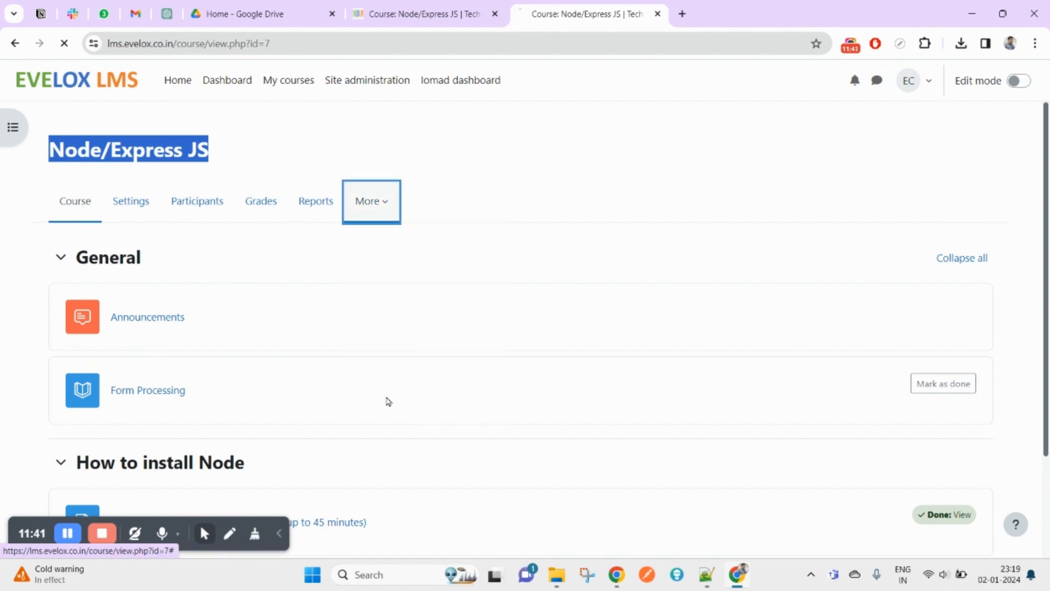
scroll(423, 378, "down", 3)
scroll(352, 297, "up", 2)
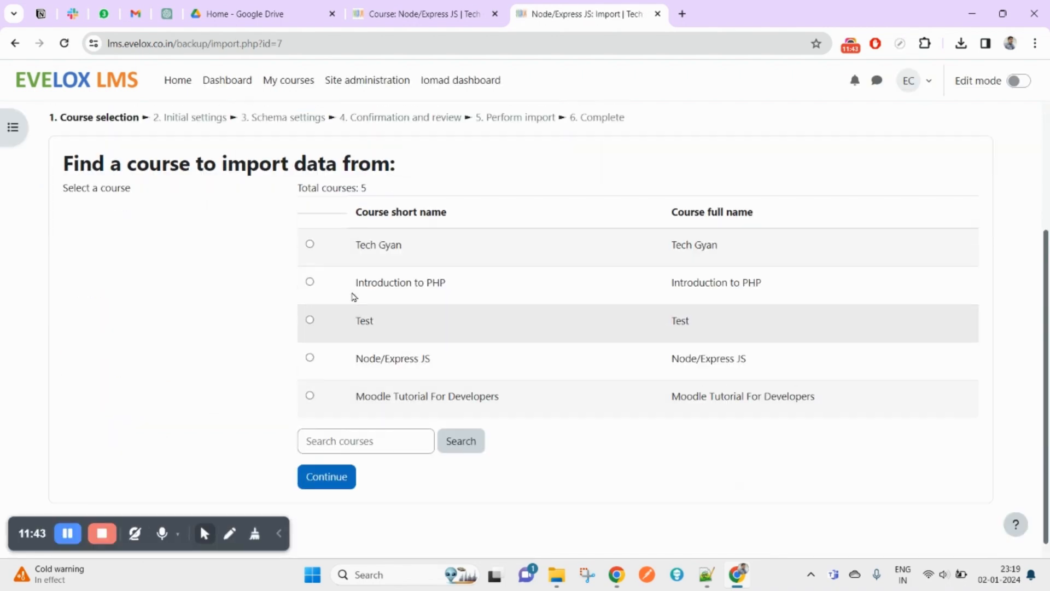
left_click(93, 184)
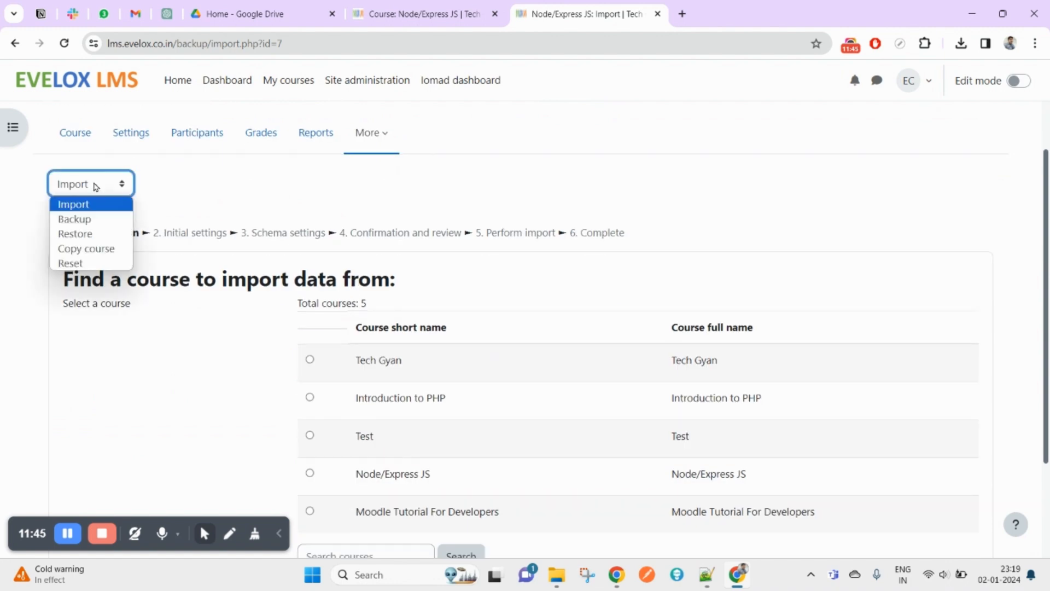
left_click(82, 232)
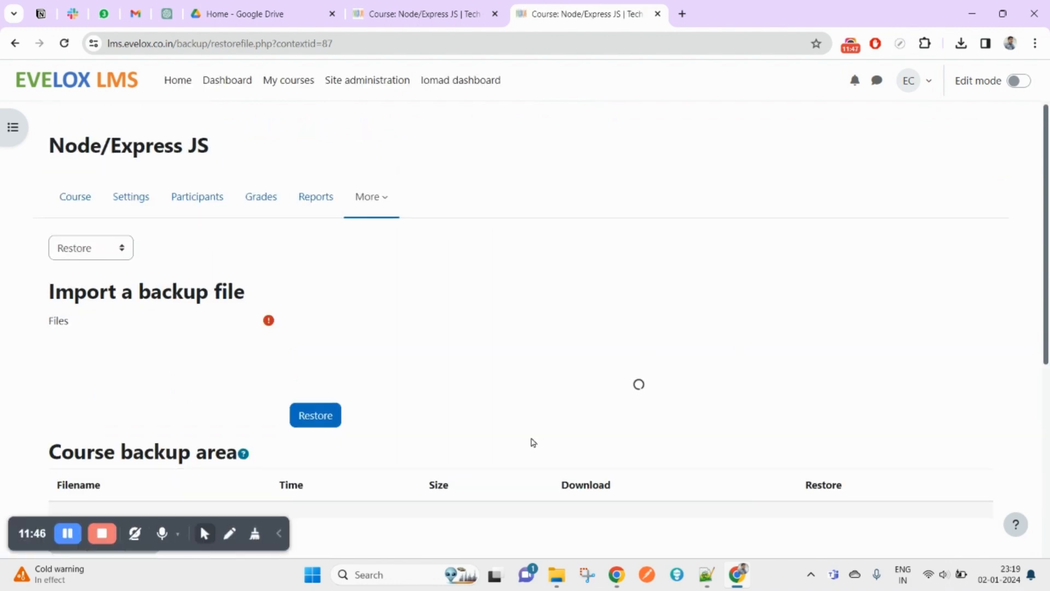
scroll(530, 441, "down", 4)
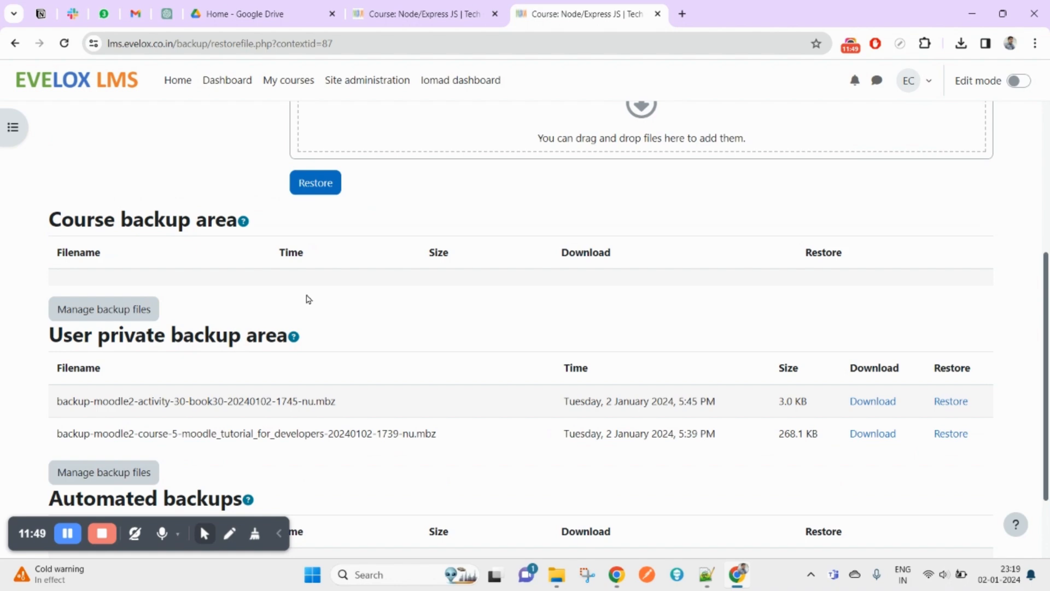
scroll(305, 297, "down", 2)
left_click(955, 302)
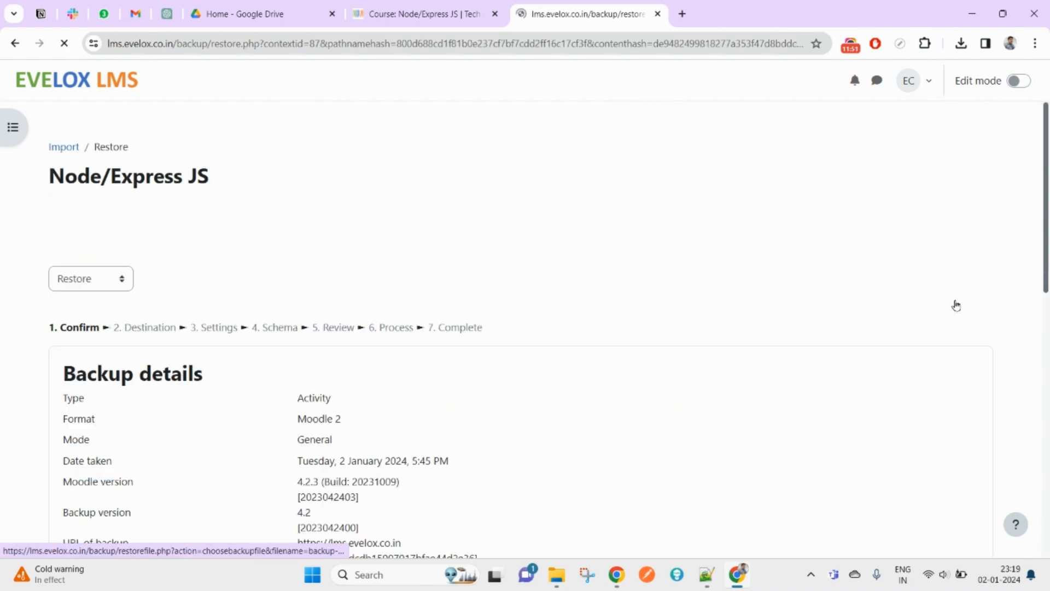
scroll(480, 371, "down", 10)
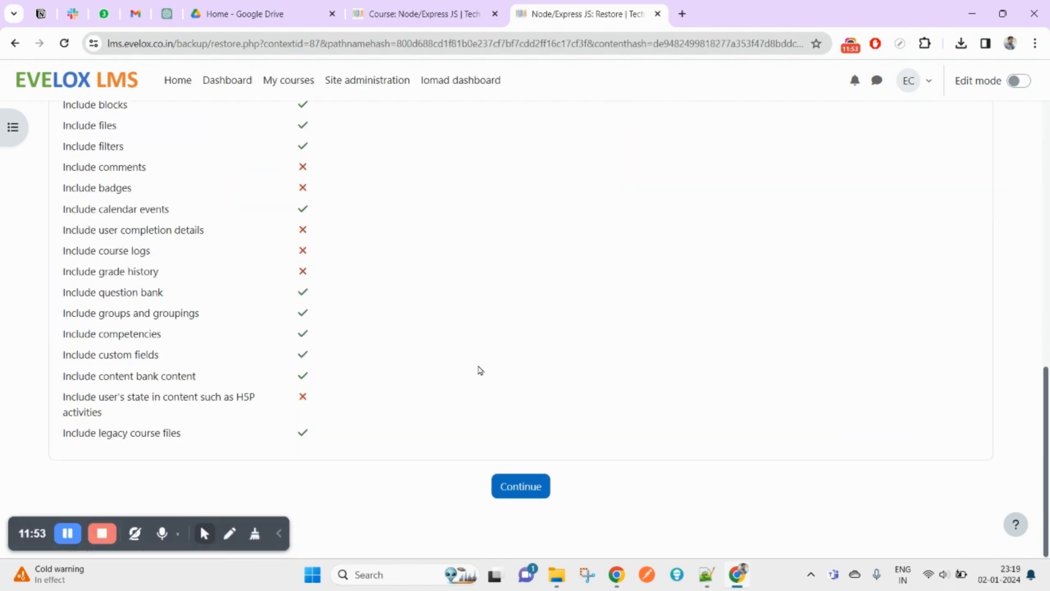
left_click(521, 486)
- Search the existing courses for "test" and continue with Test as the destination course
scroll(523, 483, "down", 4)
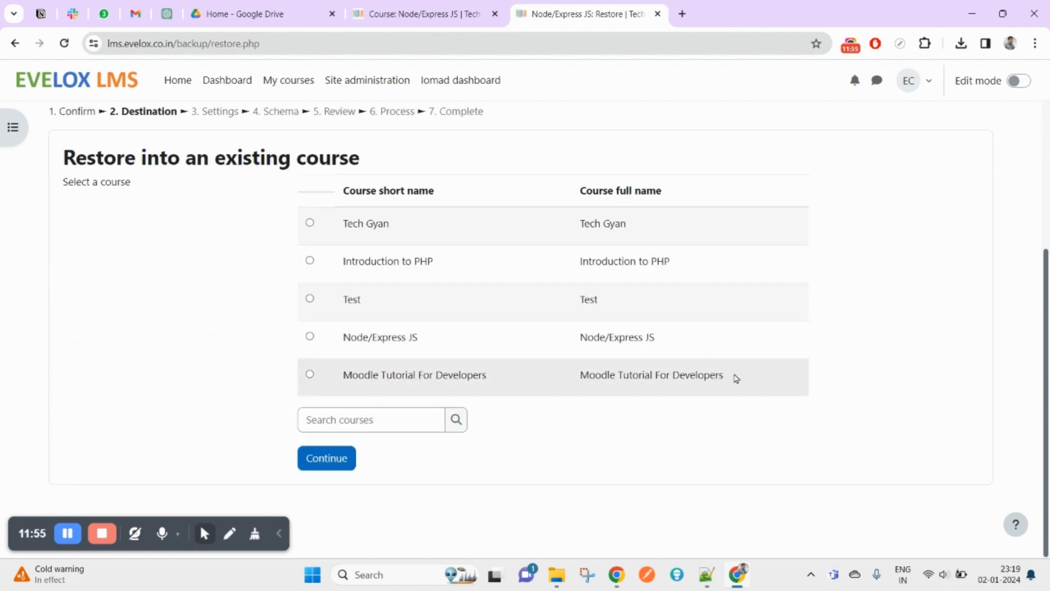
left_click_drag(734, 378, 323, 219)
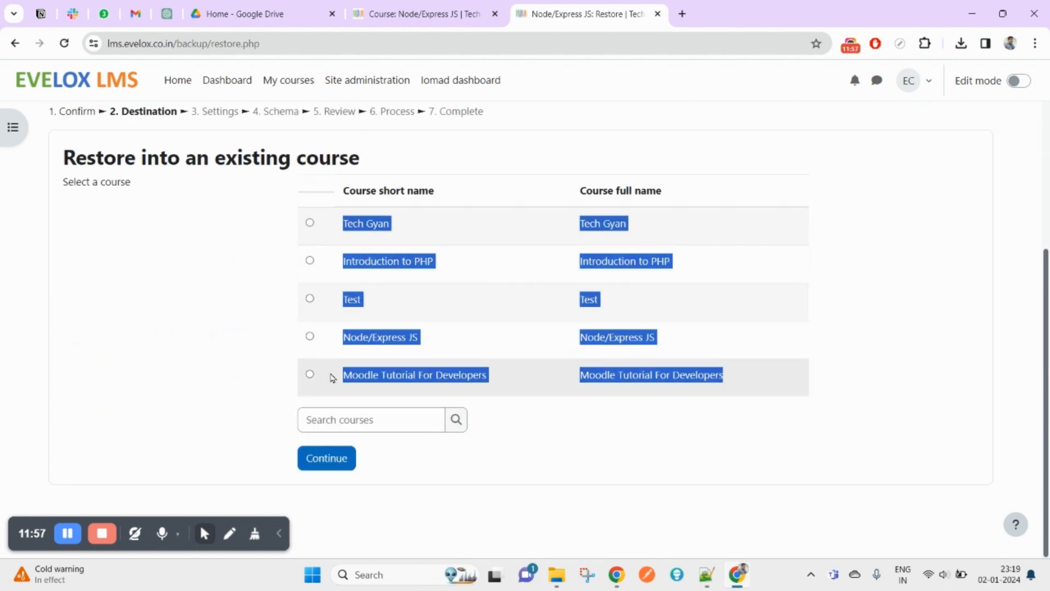
left_click(351, 421)
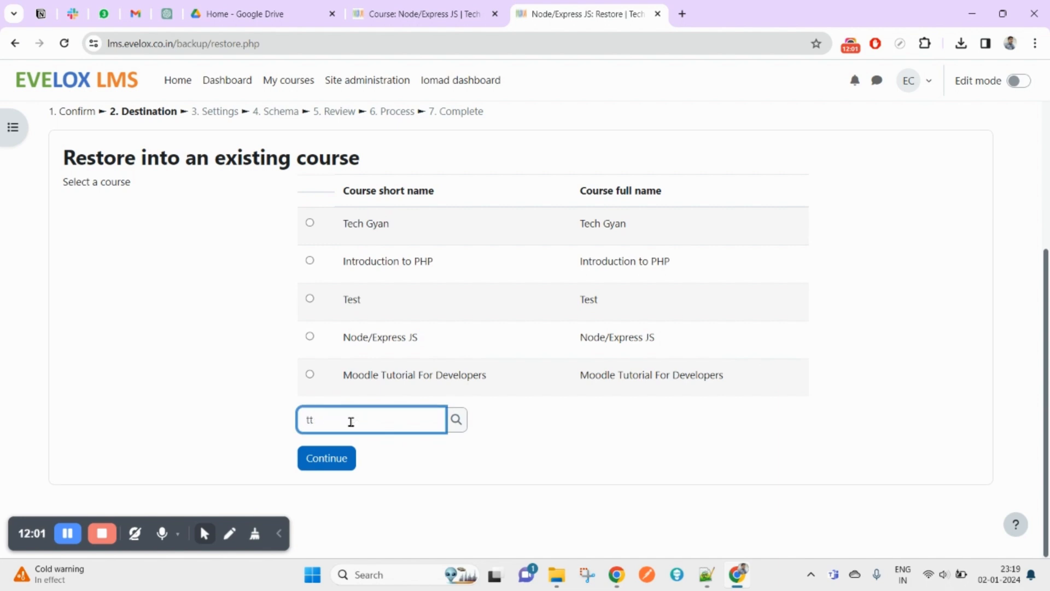
type("test")
key("Return")
scroll(320, 436, "down", 2)
left_click(309, 367)
left_click(326, 459)
- Perform the Form Processing restore with the default settings and look over the topics of the Test course
scroll(414, 385, "down", 10)
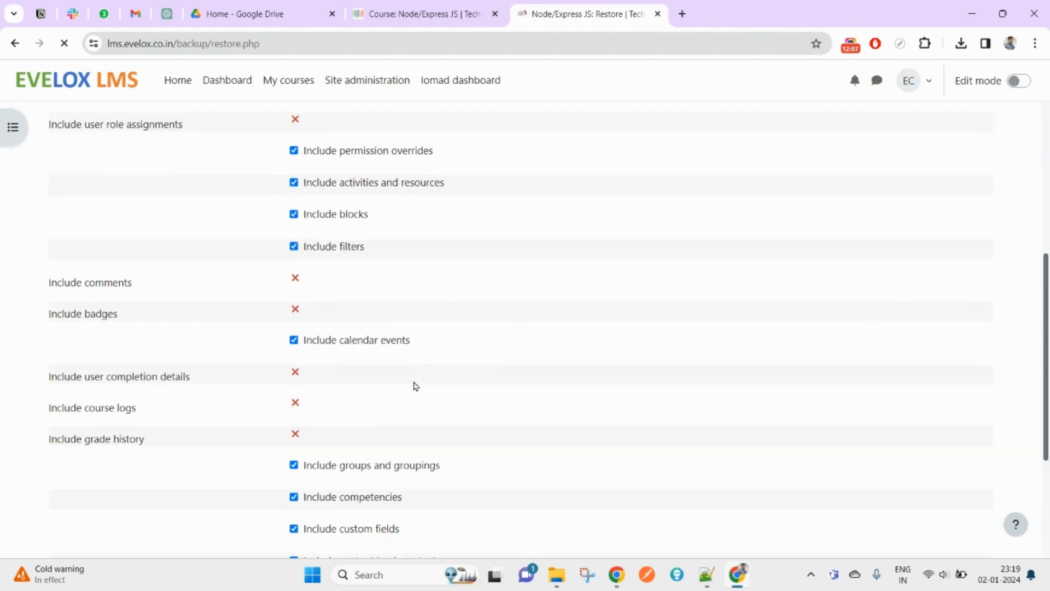
left_click(367, 475)
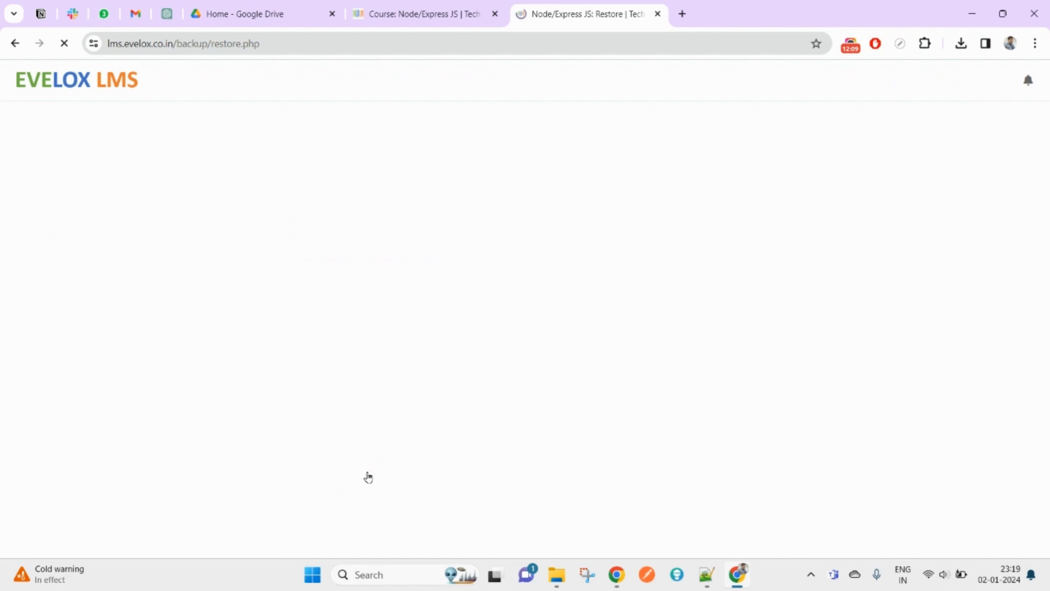
left_click(408, 429)
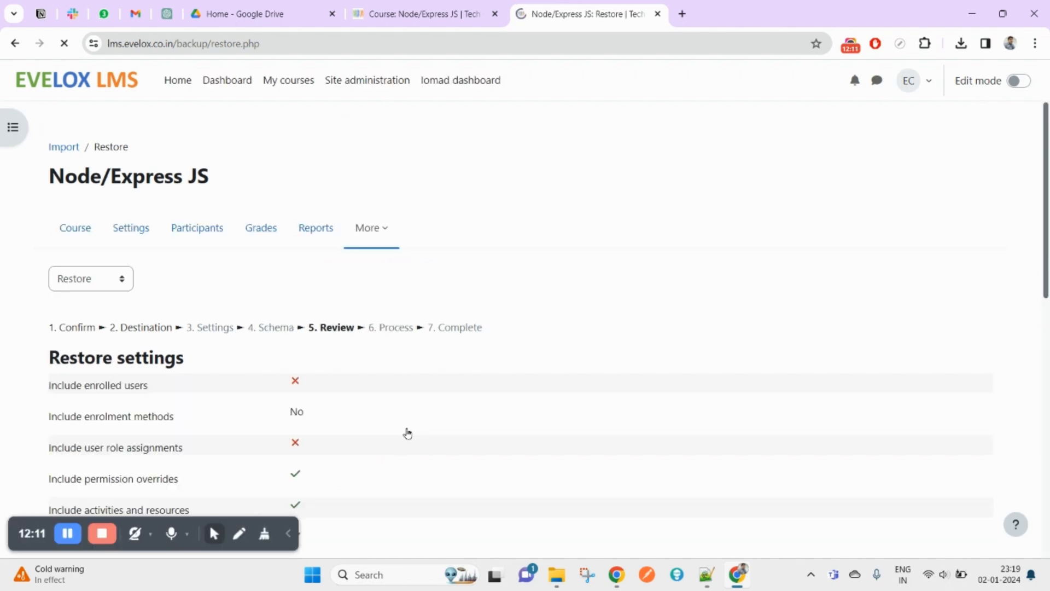
scroll(534, 350, "down", 10)
left_click(445, 474)
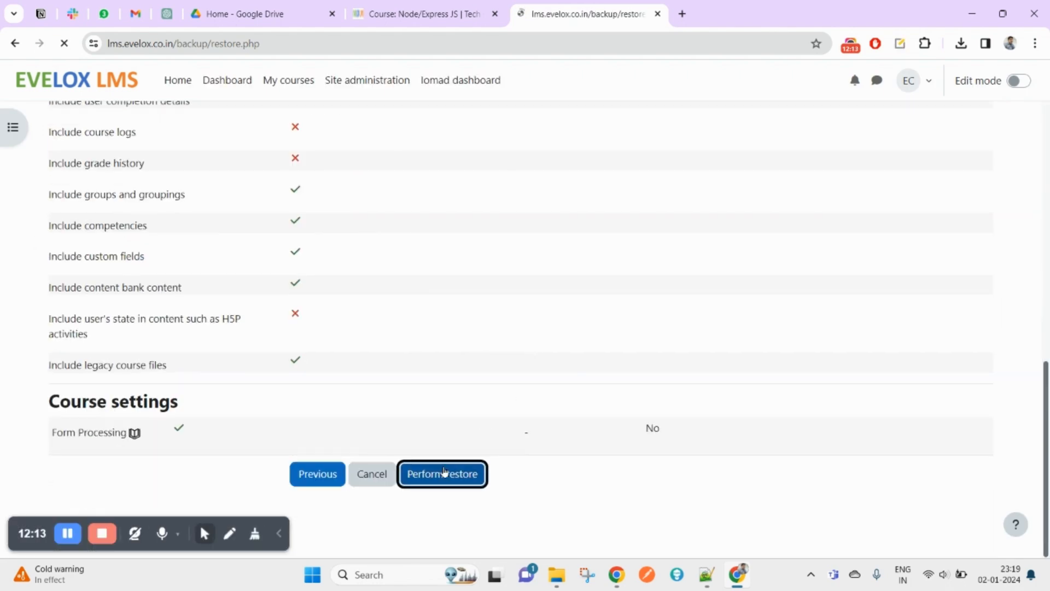
left_click(537, 414)
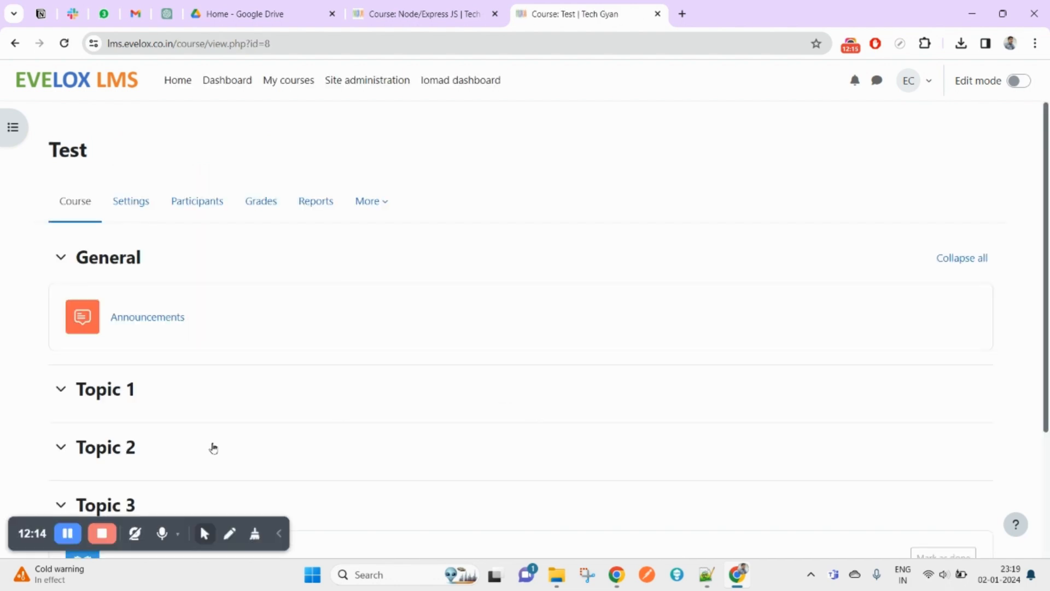
scroll(260, 383, "down", 3)
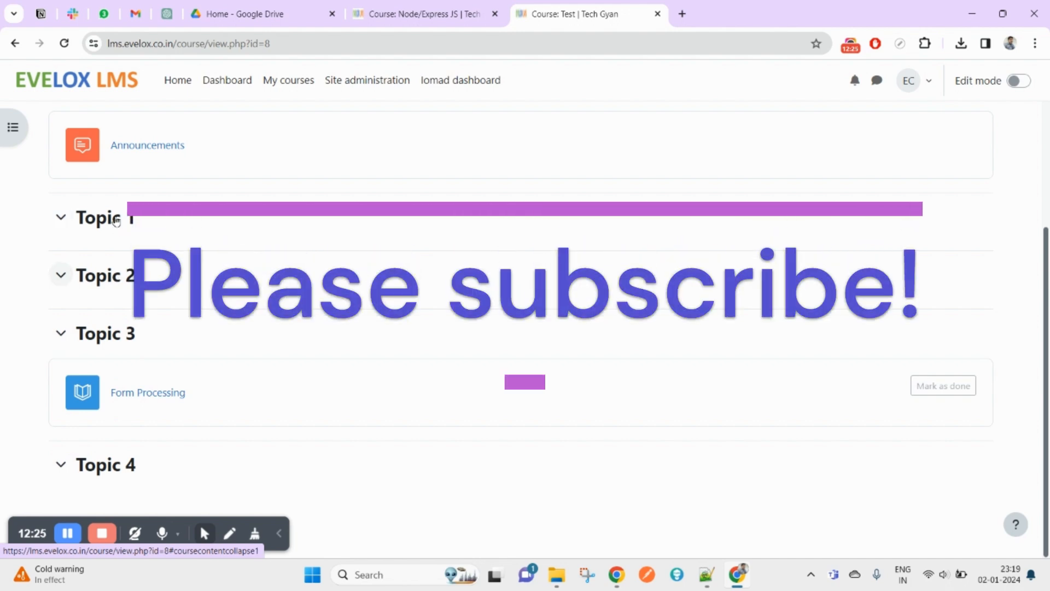
scroll(634, 126, "up", 3)
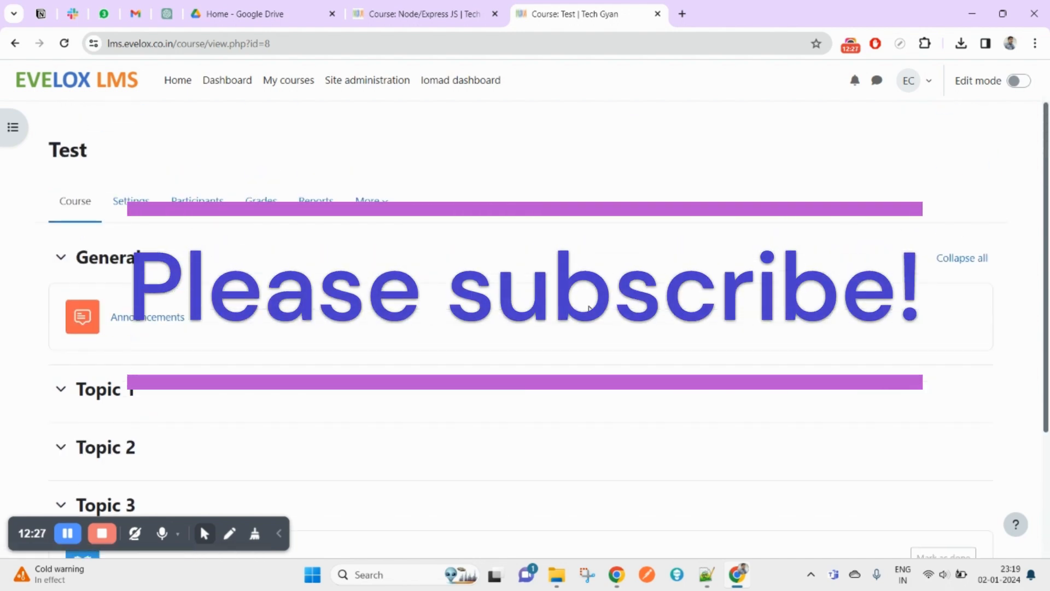